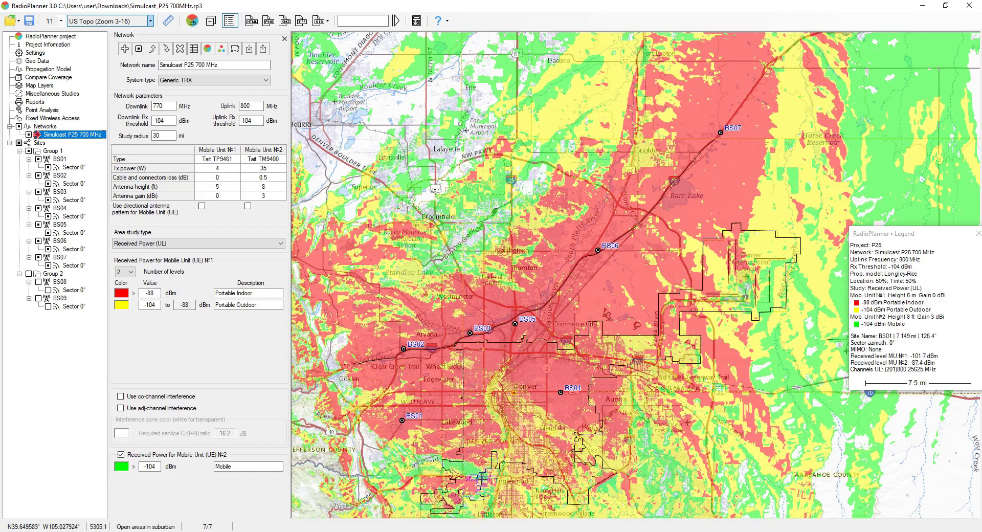
Step: Pan and zoom the coverage map to central Denver at zoom 12, framing sites BS01–BS05
left_click_drag(553, 433, 556, 457)
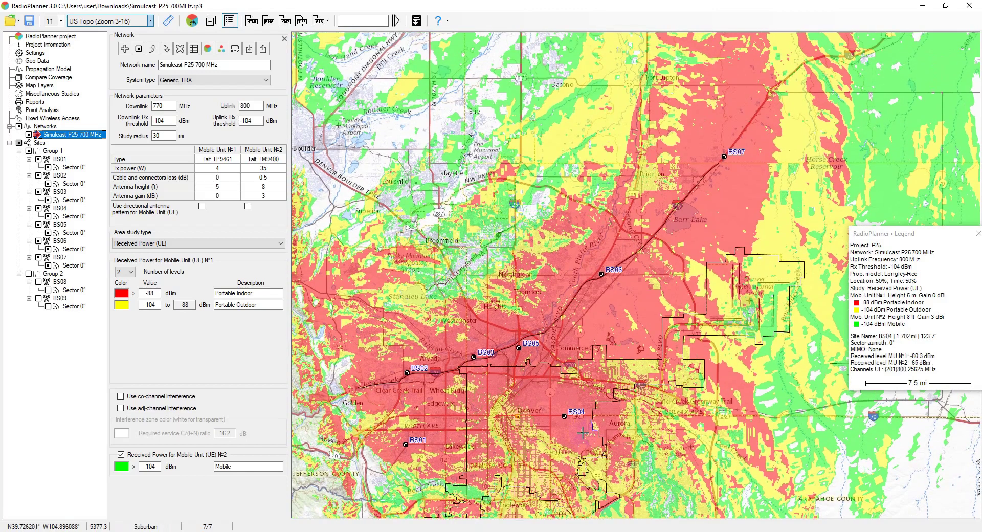
left_click_drag(544, 353, 541, 325)
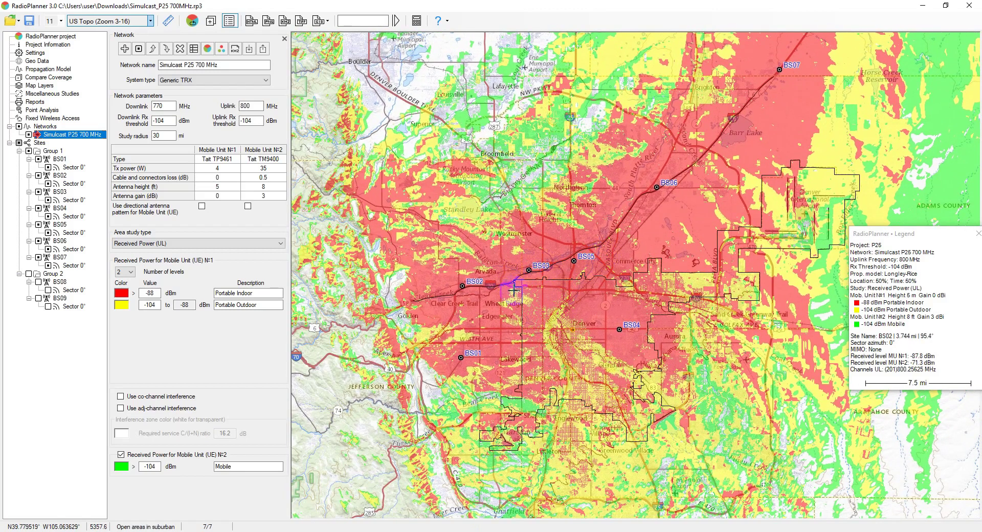
scroll(513, 291, "up", 1)
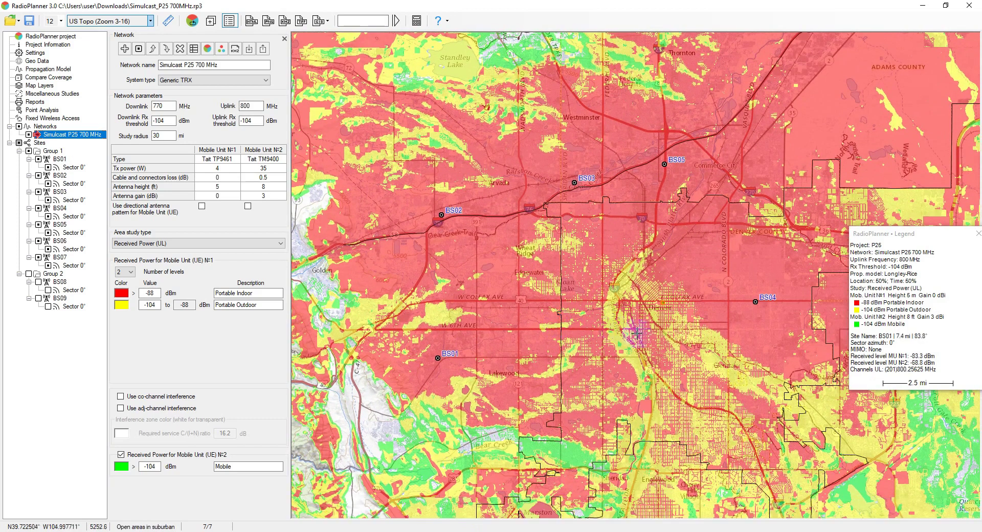
scroll(664, 346, "up", 1)
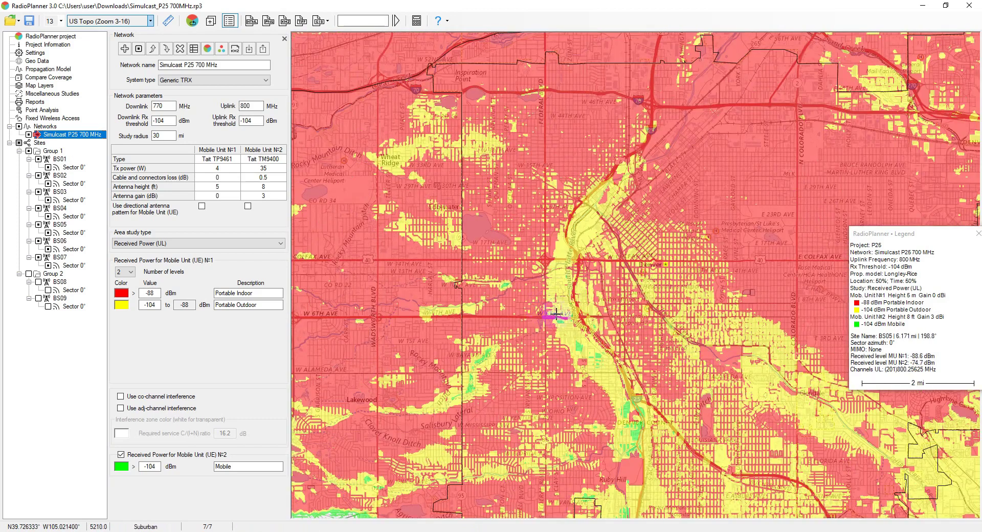
scroll(556, 313, "down", 1)
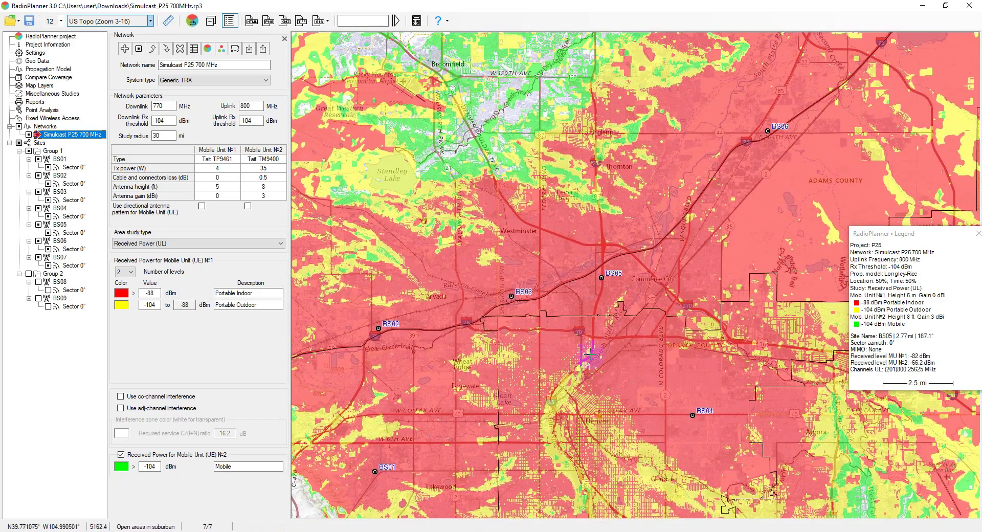
Step: Briefly show then hide the terrain and clutter layers, then bring up the Geo Data terrain settings
left_click(41, 86)
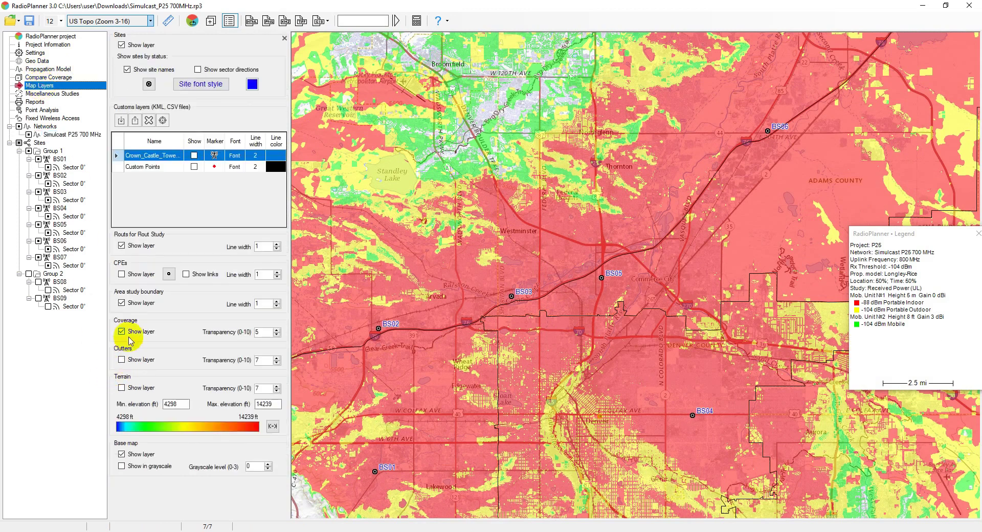
left_click(122, 388)
left_click(121, 360)
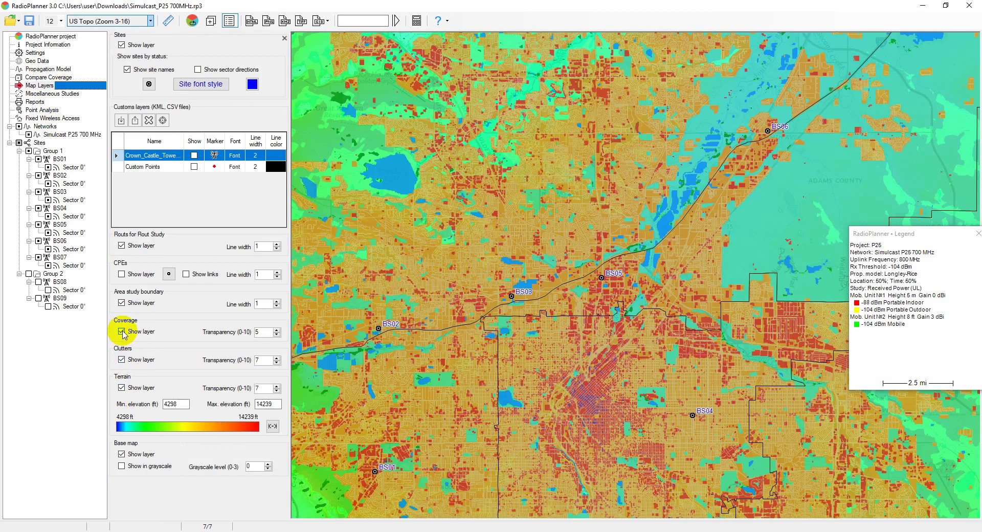
left_click(121, 360)
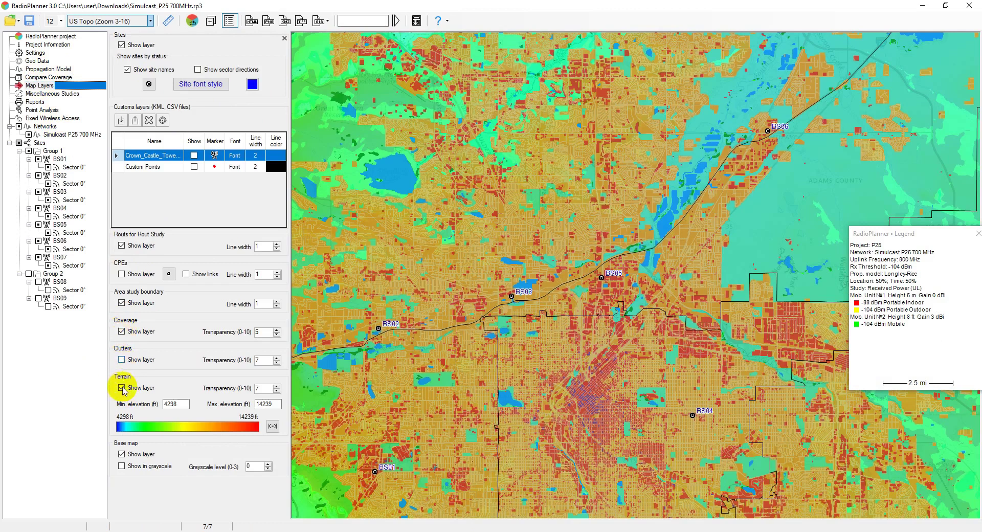
left_click(122, 389)
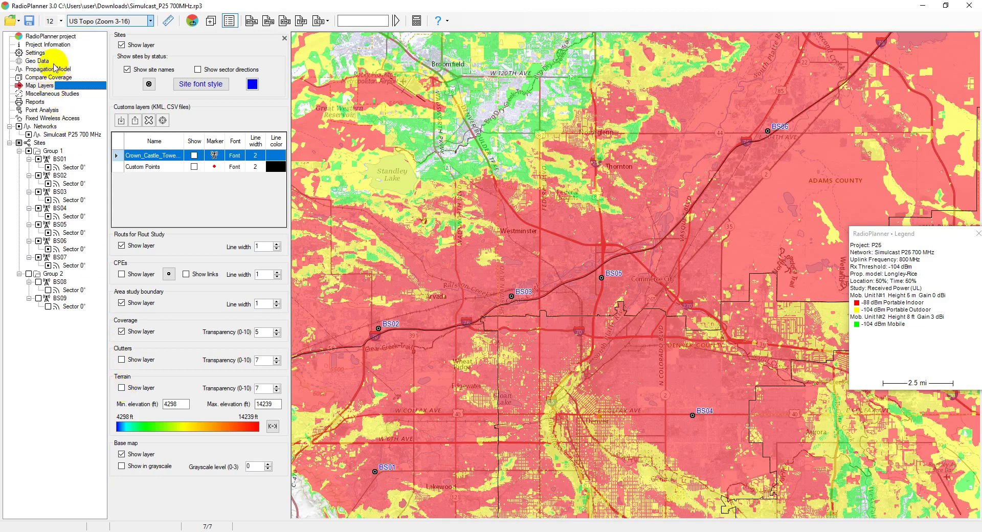
left_click(50, 61)
left_click(215, 46)
Step: Revert Geo Data to the default terrain model and default clutter data, then return to Map Layers
left_click(123, 46)
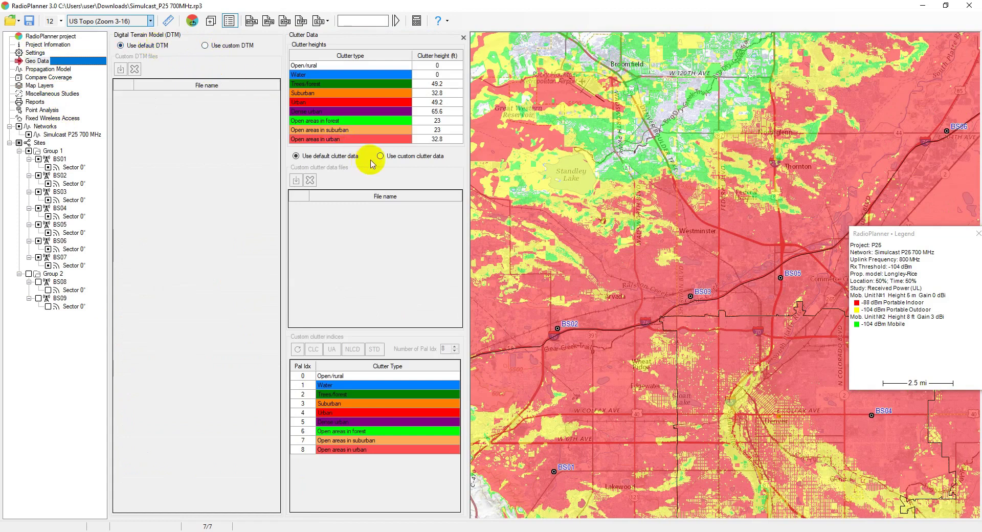
left_click(392, 162)
left_click(339, 159)
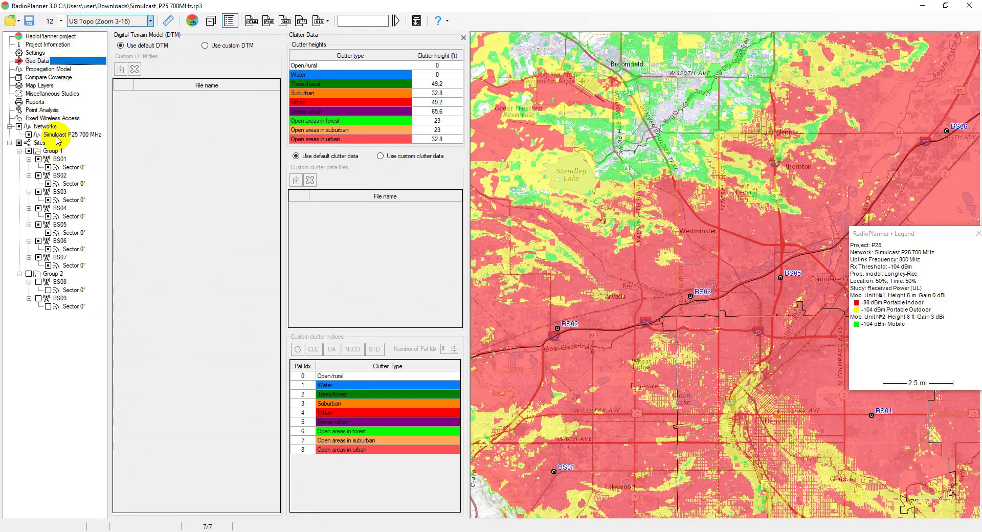
left_click(38, 85)
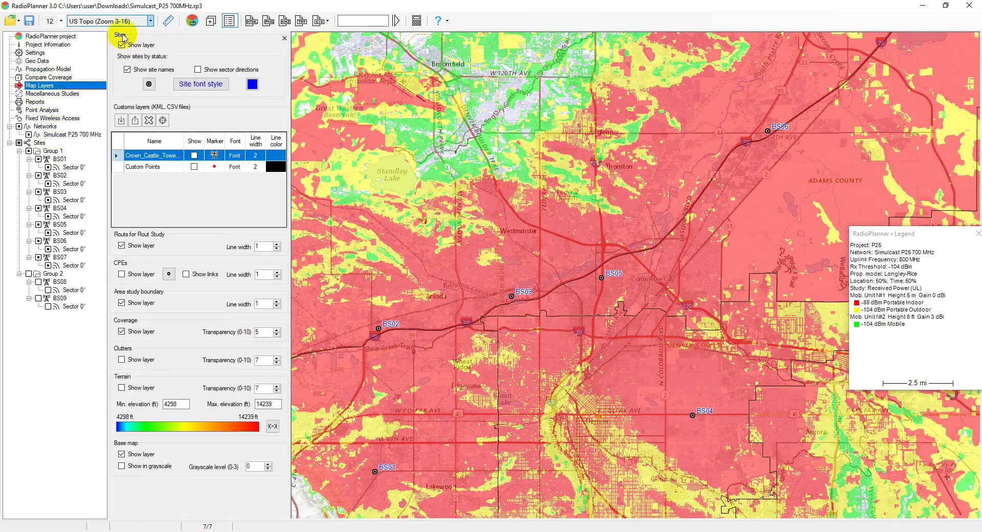
left_click(123, 21)
left_click(113, 31)
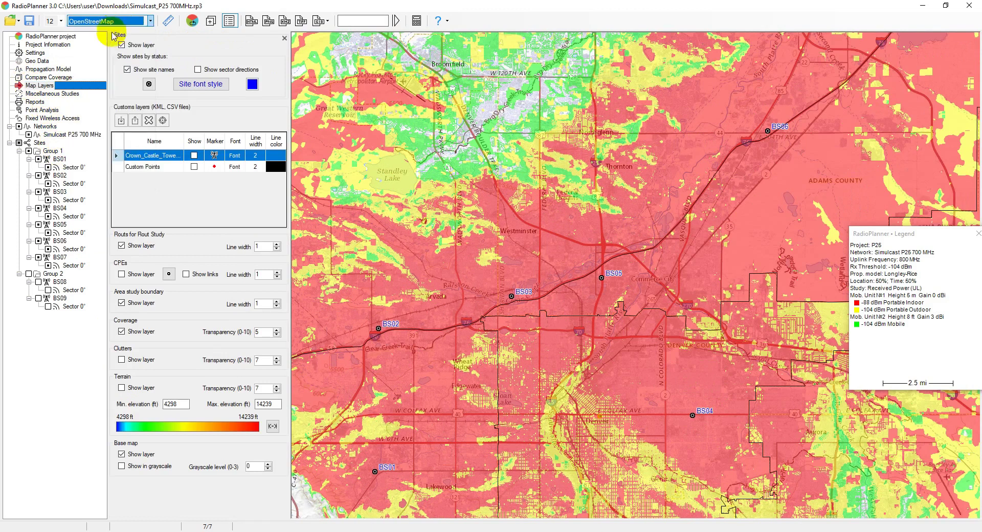
left_click(114, 23)
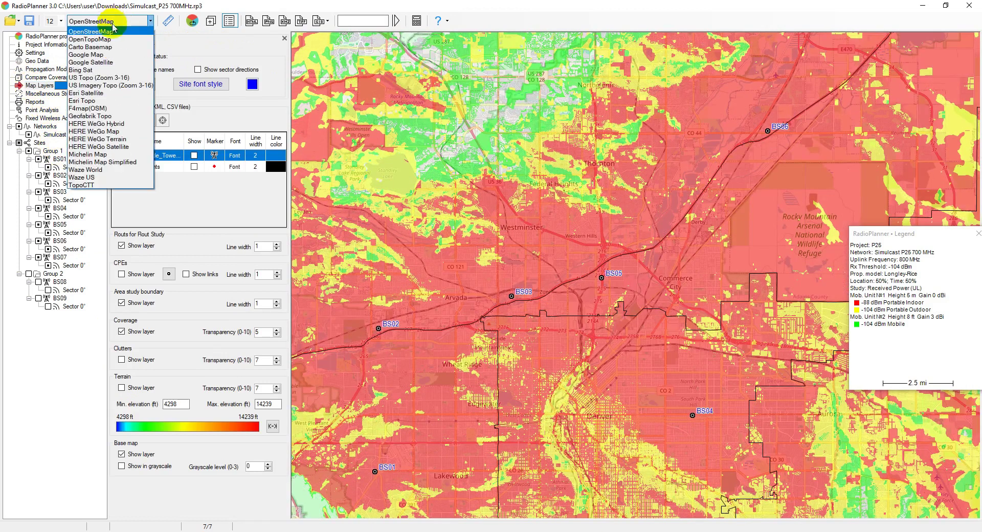
left_click(116, 30)
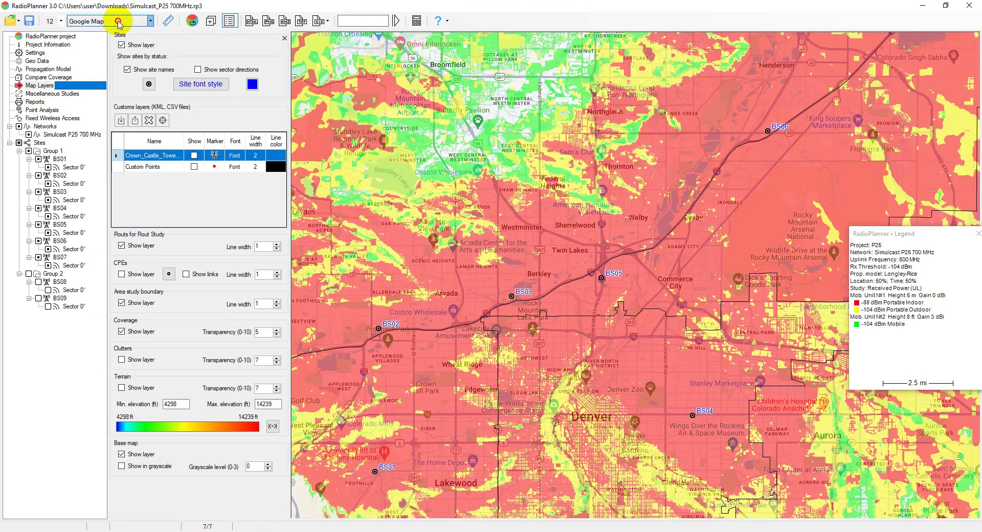
left_click(120, 21)
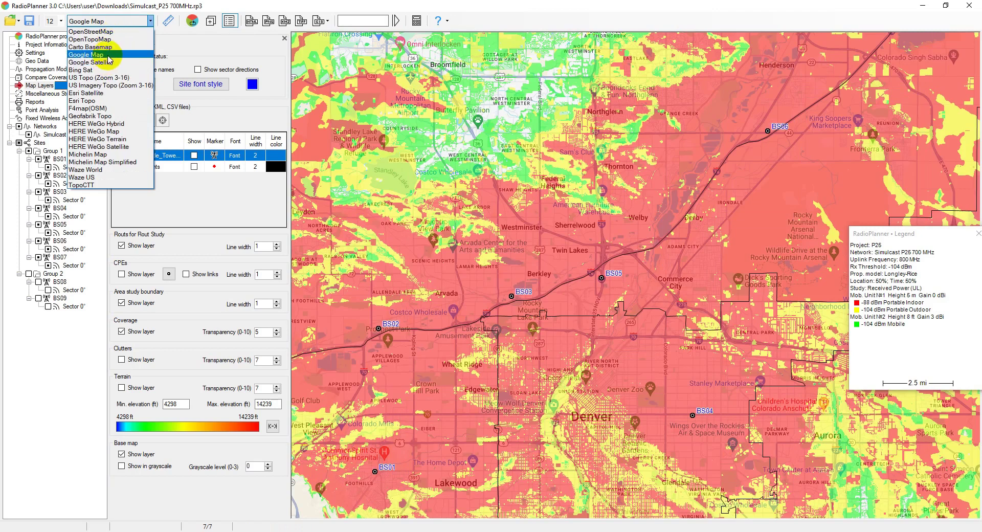
left_click(108, 77)
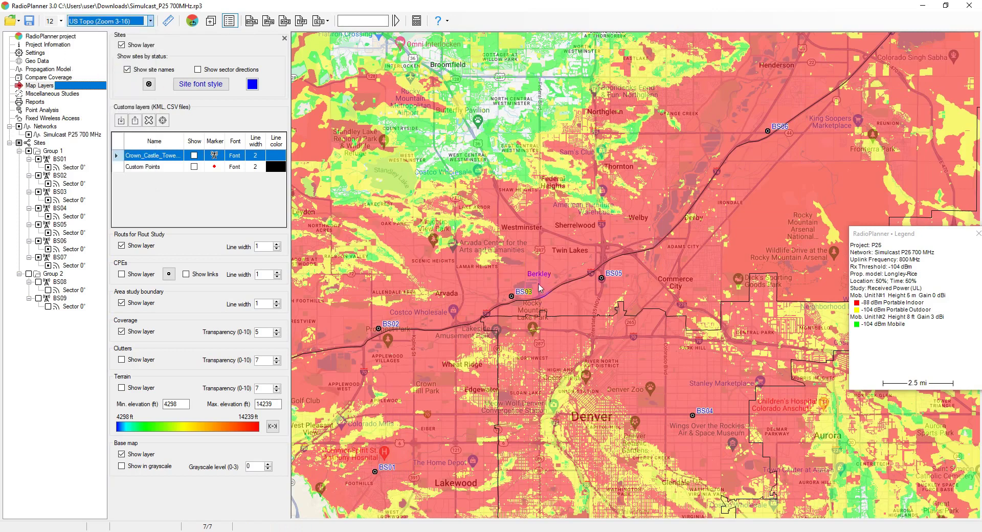
Step: Zoom the map to level 13 and pan around BS03 and BS05 north of downtown
scroll(541, 338, "up", 1)
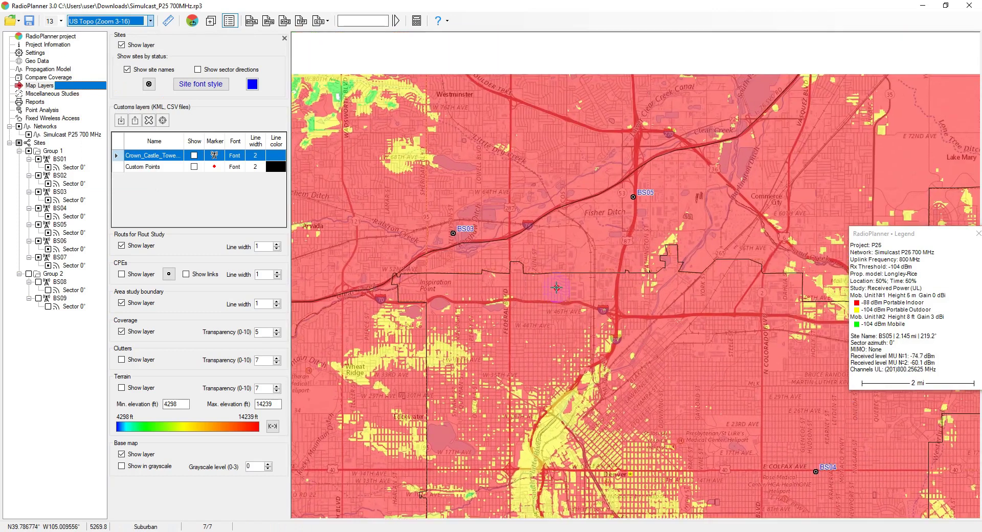
left_click_drag(557, 288, 559, 300)
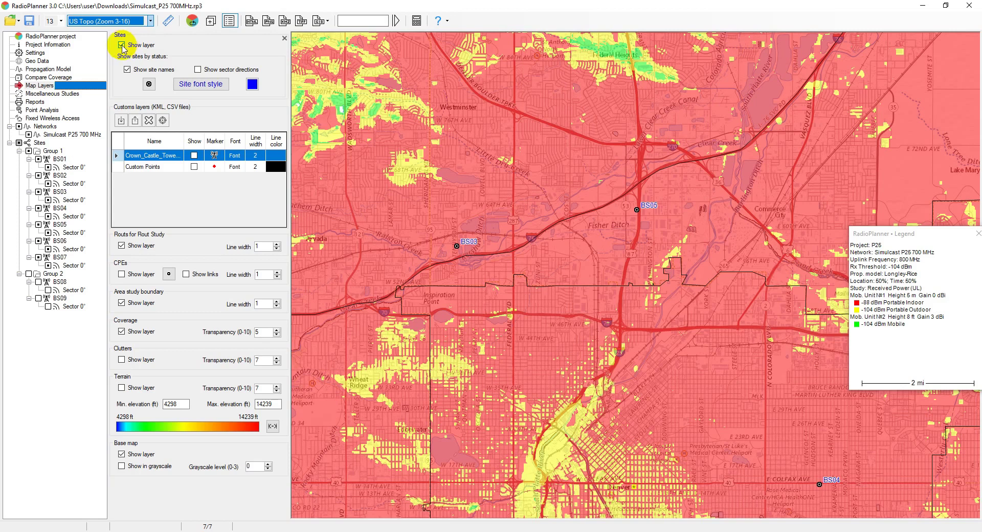
Step: Toggle the Sites, Coverage and Clutters layers off and on, then show terrain shaded 5059–5650 ft
left_click(122, 46)
left_click(122, 45)
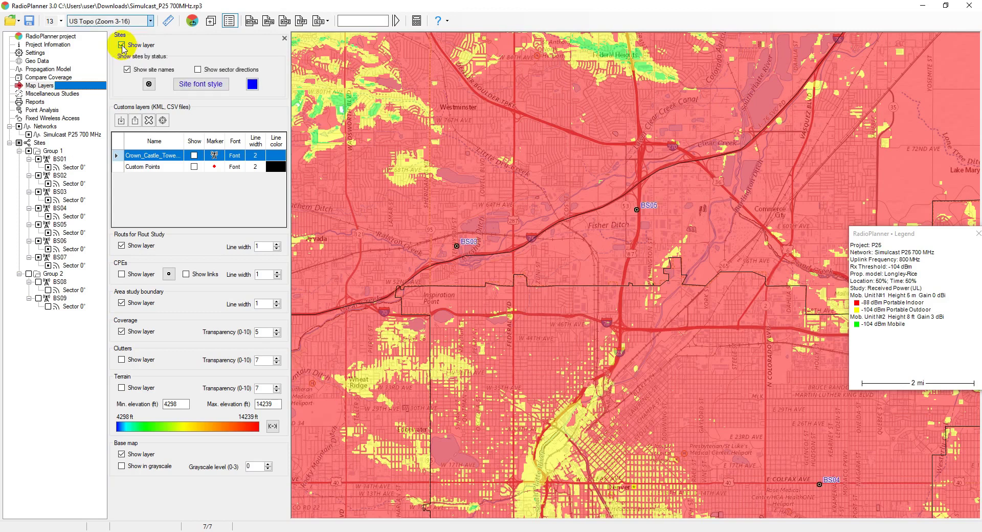
left_click(122, 332)
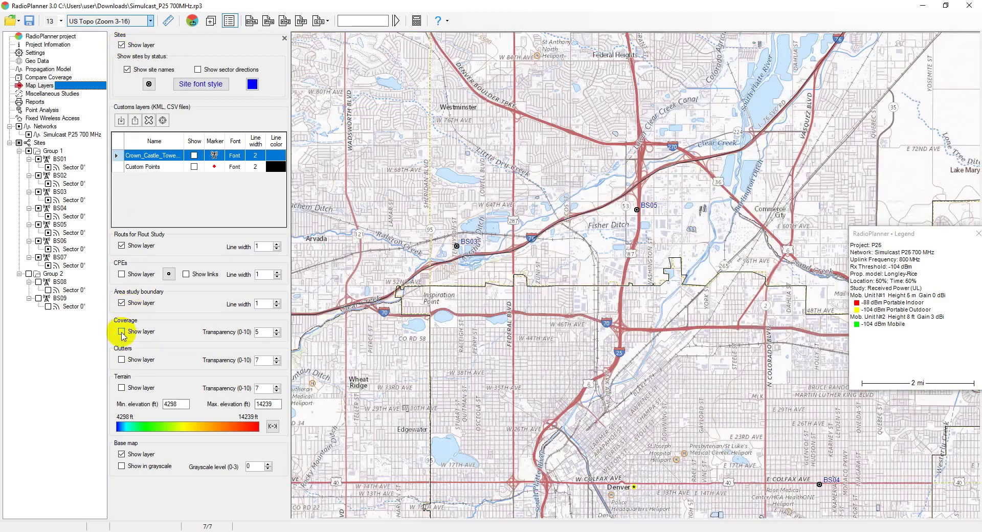
left_click(121, 332)
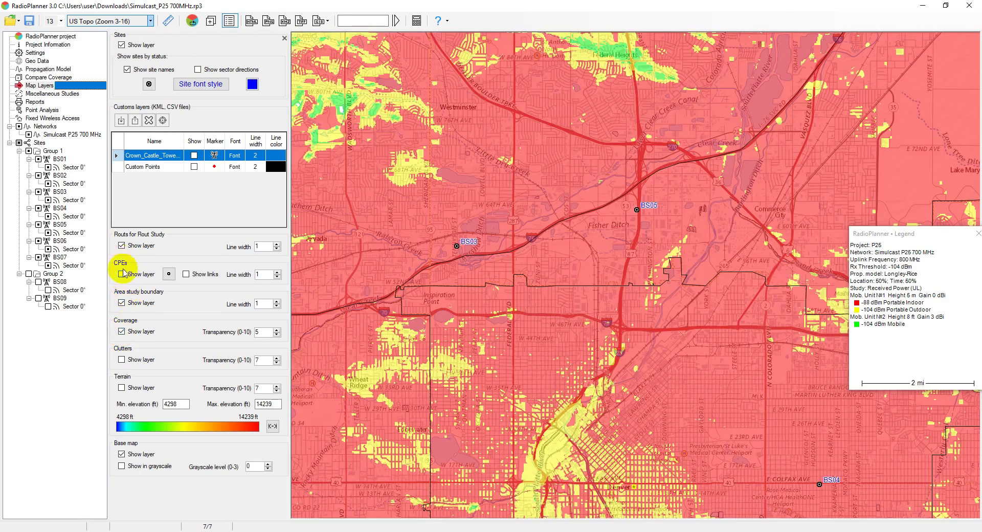
left_click(122, 359)
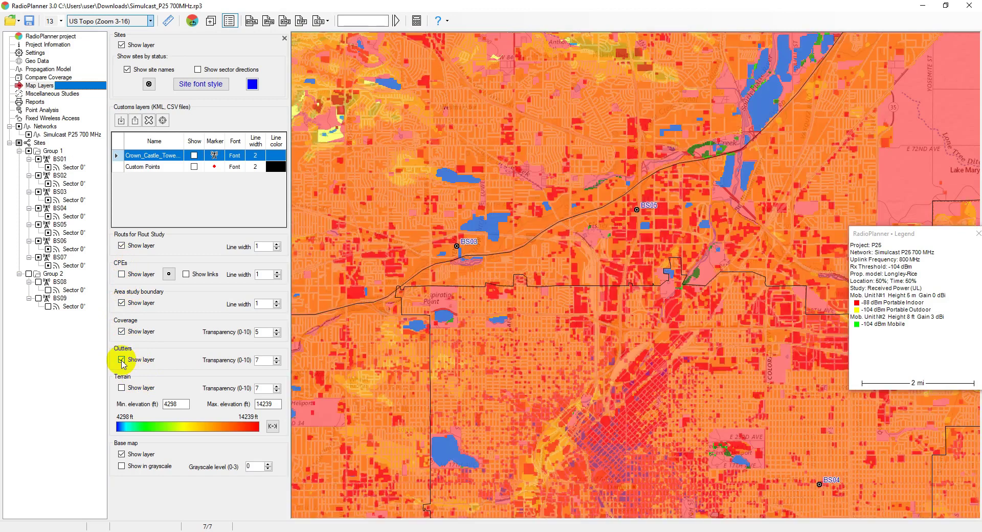
left_click(122, 359)
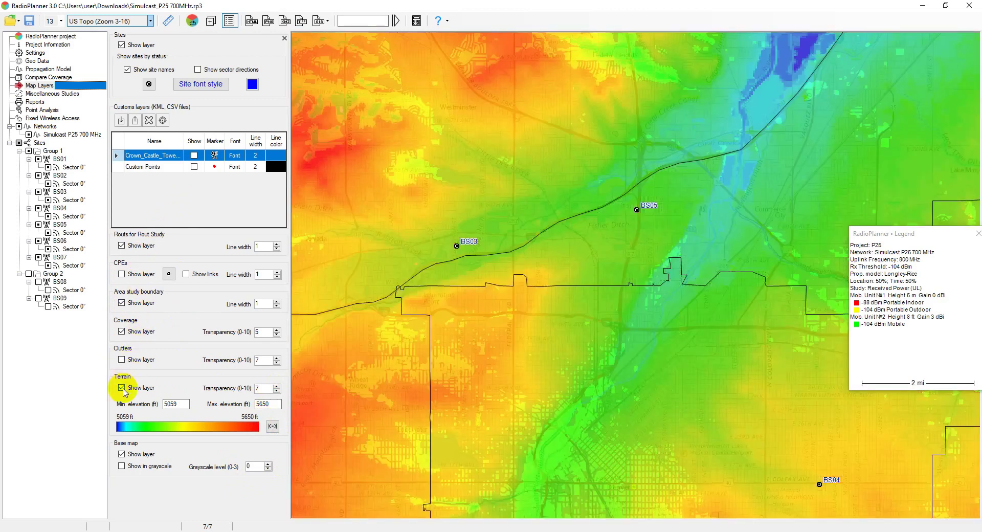
left_click(123, 389)
Step: Show the Crown_Castle tower layer and zoom and pan to inspect the towers near BS03 and BS05
left_click(194, 157)
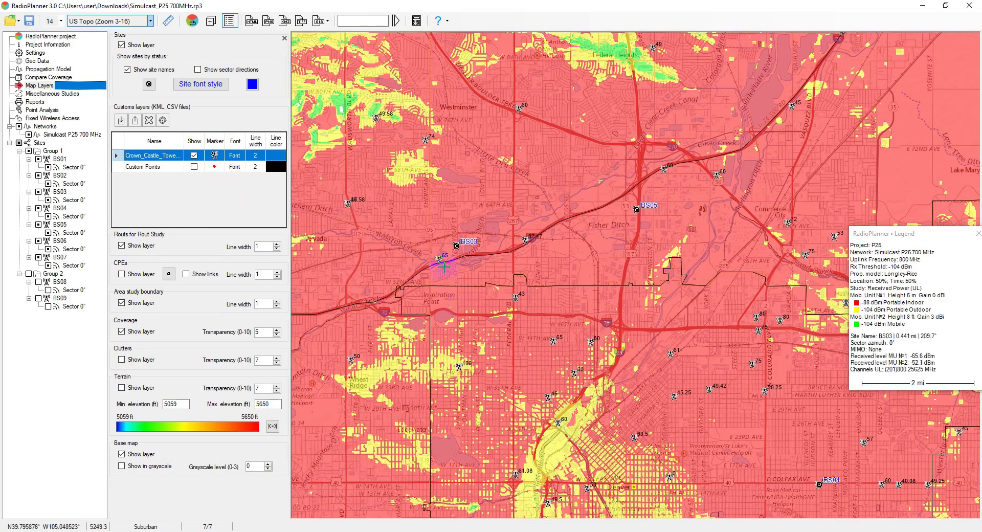
scroll(435, 262, "up", 1)
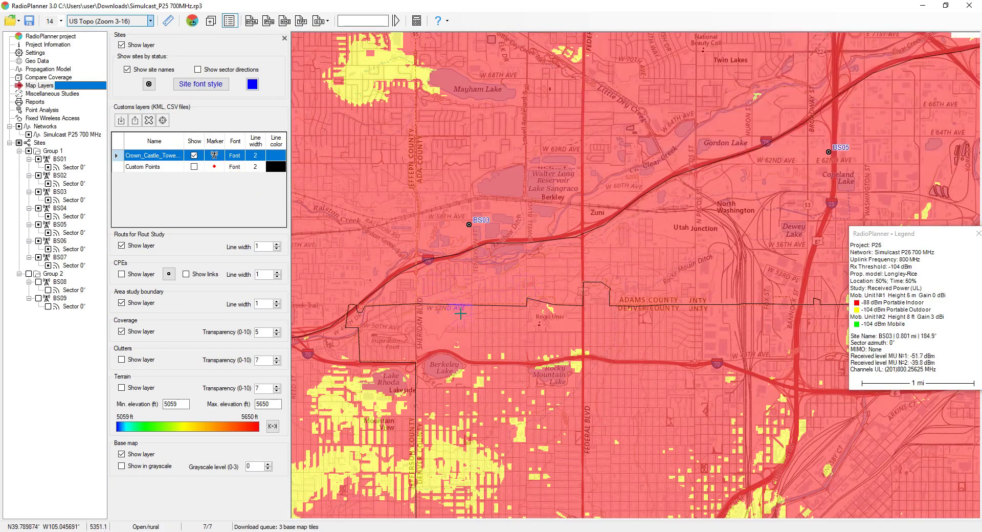
left_click_drag(461, 317, 519, 222)
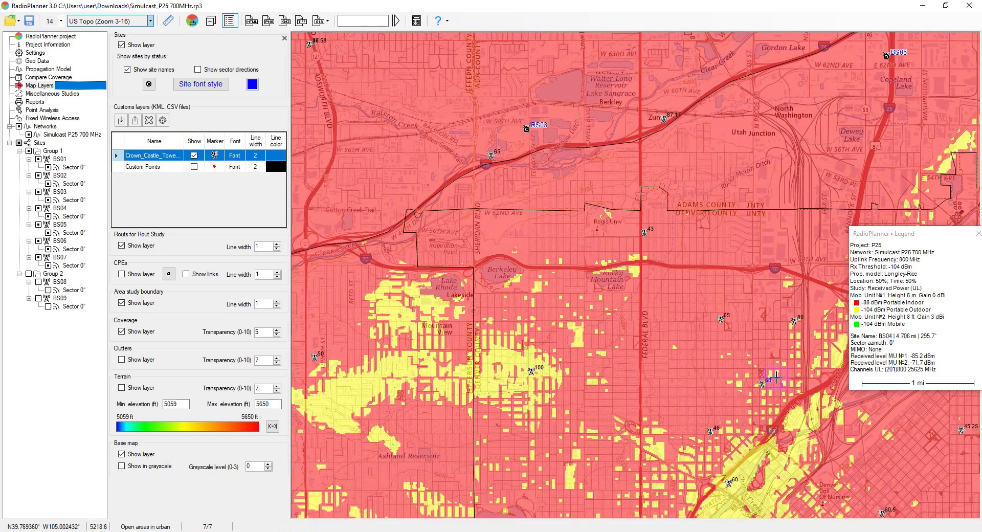
scroll(754, 405, "up", 1)
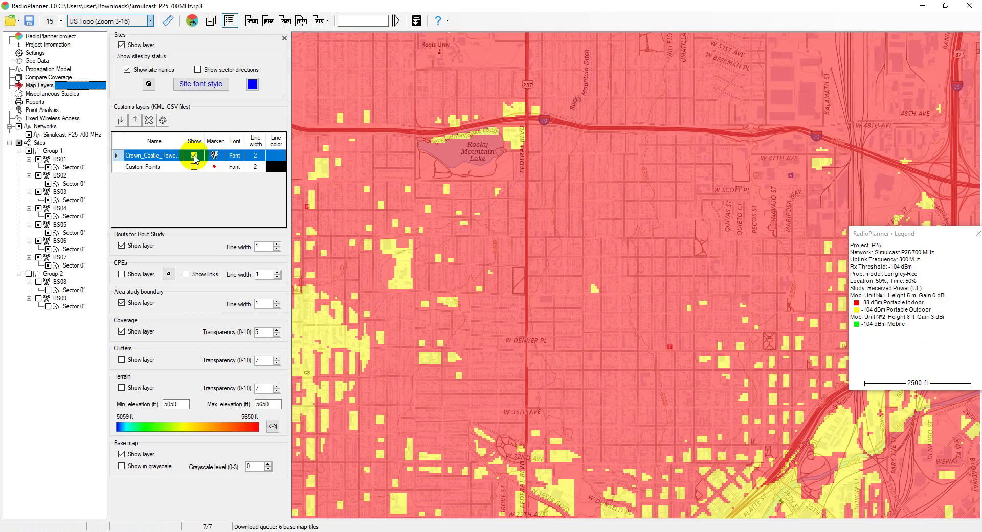
left_click_drag(657, 400, 551, 302)
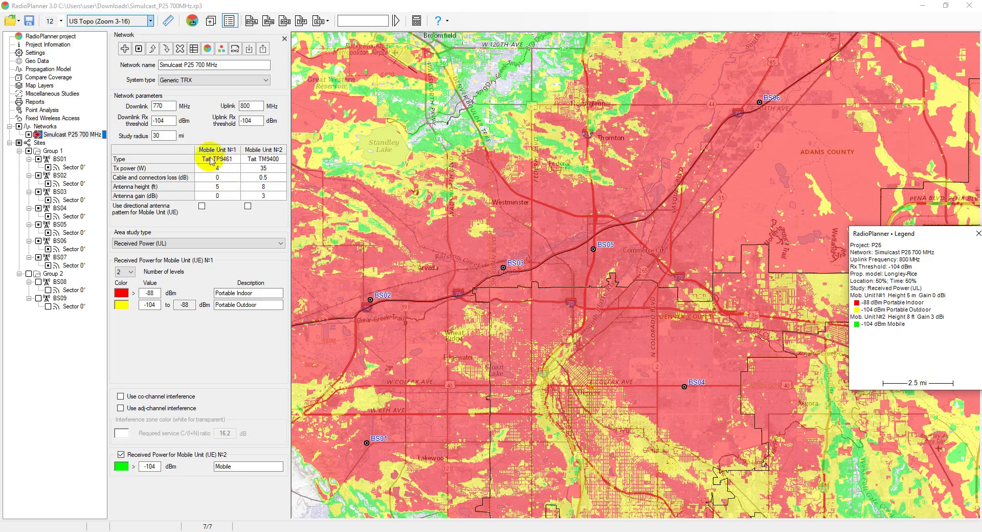
Step: Keep Generic TRX as the system type and open System parameters with channel 201 (770.25625/800.25625 MHz)
left_click(196, 102)
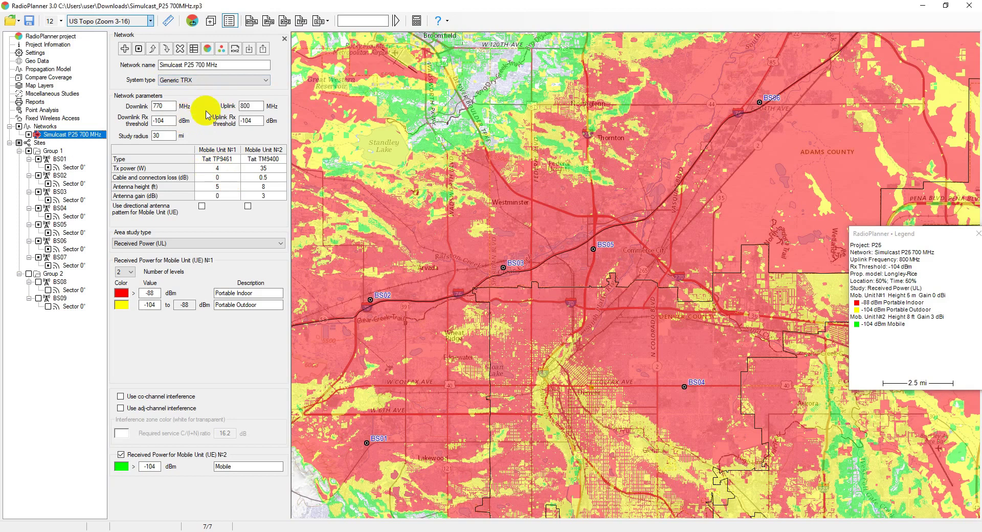
left_click(208, 81)
left_click(209, 82)
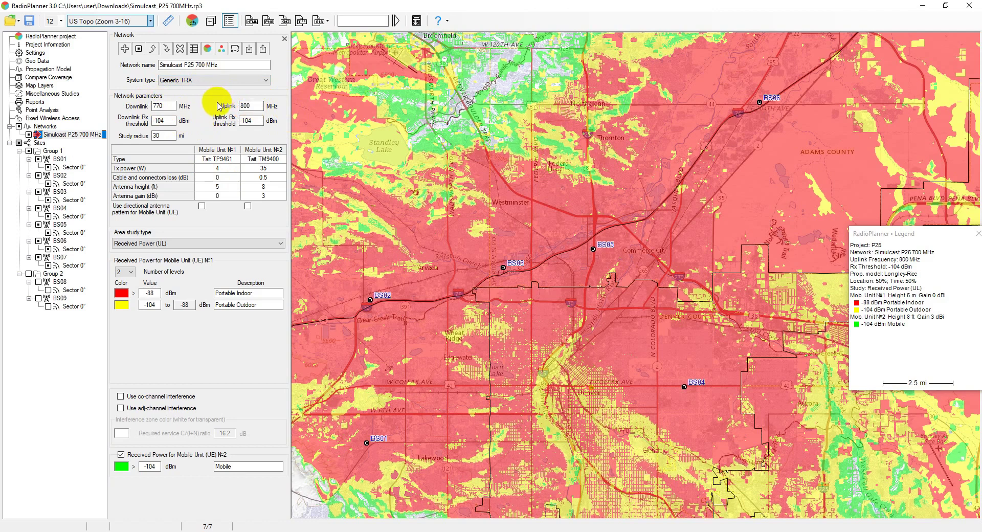
left_click(168, 123)
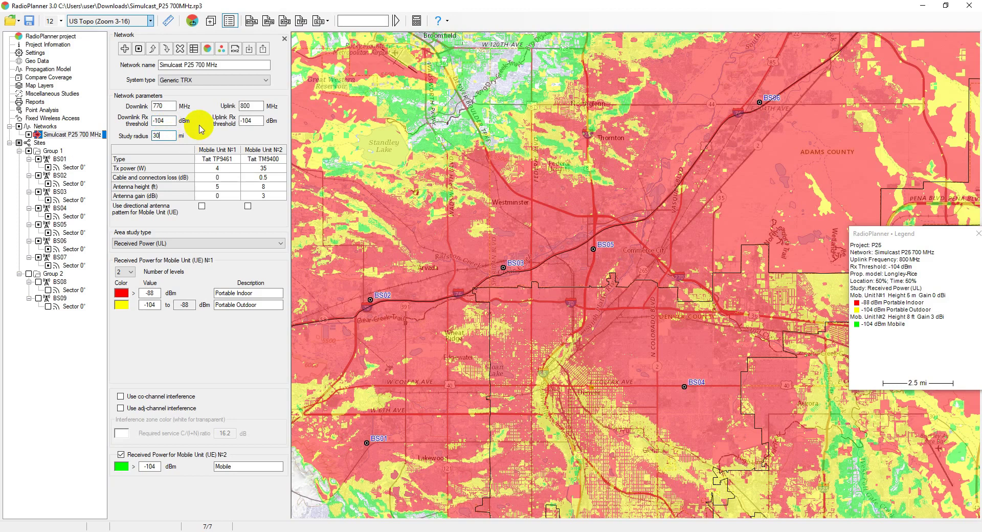
left_click(194, 48)
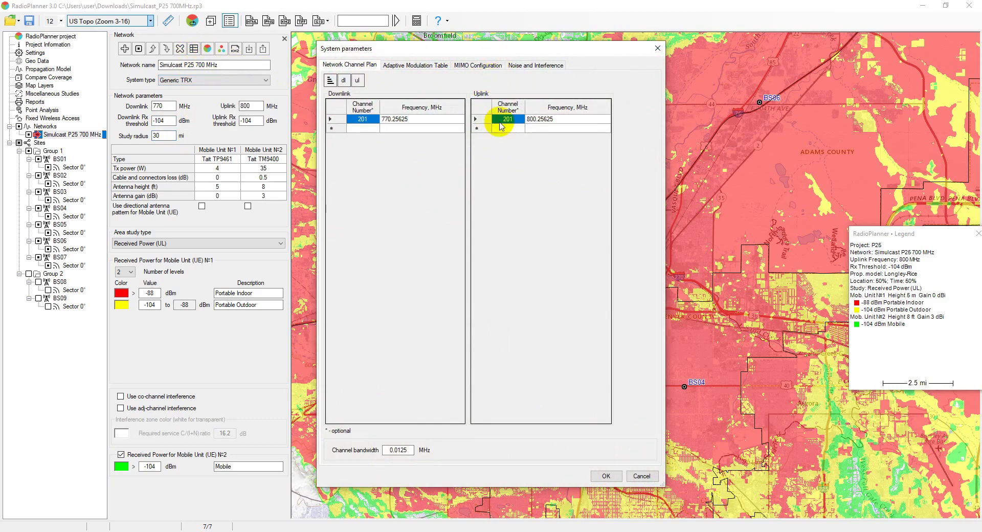
Step: Autofill uplink channels 201–230 starting at 800.25625 MHz with a 0.0125 MHz step
key("Escape")
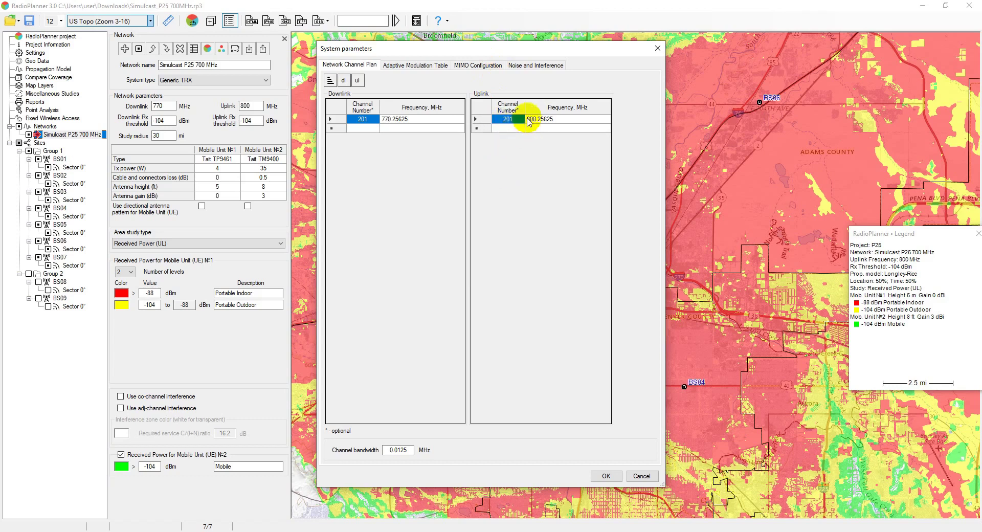
left_click(543, 120)
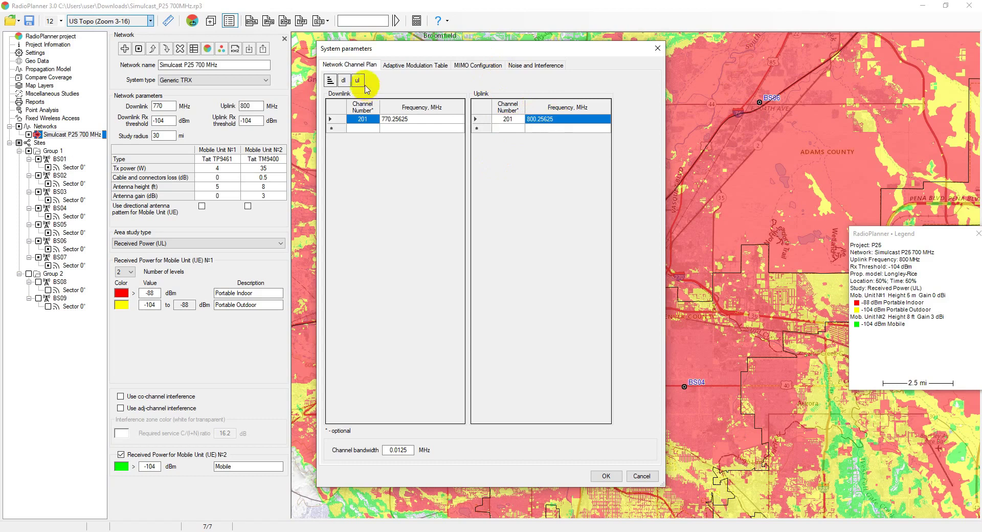
left_click(359, 81)
double_click(506, 243)
right_click(512, 244)
left_click(541, 288)
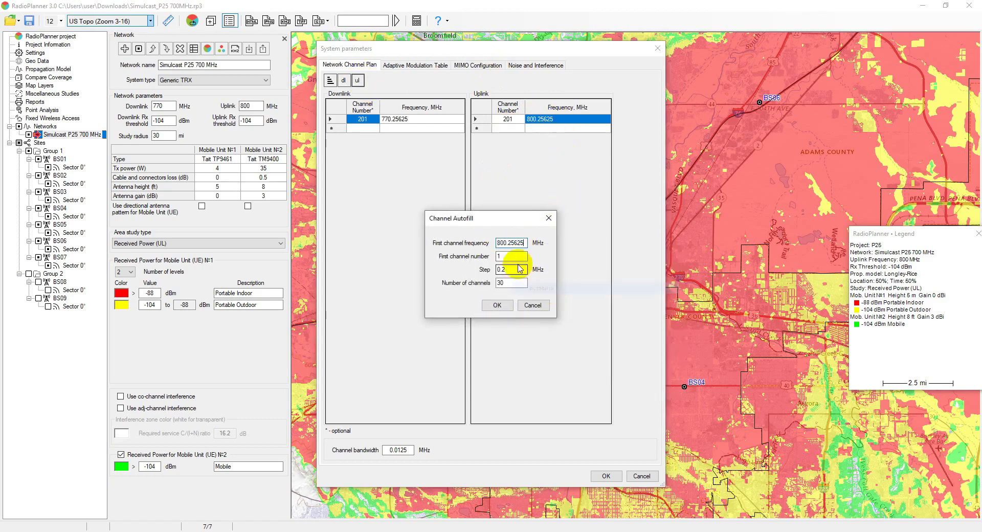
double_click(504, 257)
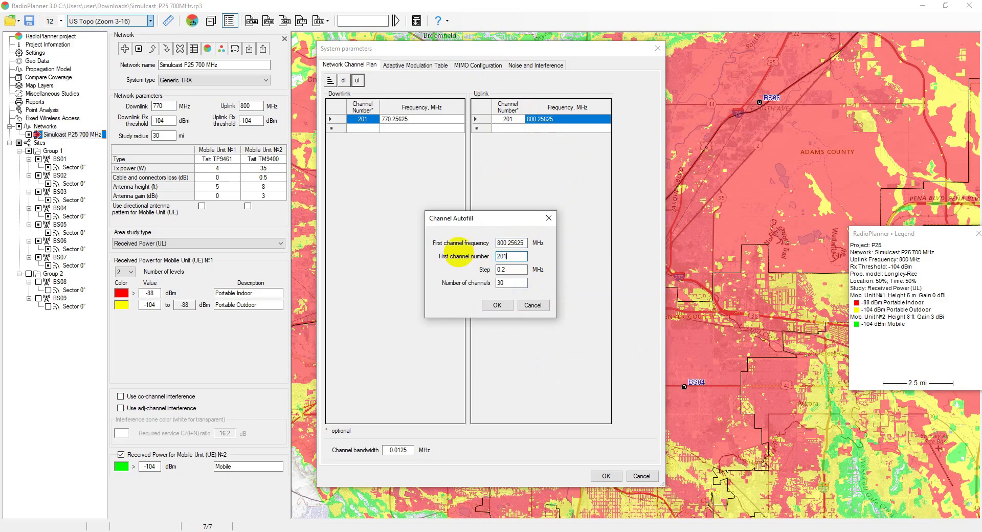
left_click(507, 270)
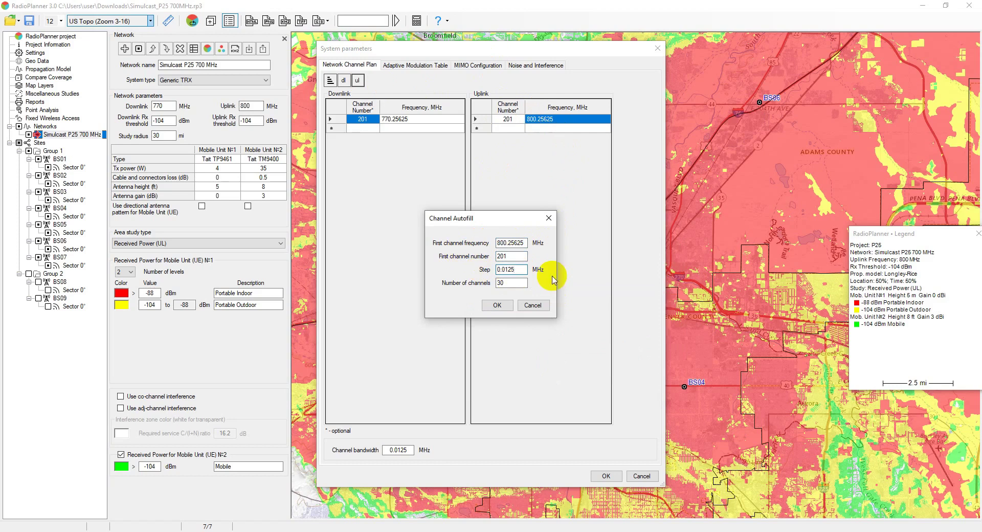
left_click(498, 305)
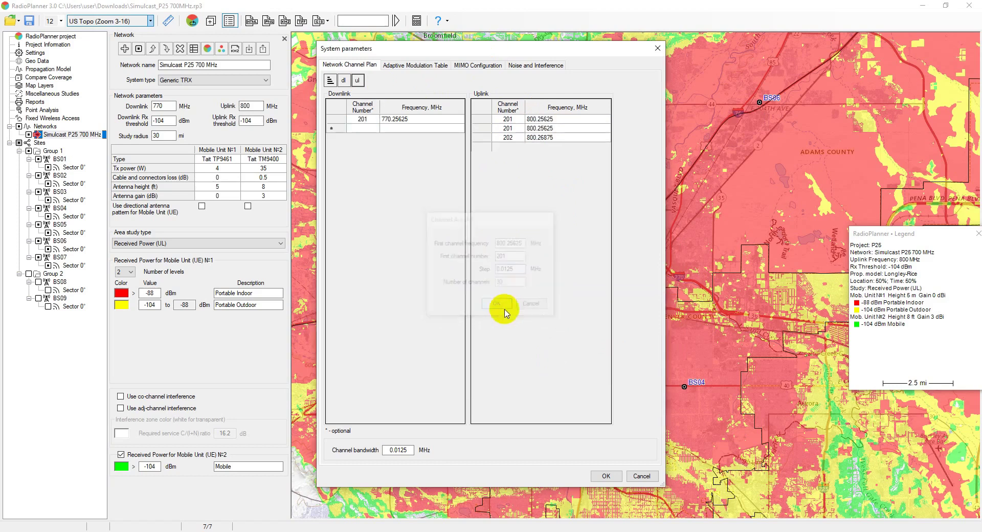
Step: Delete the duplicate channel 201 row, check channel 212, and view the Noise and Interference settings
left_click(483, 120)
key("Delete")
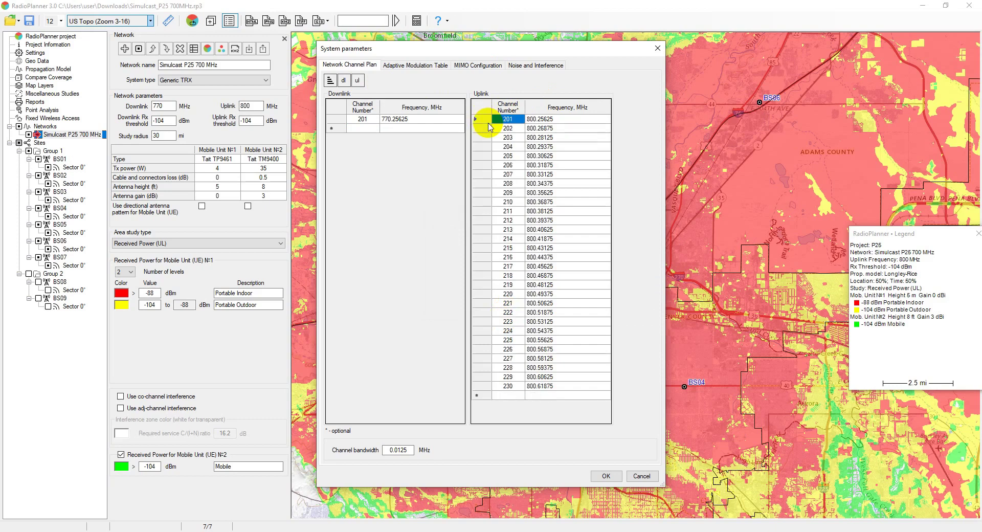
left_click(588, 220)
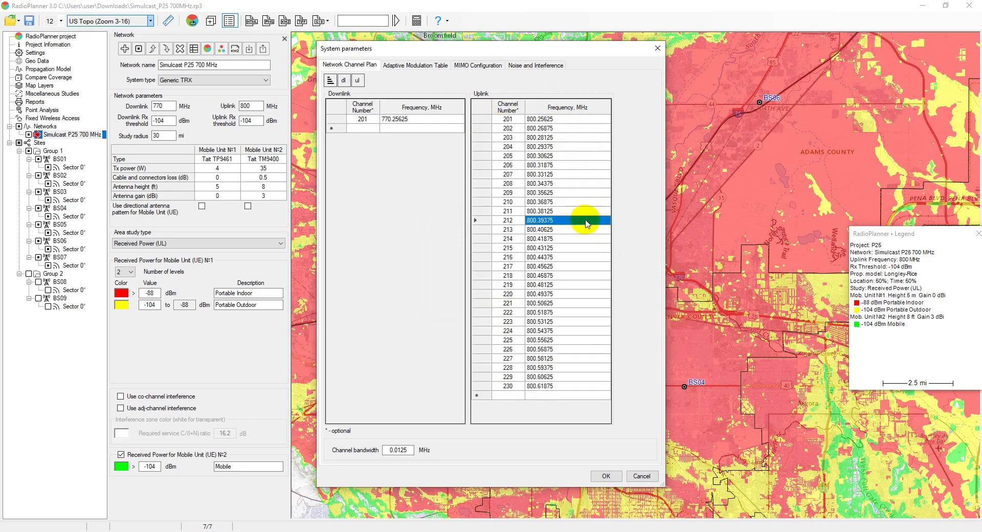
left_click(606, 476)
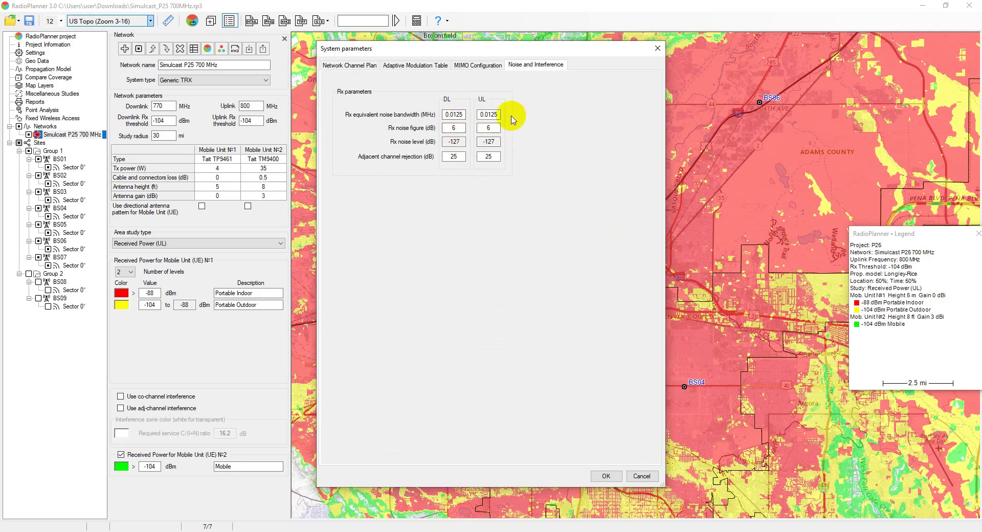
Step: Check the 0.0125 uplink noise bandwidth and the LSM modulation entry, then close System parameters
left_click(488, 114)
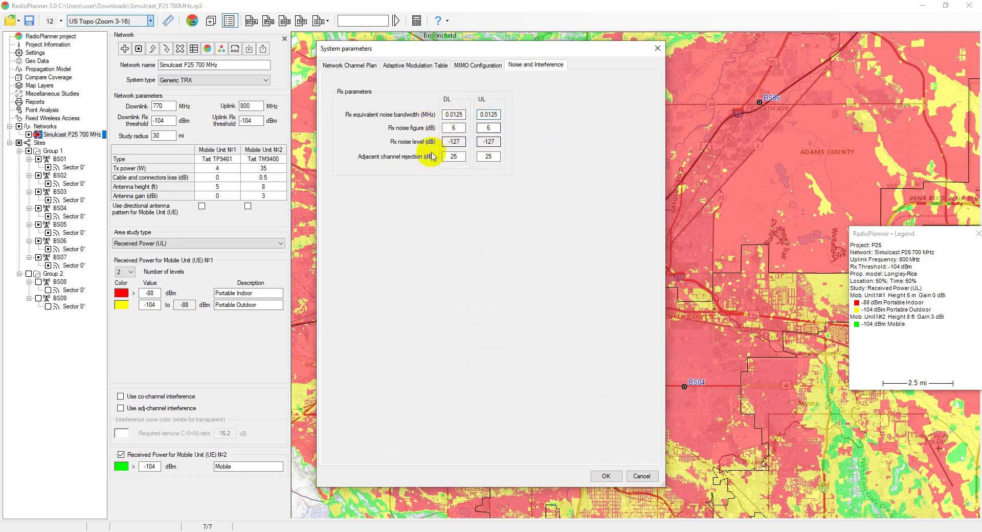
left_click(429, 67)
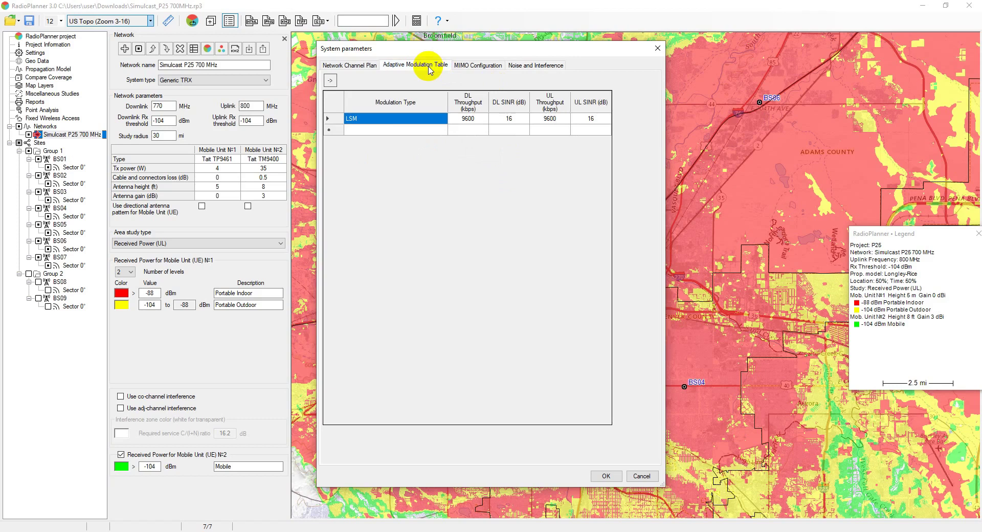
left_click(377, 129)
left_click(390, 118)
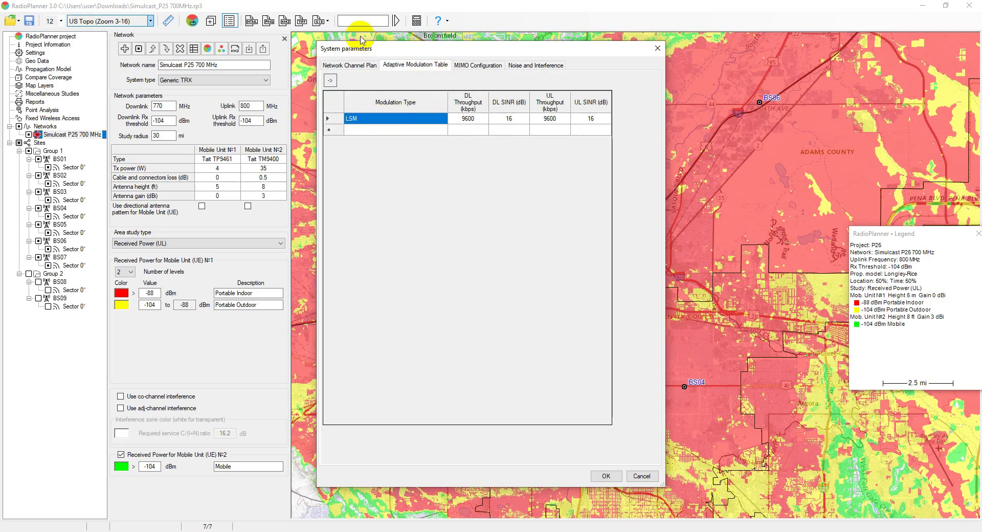
key("Escape")
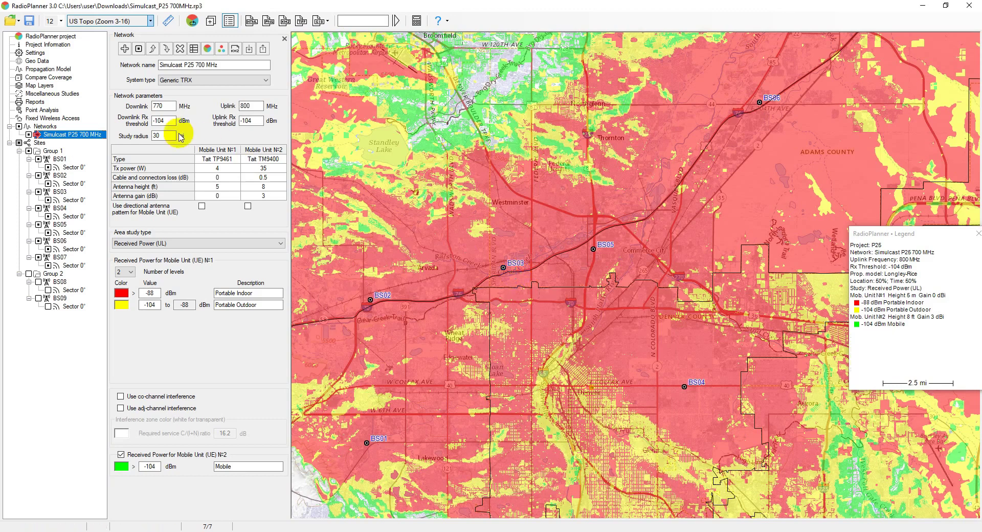
Step: Inspect the Tait TP9461 mobile unit and its 5 ft antenna height, then open the Sites overview
left_click(228, 160)
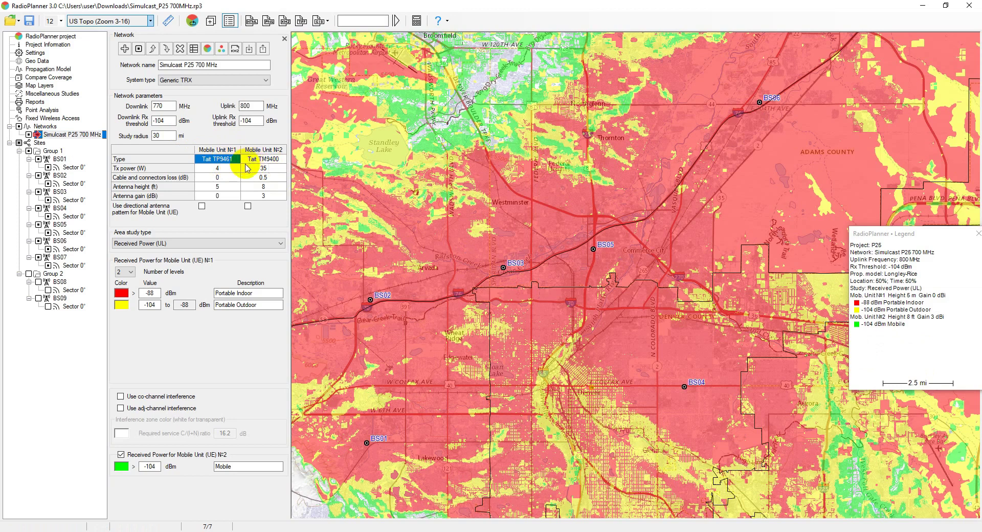
left_click(219, 186)
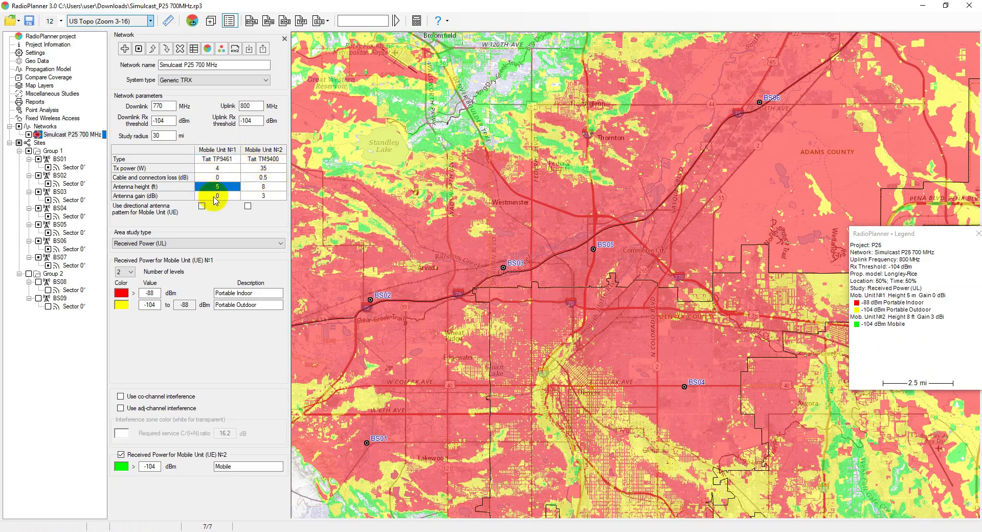
left_click(37, 144)
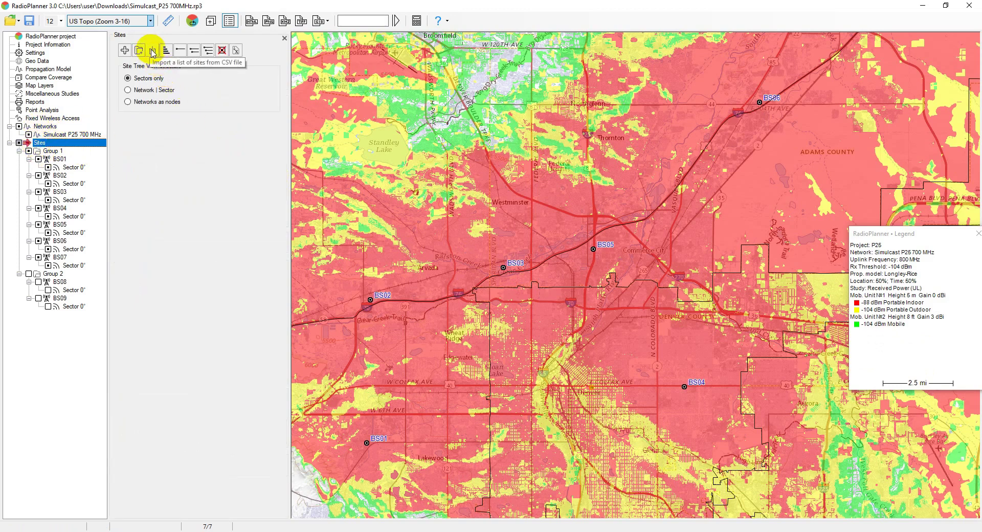
Step: Check site BS01's latitude and longitude
left_click(58, 160)
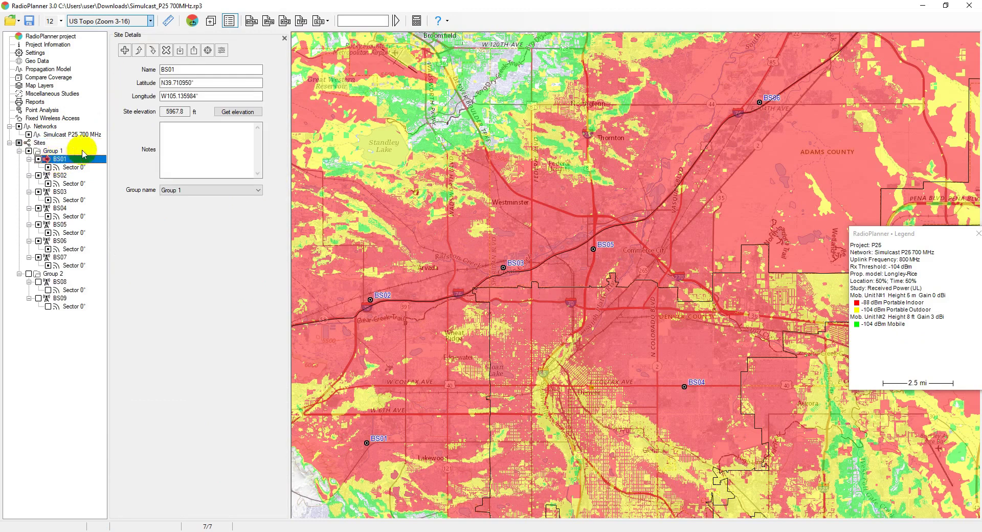
left_click(206, 86)
left_click(197, 95)
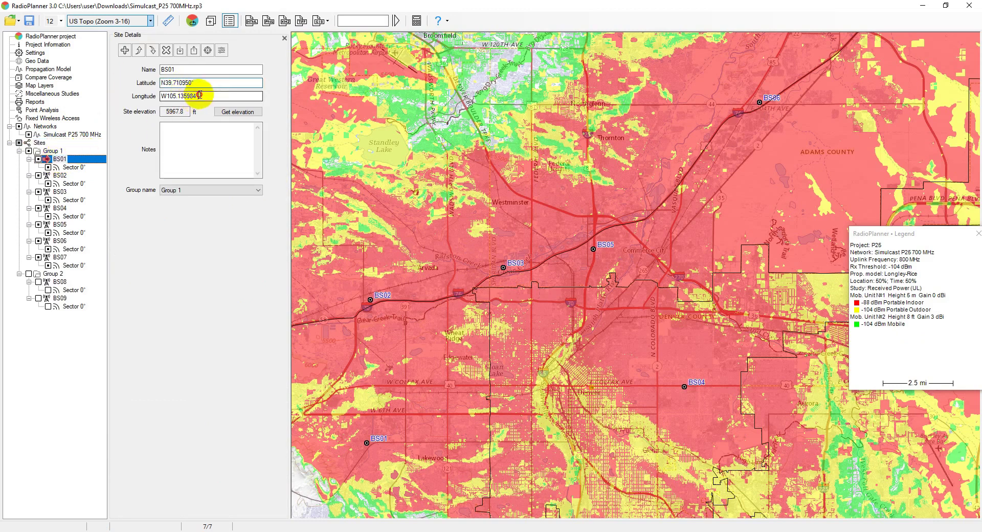
Step: Read received levels at map points near Standley Lake, then open BS01's Sector 0° parameters
right_click(476, 179)
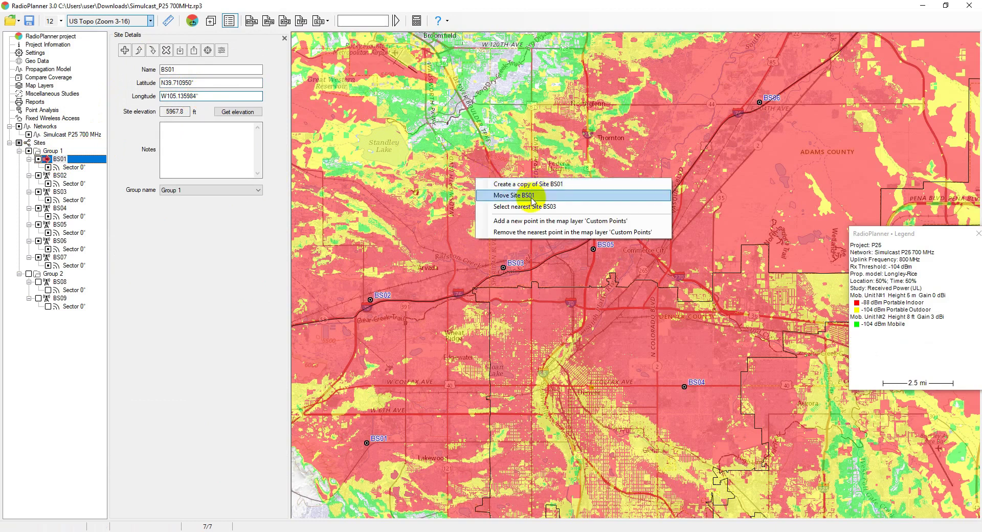
left_click(414, 114)
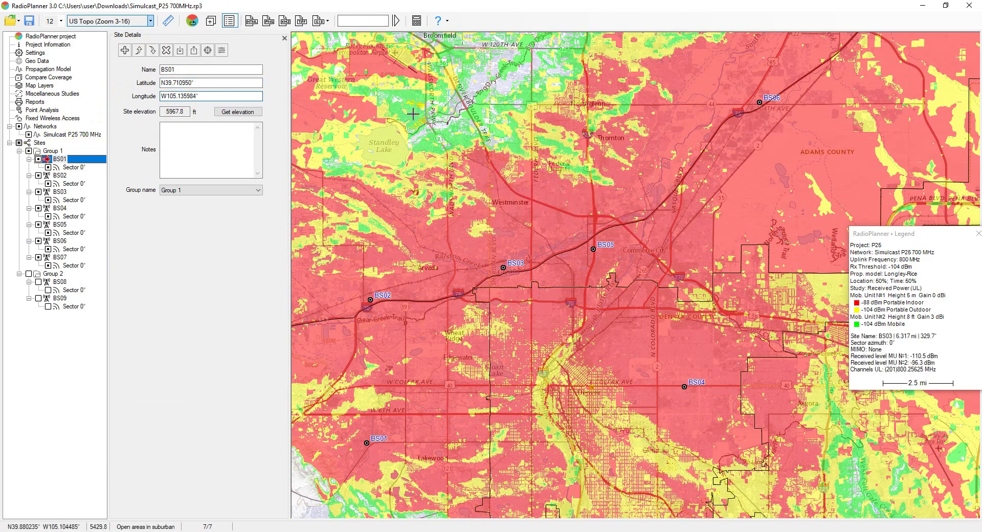
left_click(415, 170)
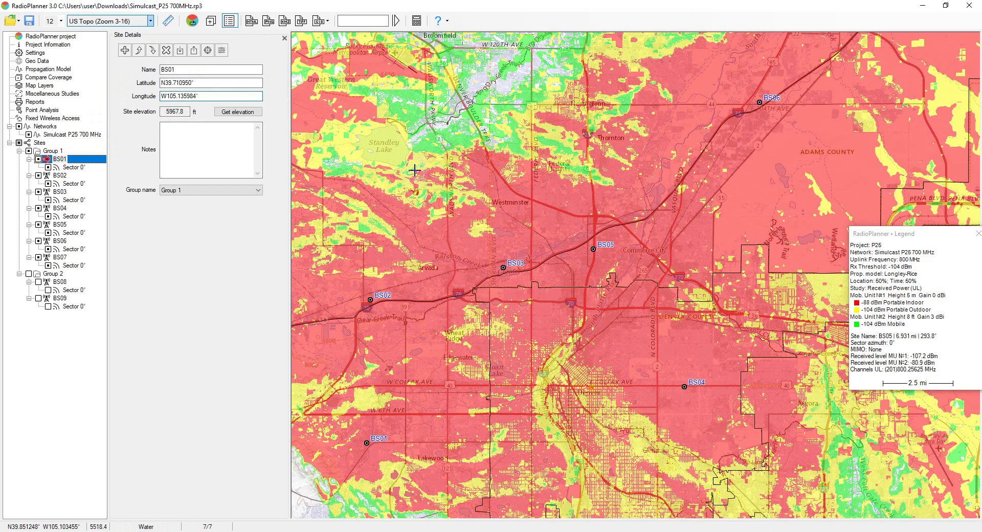
left_click(71, 168)
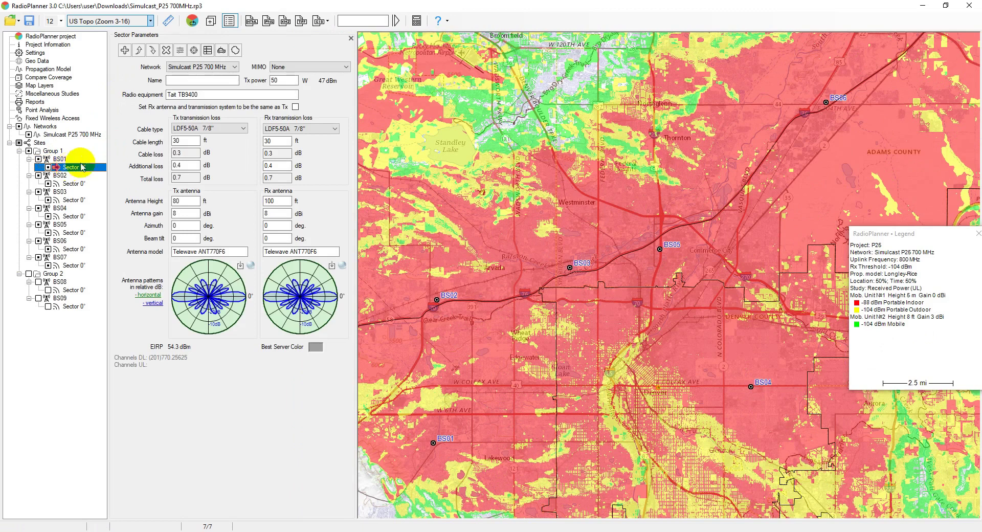
Step: Keep the LDF5-50A Tx cable and leave the Rx antenna separate from Tx at 100 ft
left_click(229, 128)
left_click(229, 128)
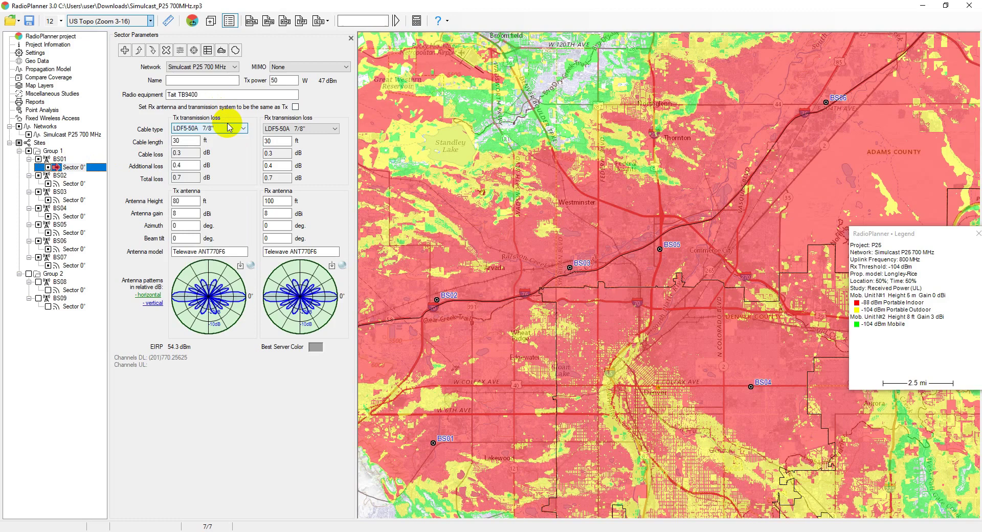
left_click(295, 107)
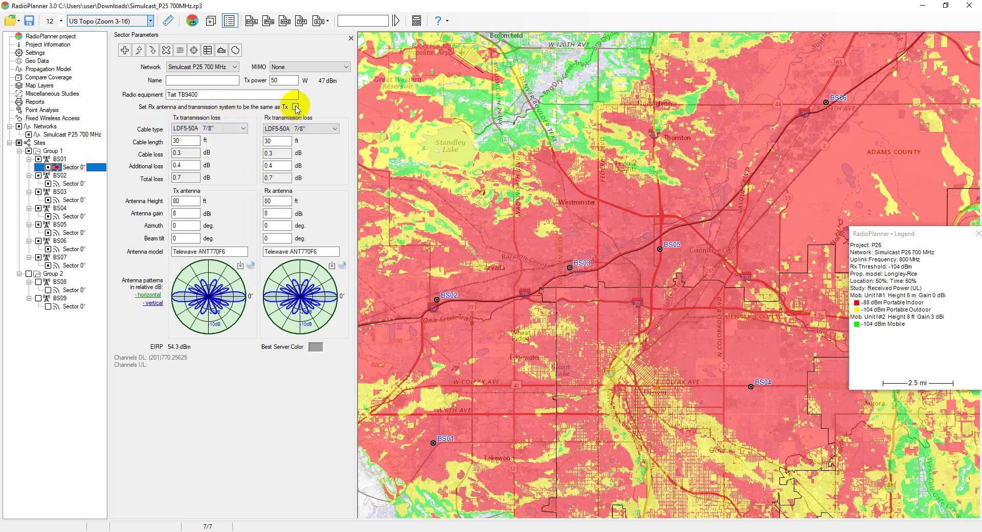
left_click(295, 107)
double_click(269, 201)
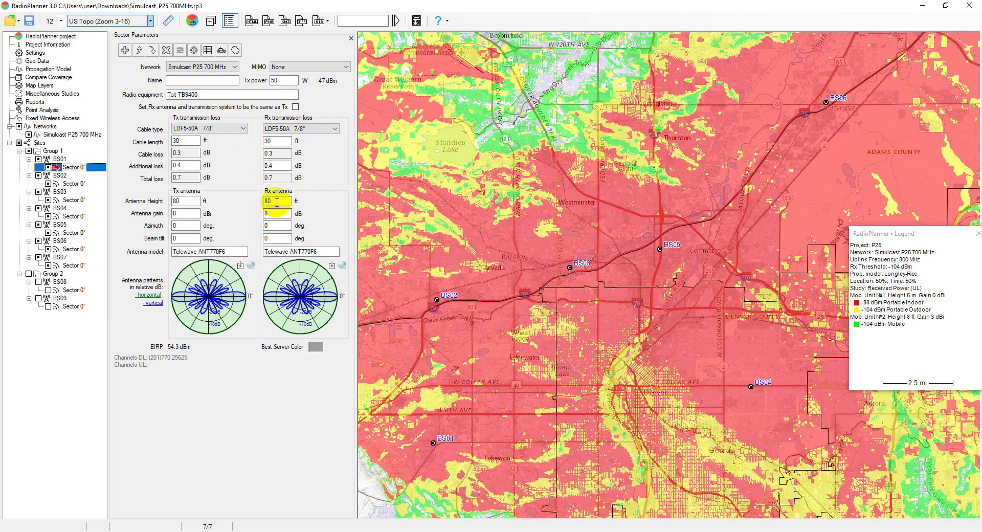
type("100")
Step: Verify the 0 µs simulcast delay offset in Advanced Sector Parameters and accept with OK
left_click(207, 50)
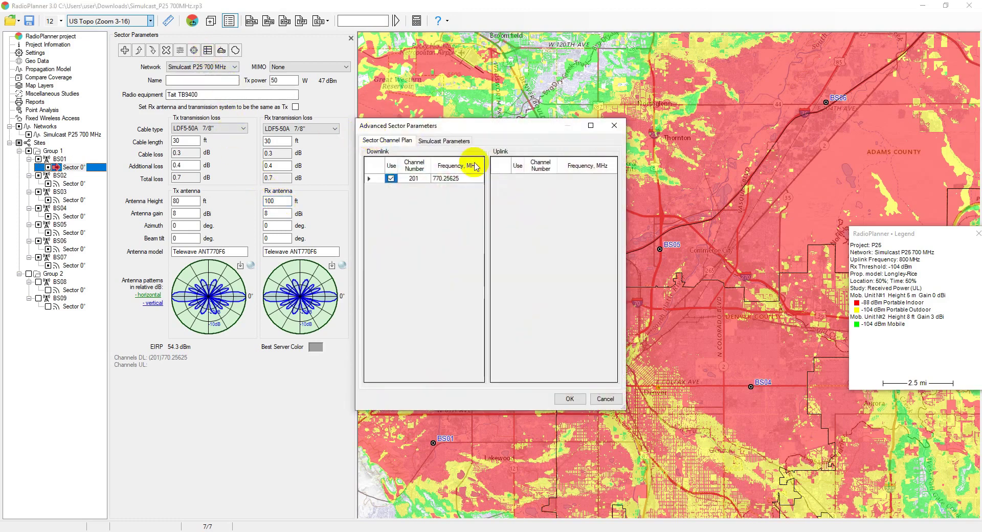
left_click_drag(508, 125, 591, 117)
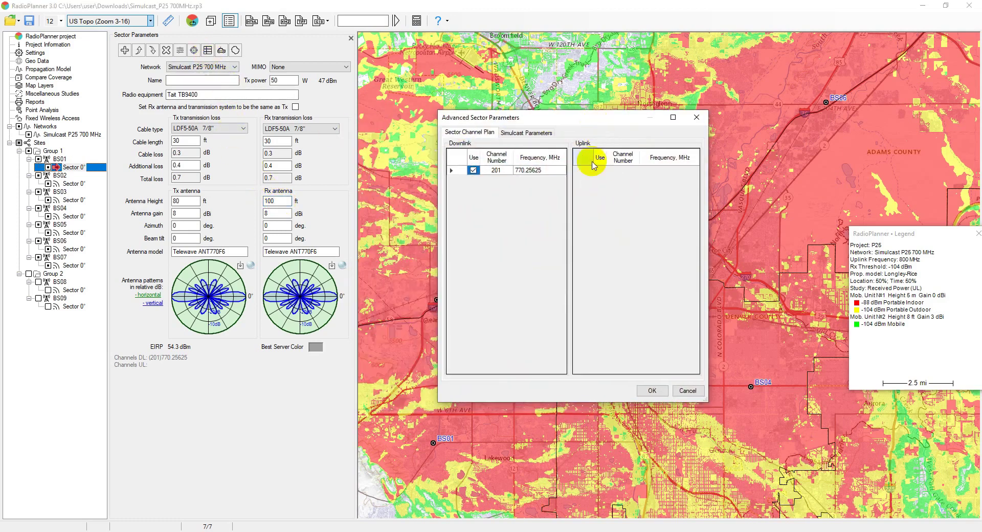
left_click(514, 134)
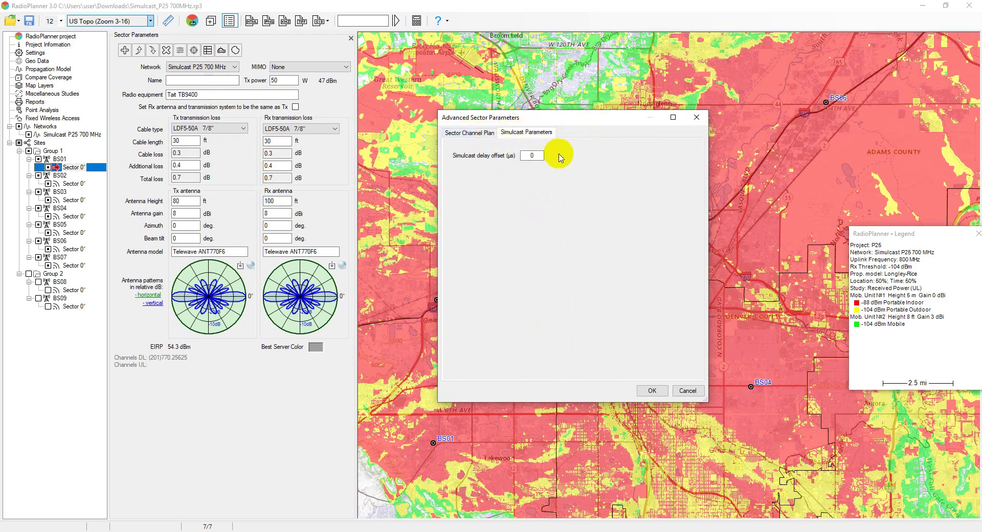
left_click(652, 391)
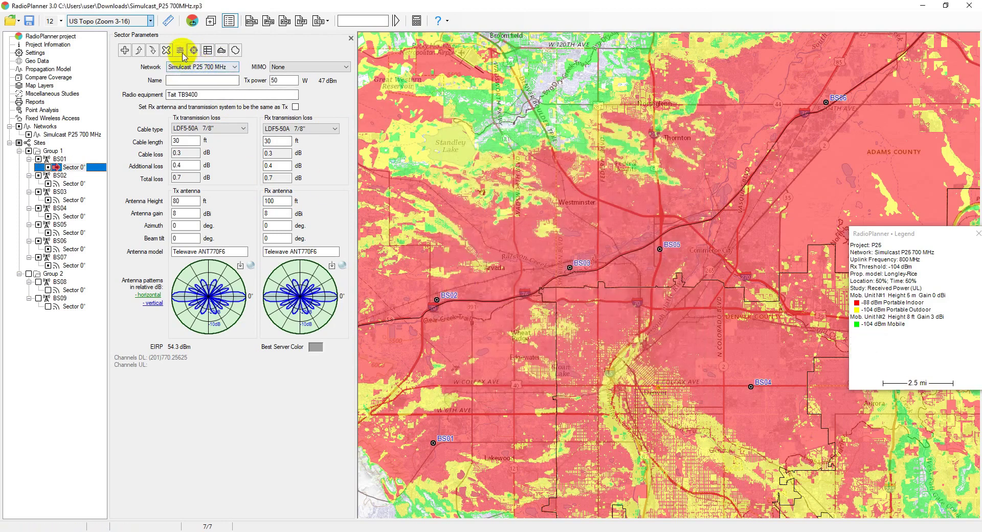
Step: View the Global Active Sector Parameter Changes dialog and close it with nothing ticked
left_click(180, 50)
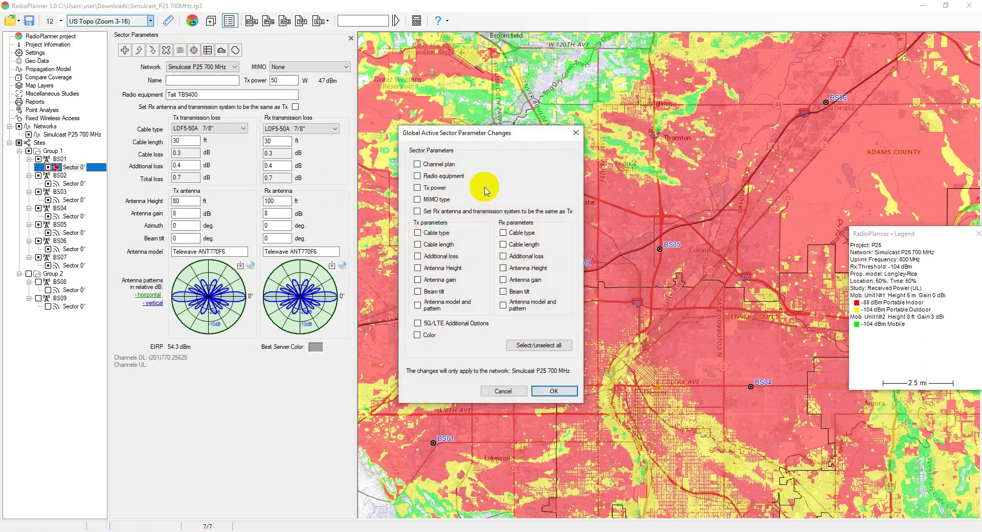
left_click_drag(480, 133, 476, 117)
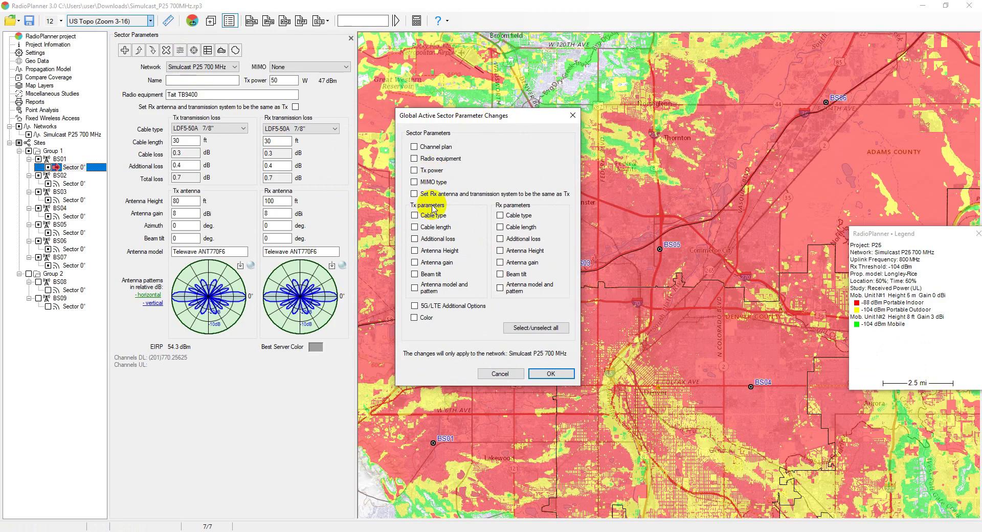
left_click(572, 116)
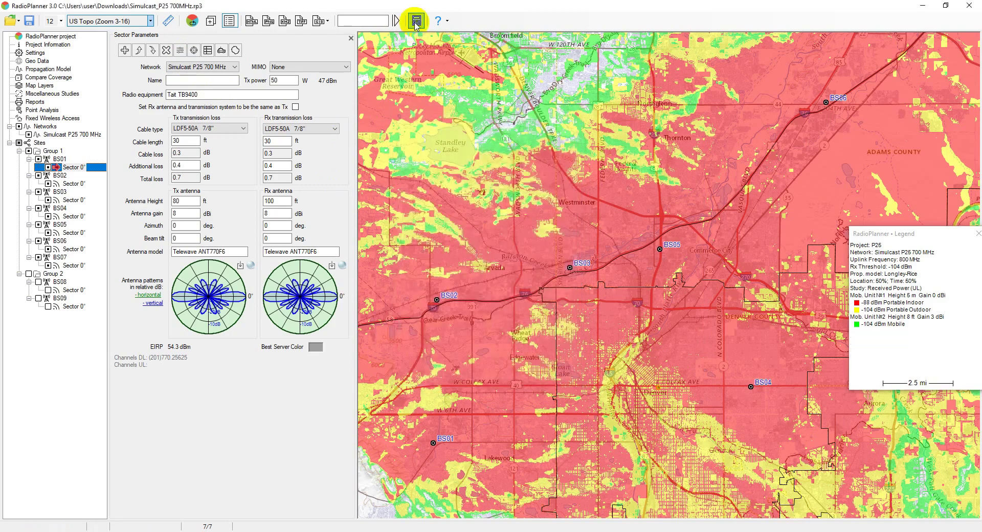
Step: Try ETSI DMR receiver with OFCOM Business Centre noise in the threshold calculator, then view Longley-Rice settings
left_click(416, 22)
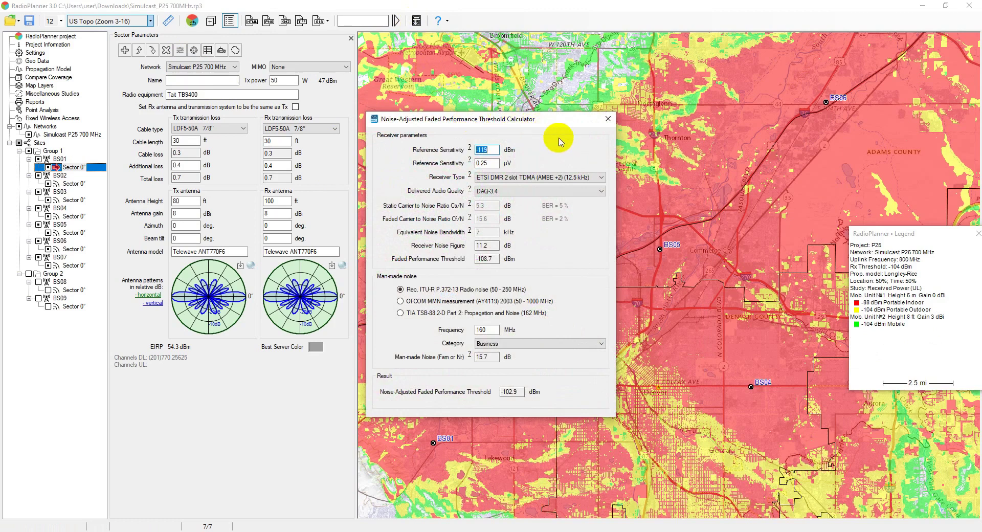
left_click(569, 180)
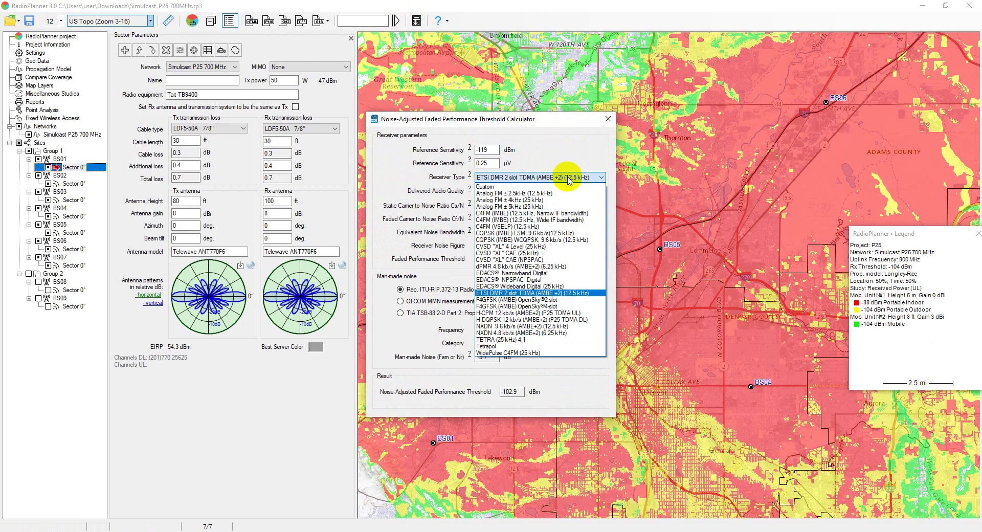
left_click(569, 180)
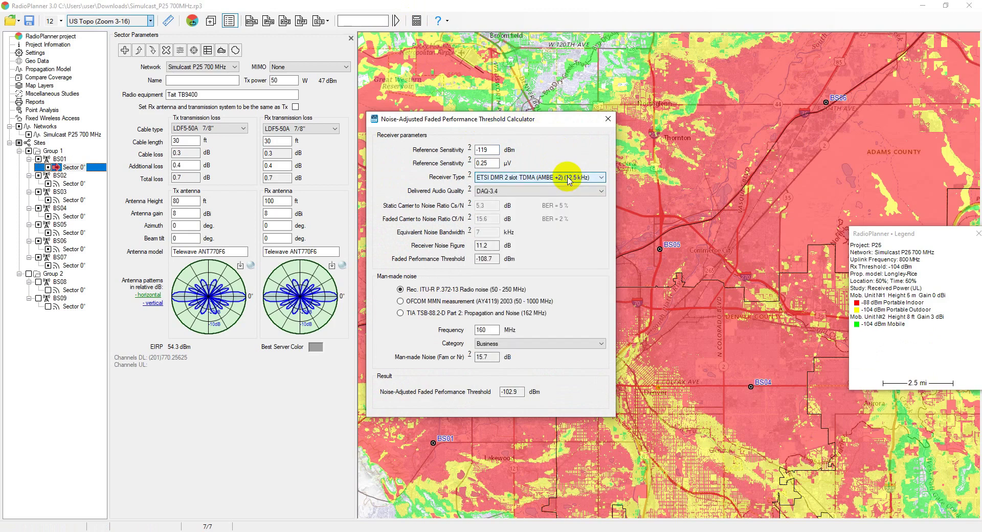
left_click(502, 301)
left_click(578, 346)
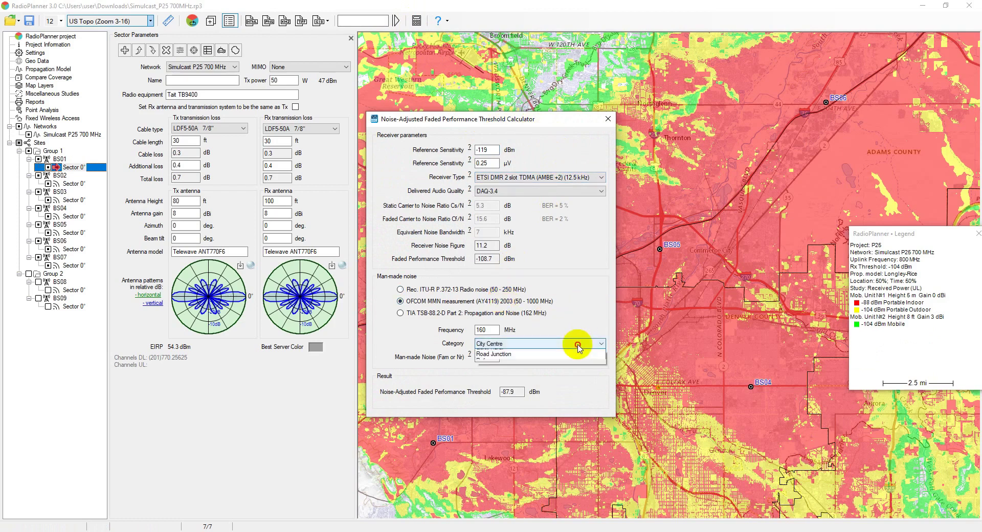
left_click(575, 358)
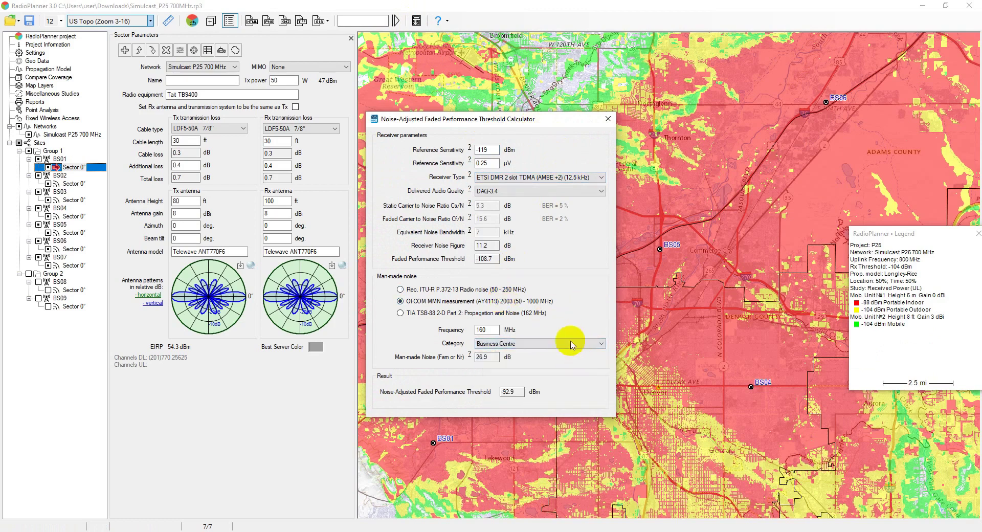
left_click(608, 120)
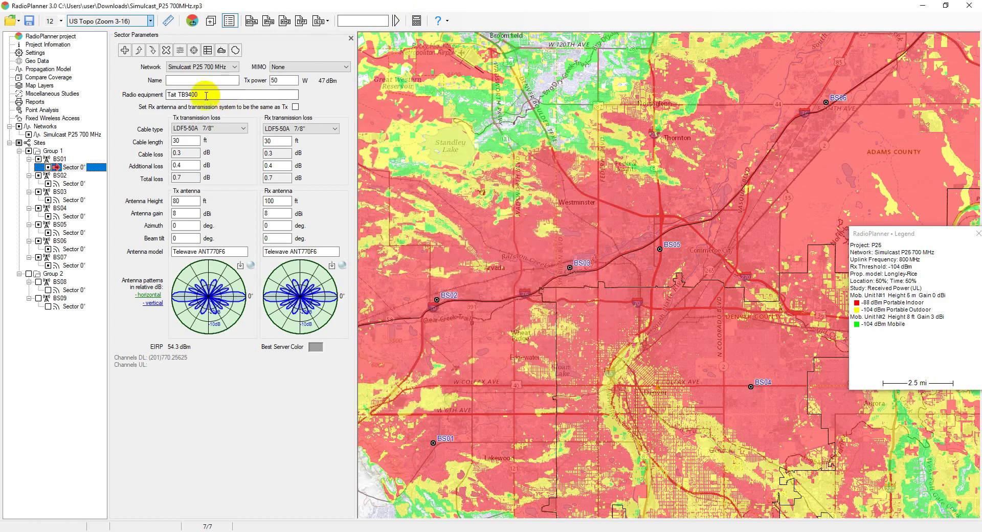
left_click(59, 71)
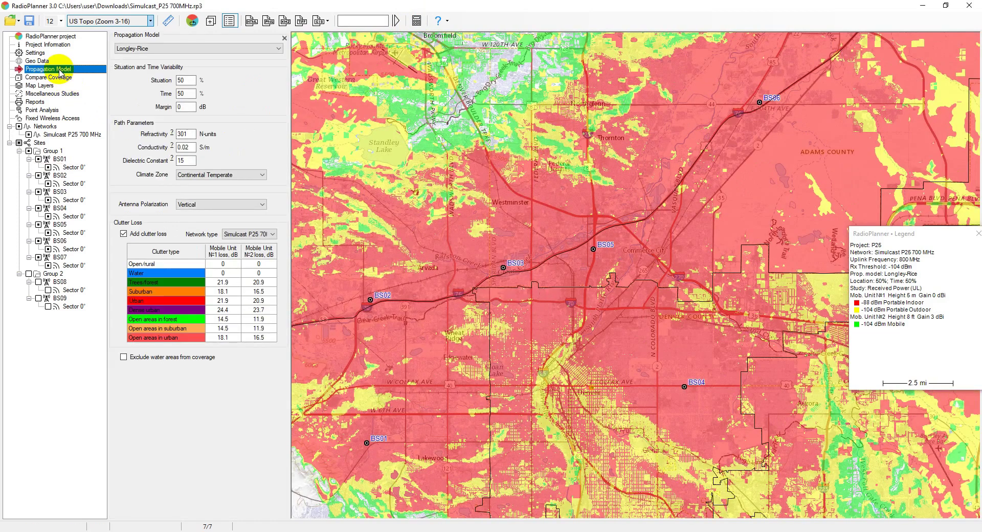
left_click(230, 52)
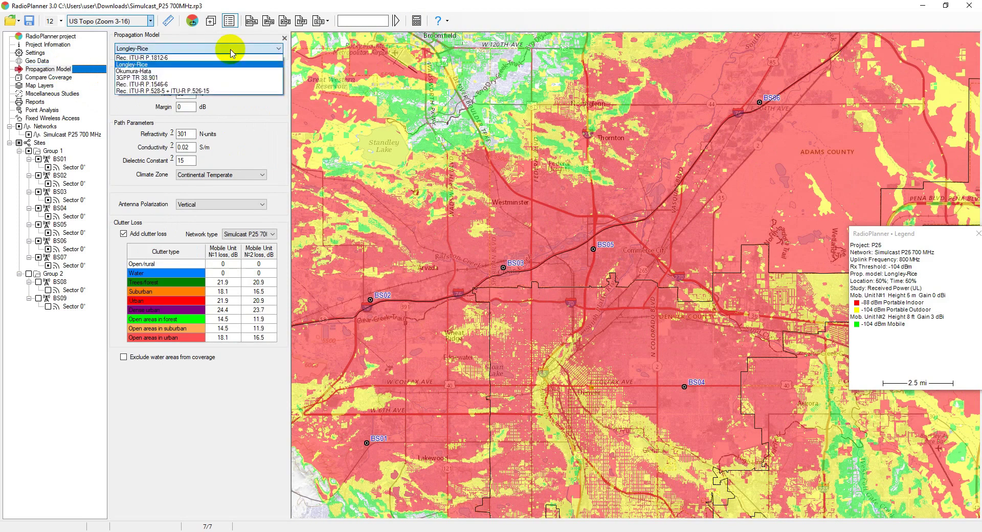
left_click(231, 58)
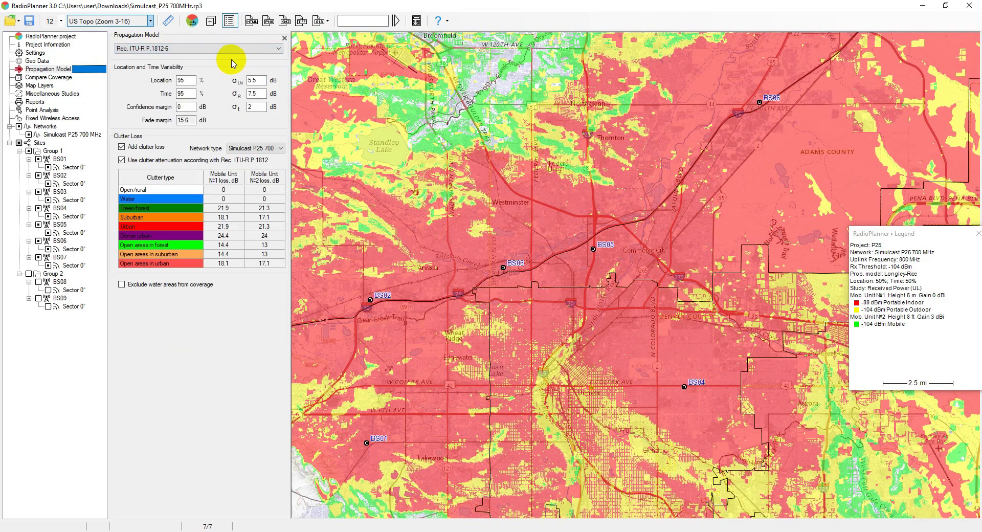
left_click(191, 81)
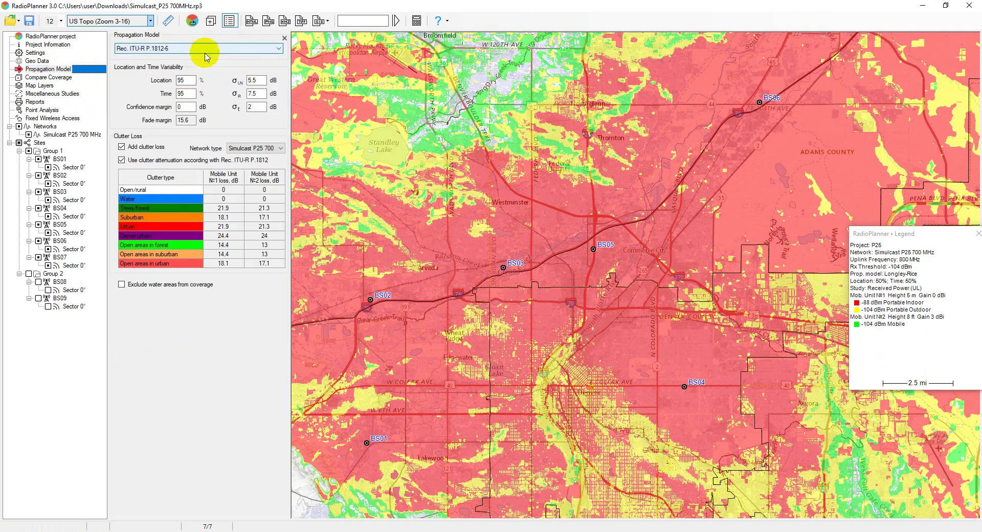
double_click(185, 80)
double_click(185, 94)
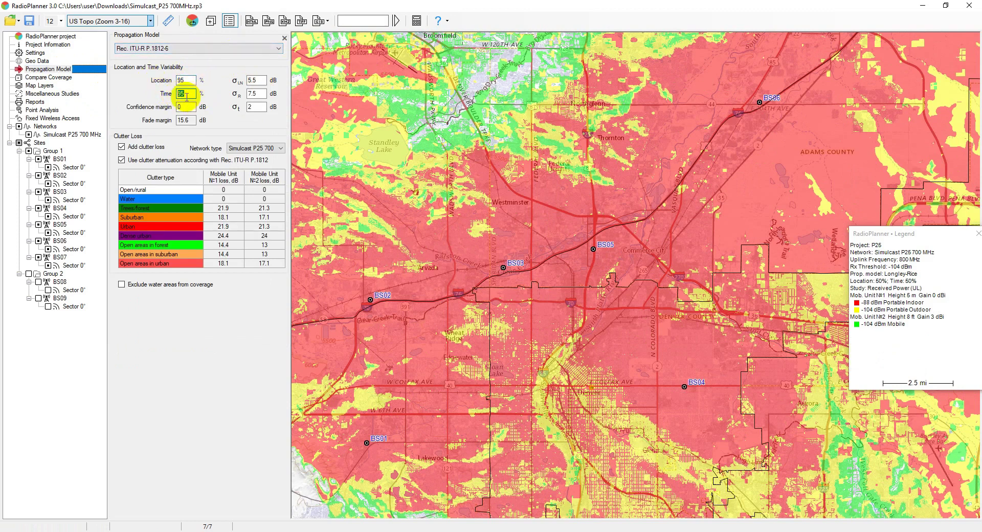
left_click(174, 50)
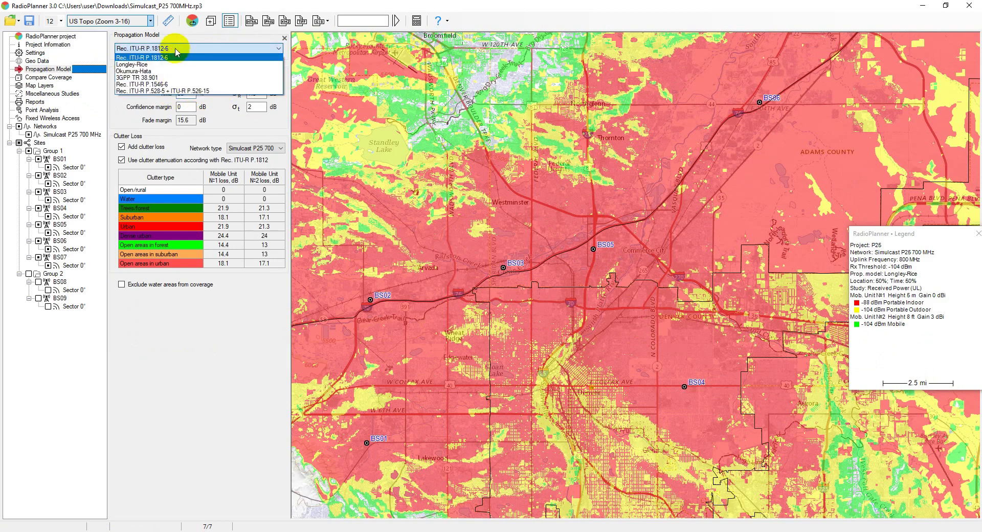
left_click(171, 59)
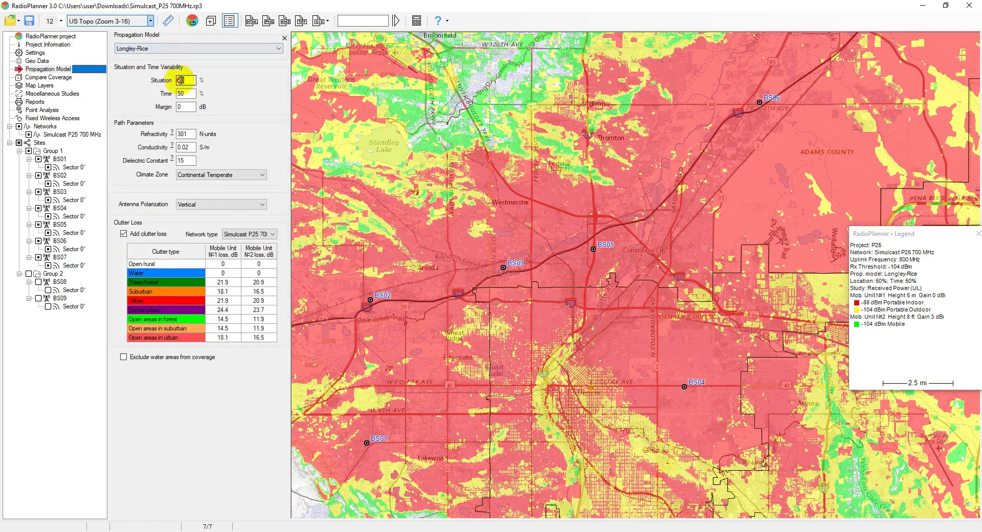
left_click(185, 81)
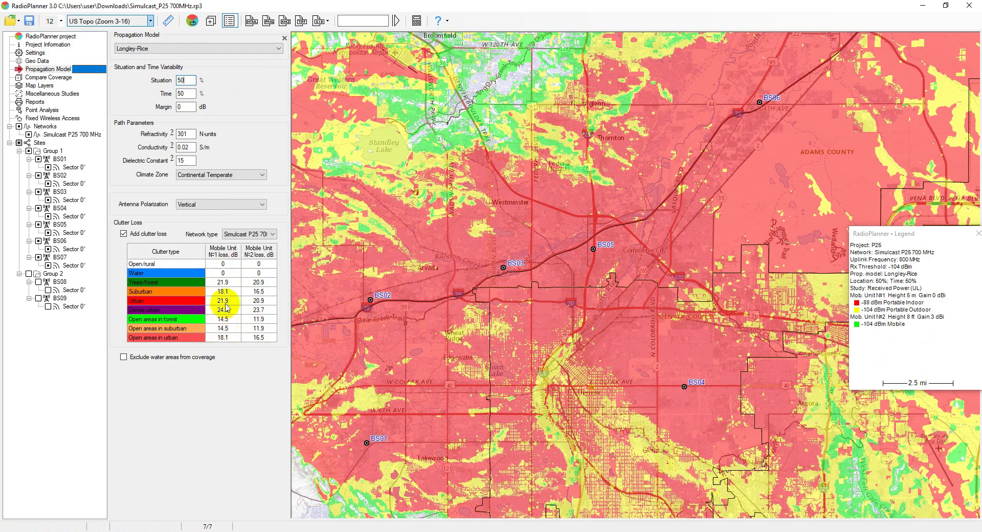
Step: Review Geo Data clutter heights from Open/rural to suburban open areas, then select the Simulcast P25 700 MHz network
left_click(45, 61)
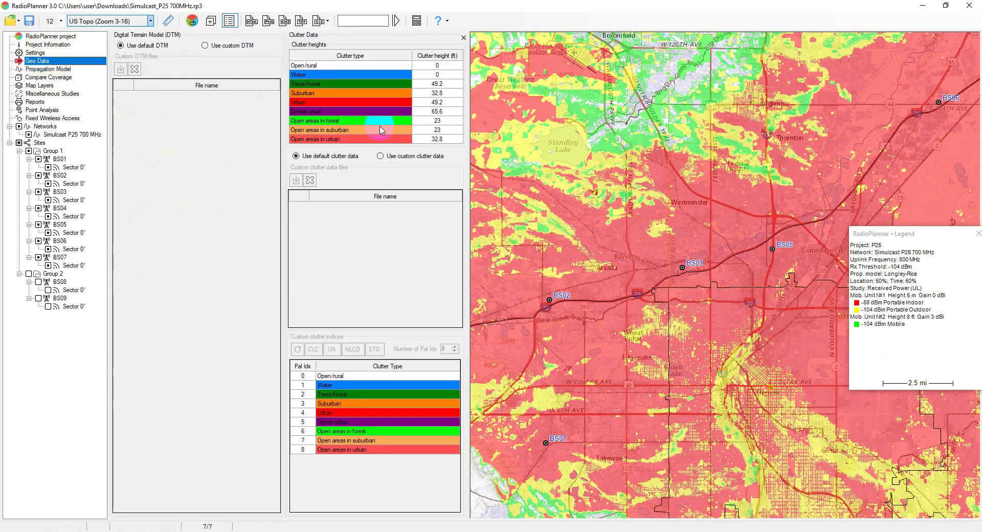
left_click(445, 67)
left_click_drag(445, 67, 439, 132)
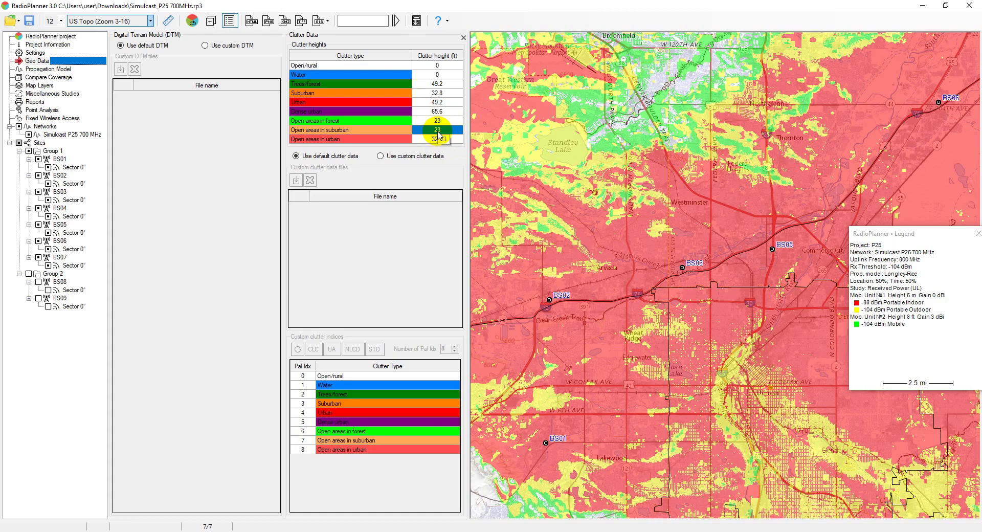
left_click(66, 136)
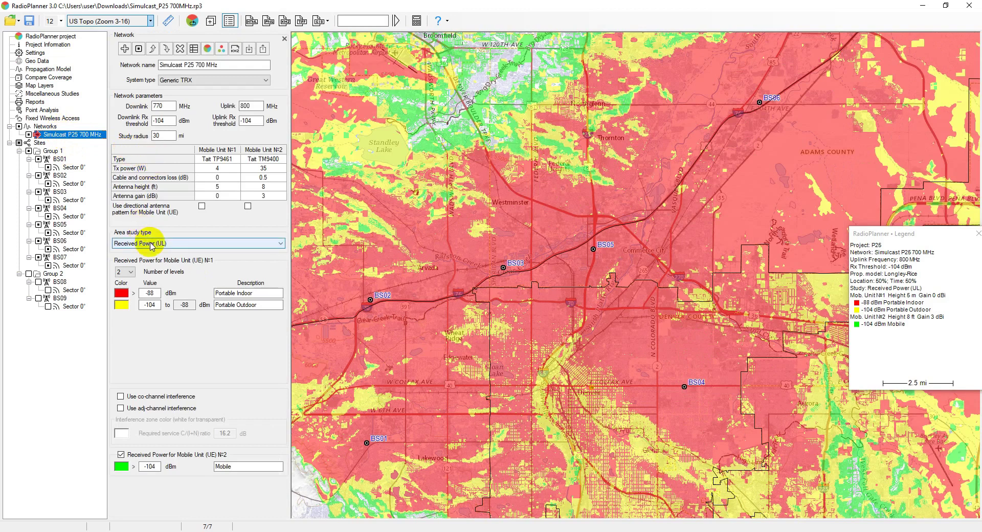
left_click(184, 244)
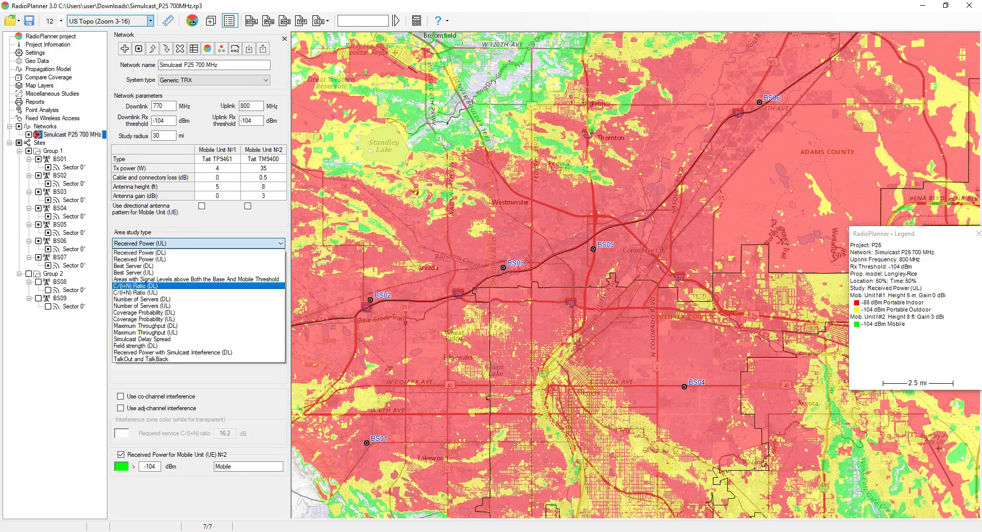
key("Escape")
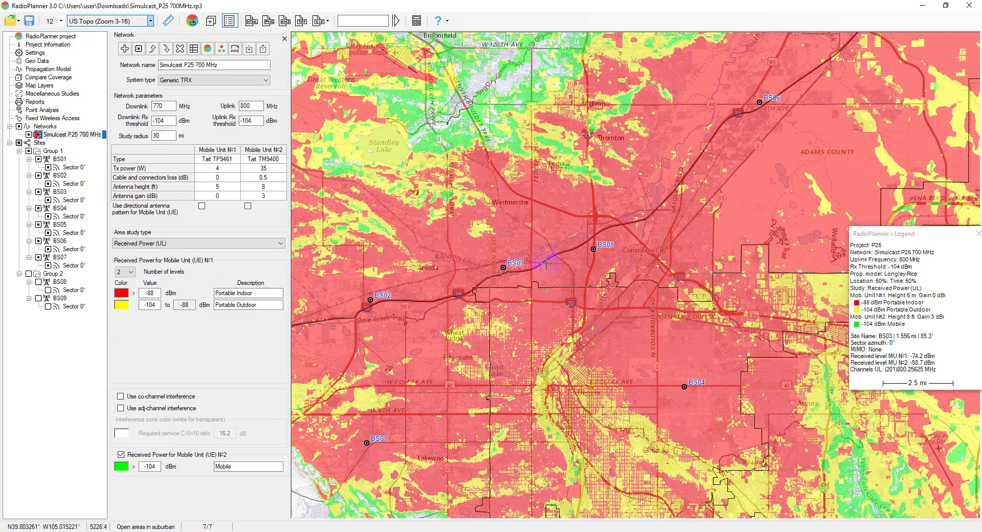
left_click_drag(547, 264, 594, 263)
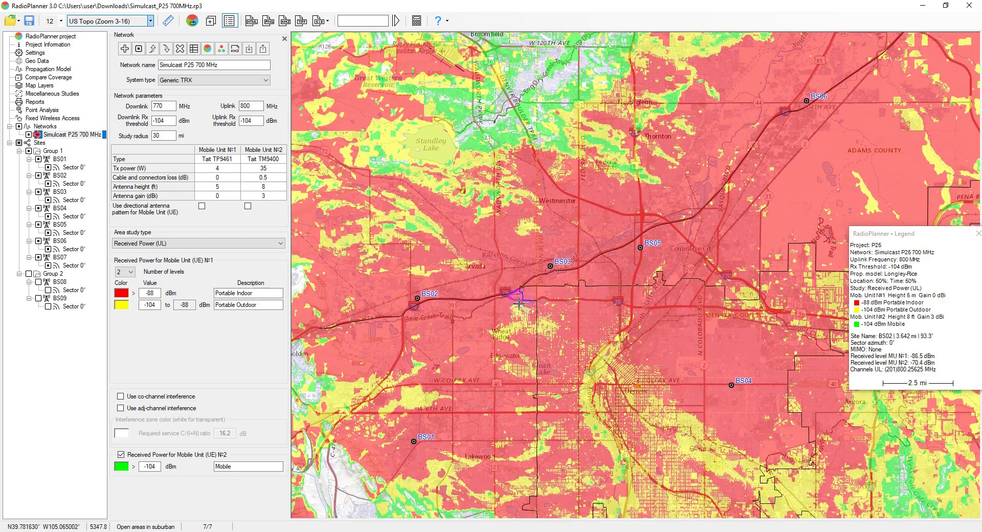
left_click_drag(515, 298, 534, 277)
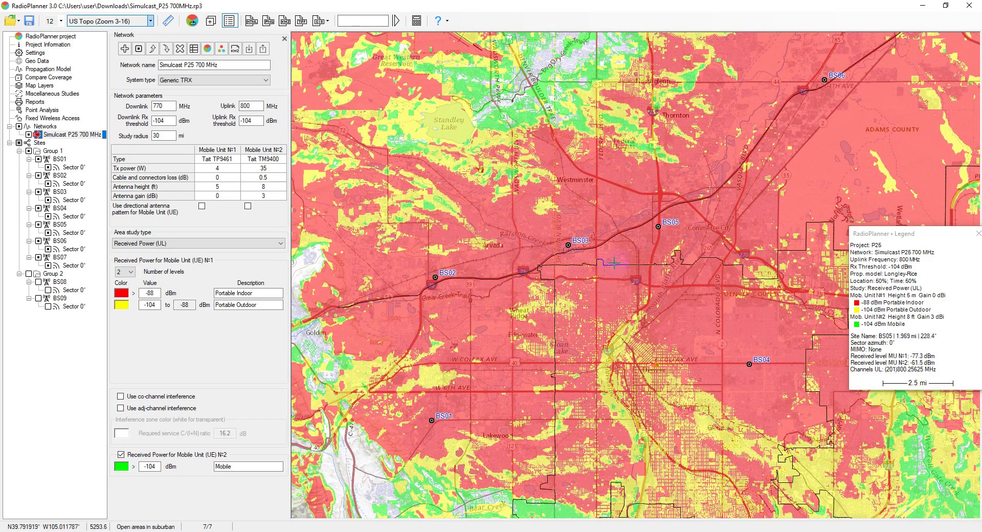
left_click_drag(614, 259, 580, 286)
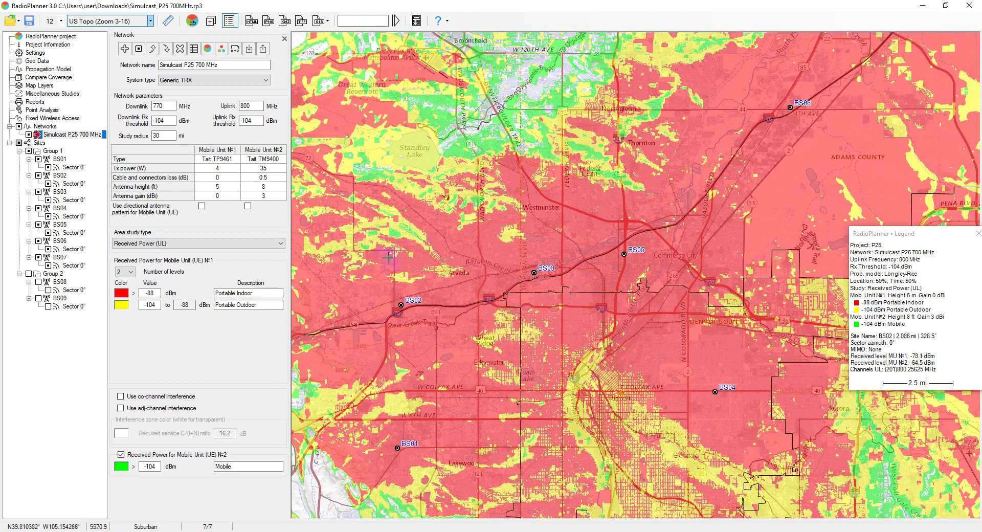
left_click(126, 274)
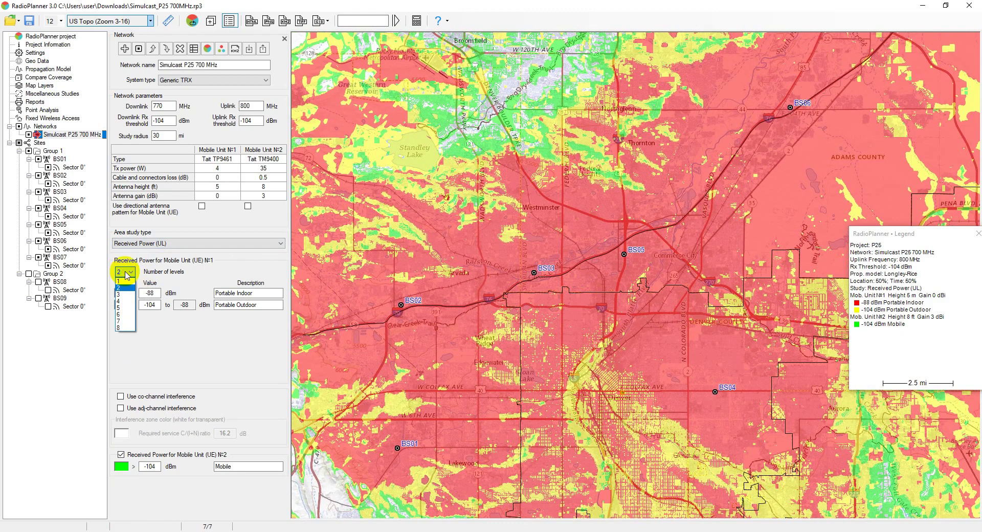
left_click(126, 274)
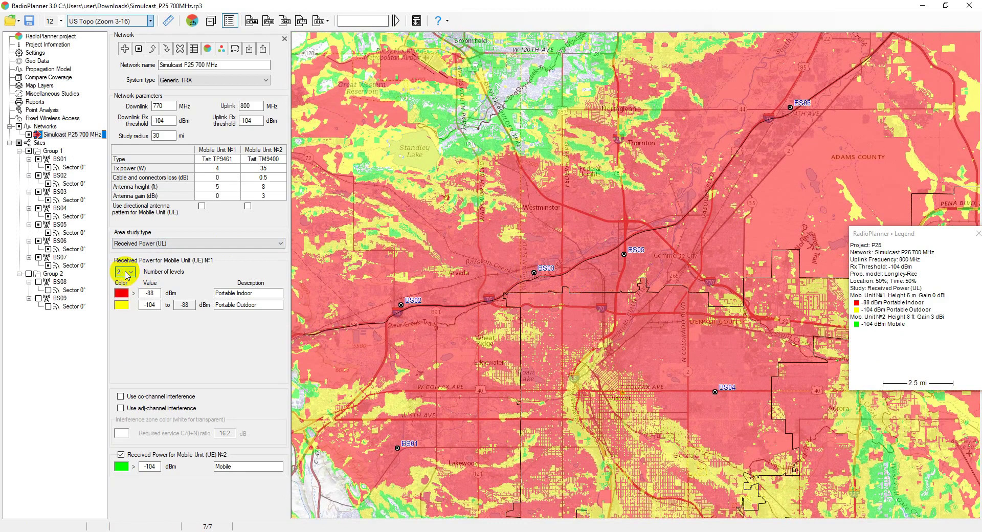
left_click_drag(500, 269, 494, 244)
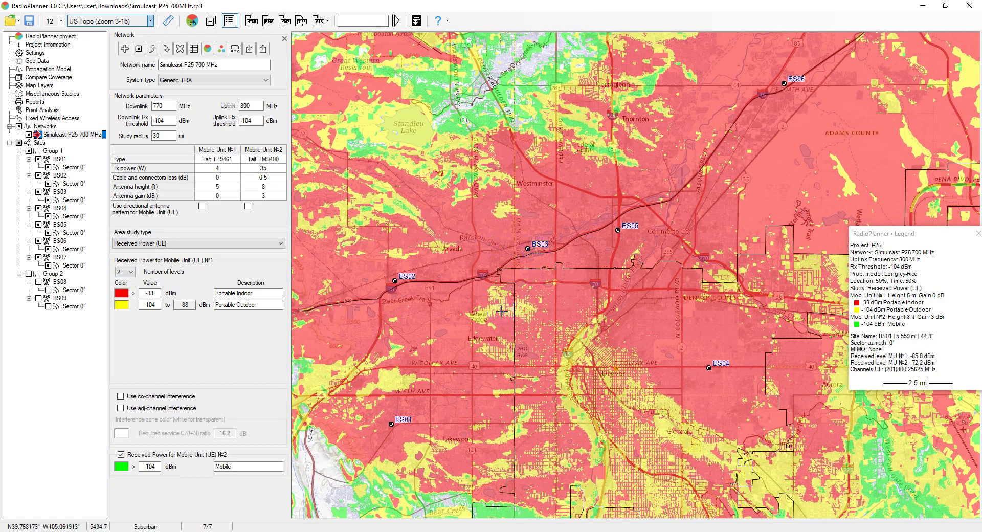
Step: Try the co-channel and adjacent-channel interference options, leaving both off
mouse_move(526, 291)
left_mouse_down()
mouse_move(568, 295)
mouse_move(534, 279)
left_mouse_up()
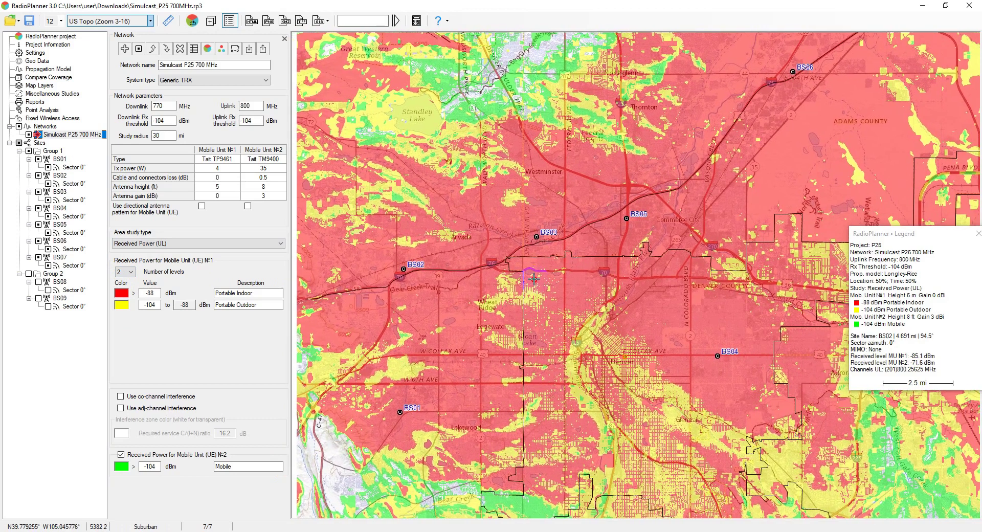
left_click(179, 398)
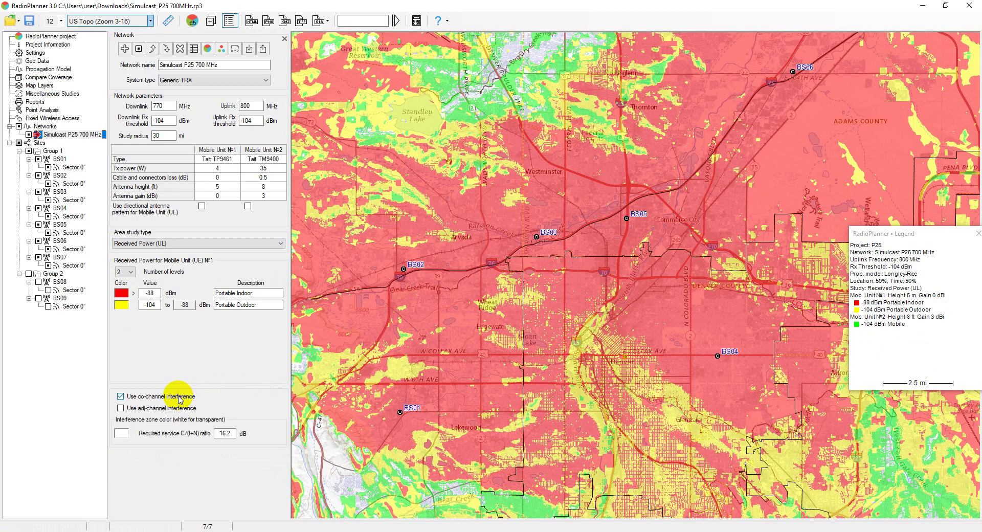
left_click(179, 398)
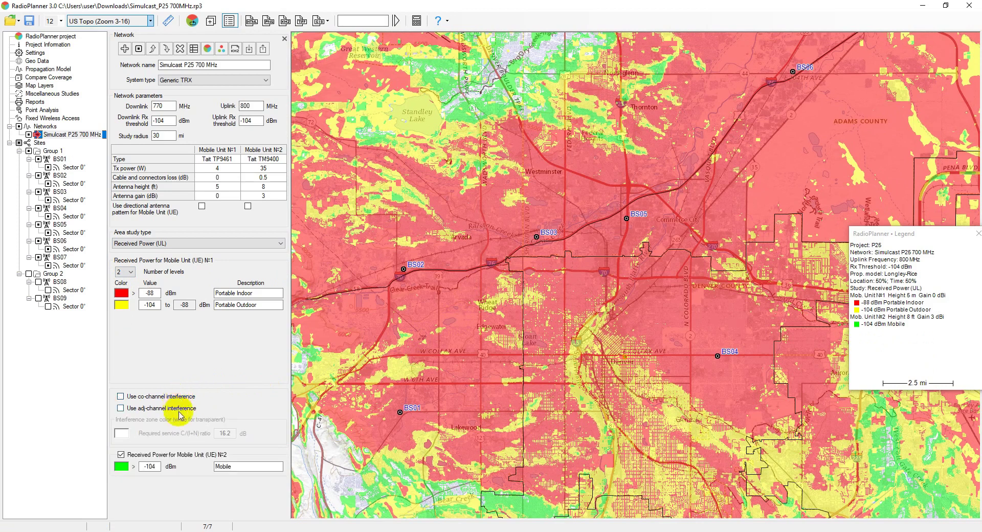
left_click(180, 410)
left_click(180, 409)
left_click(181, 409)
left_click(73, 55)
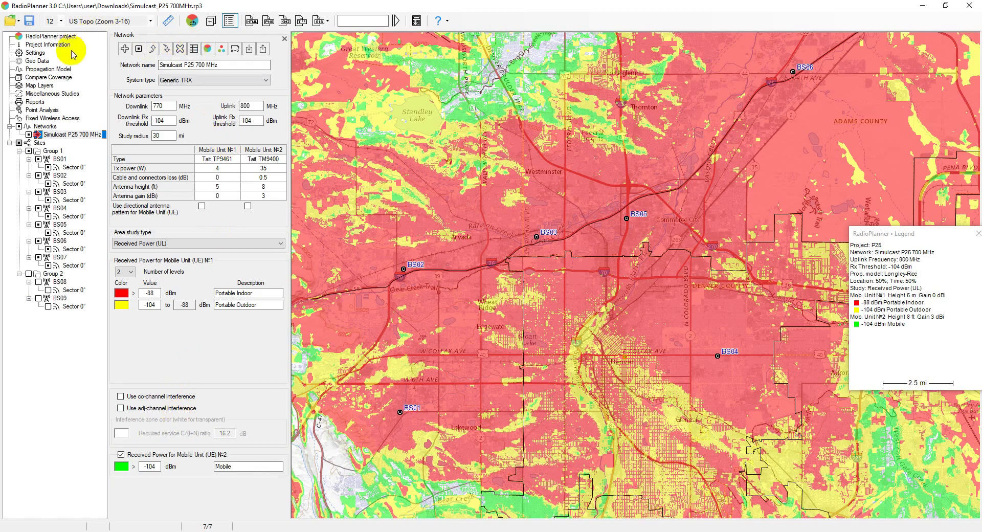
Step: Enable co-channel interference and pan the coverage map across central Denver sites BS02–BS05
left_click_drag(423, 225, 432, 251)
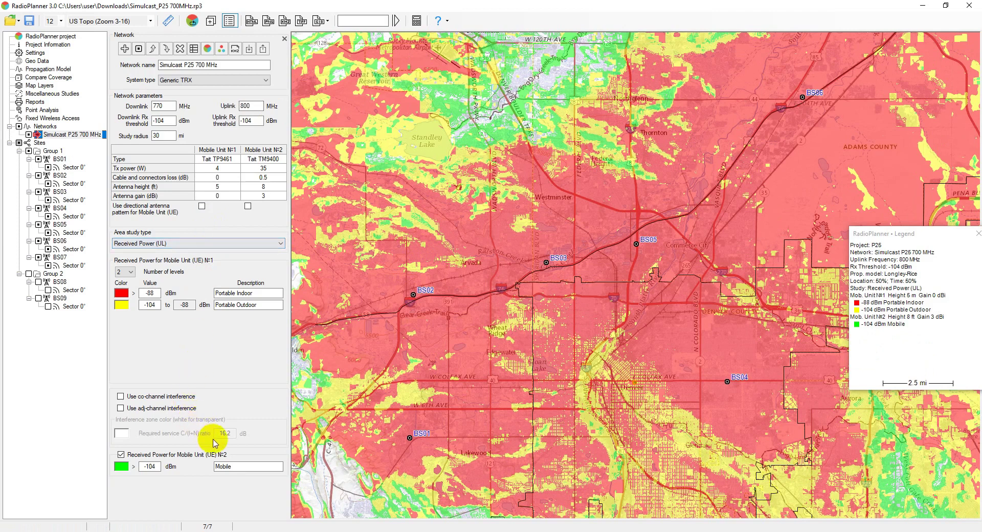
left_click(177, 395)
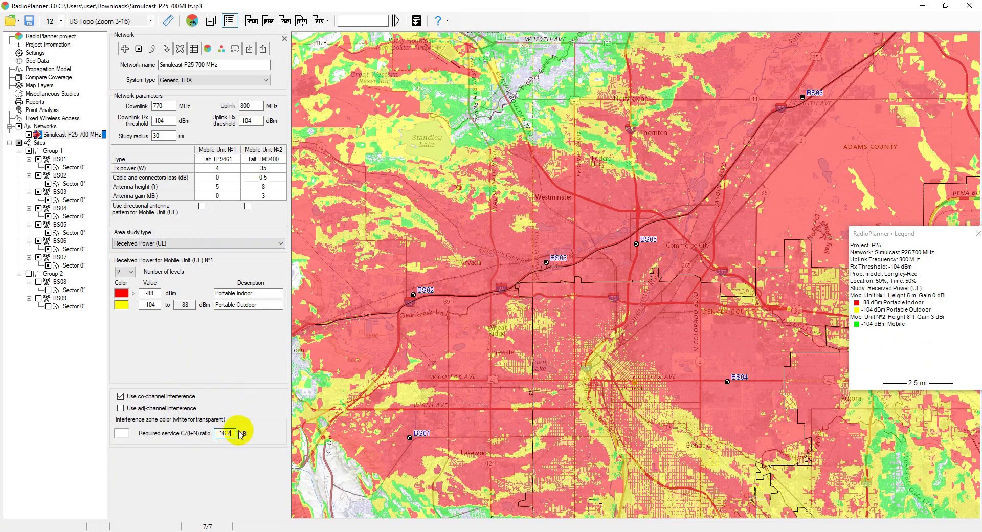
left_click_drag(462, 321, 527, 353)
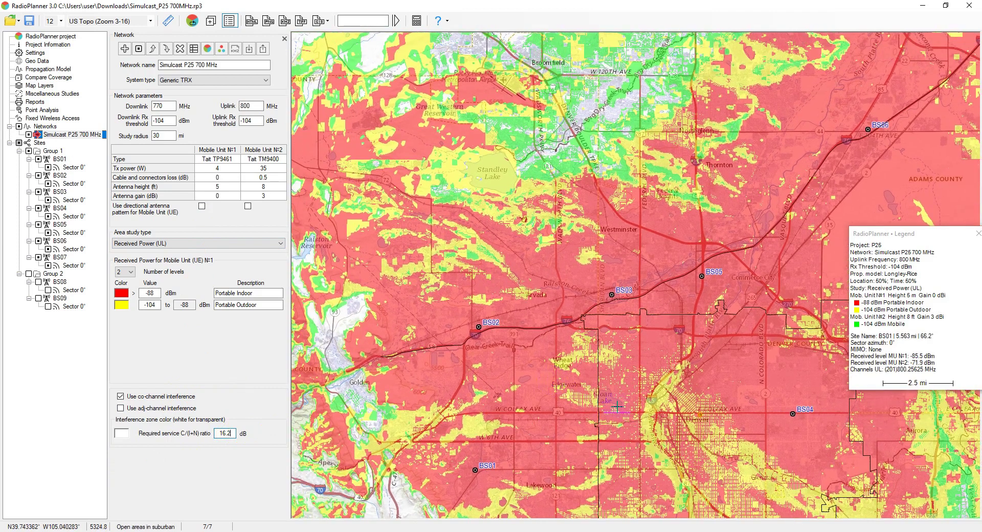
left_click_drag(593, 381, 553, 357)
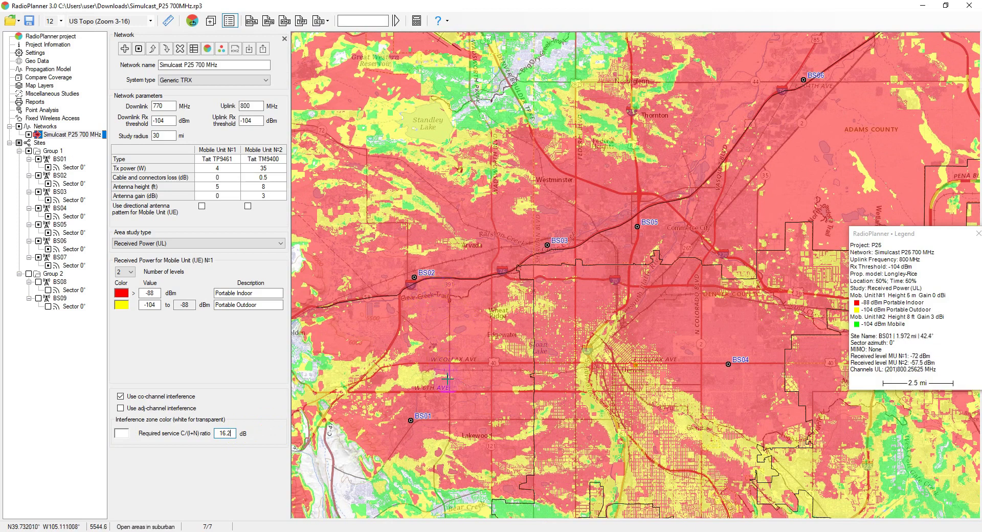
left_click_drag(447, 381, 449, 361)
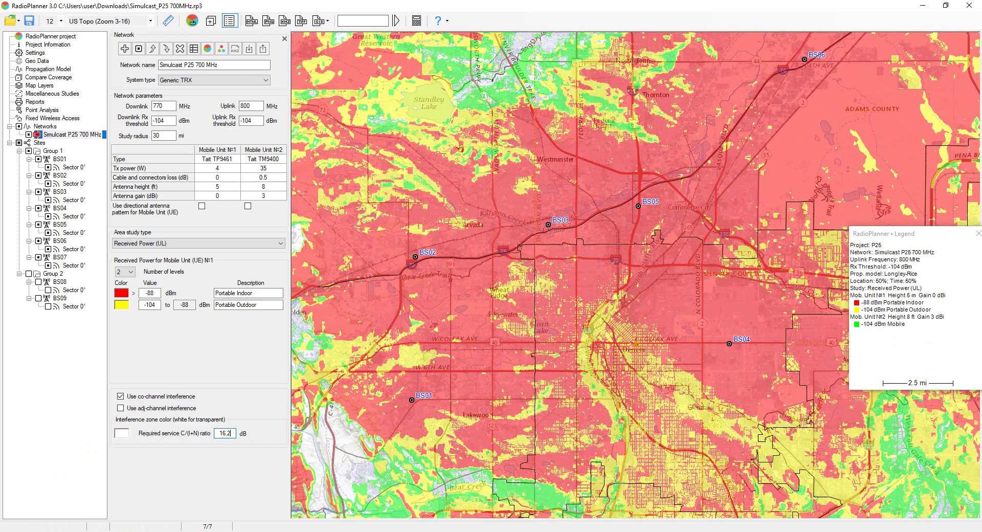
Step: Switch the area study to Best Server (DL), calculate it, and pan and zoom out to review
left_click(239, 243)
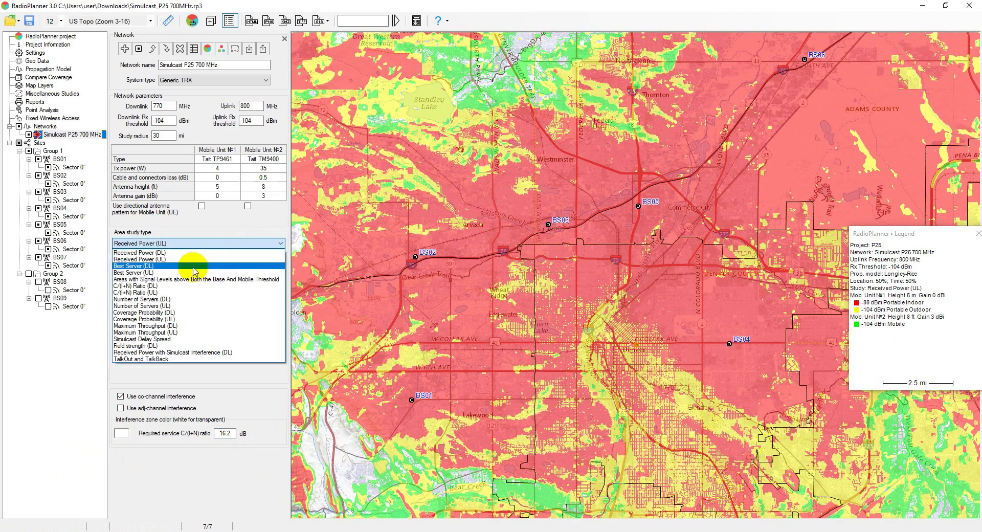
left_click(193, 266)
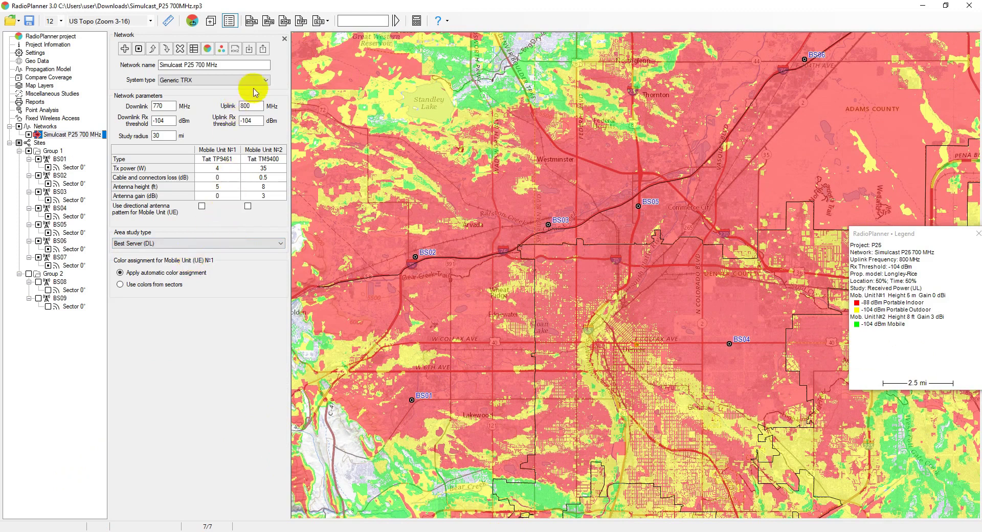
left_click(207, 49)
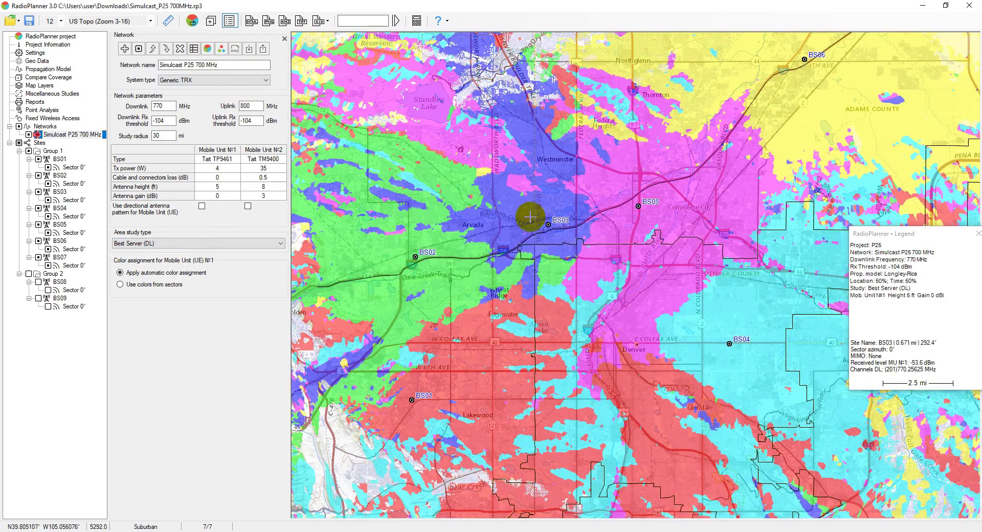
left_click_drag(523, 251, 523, 288)
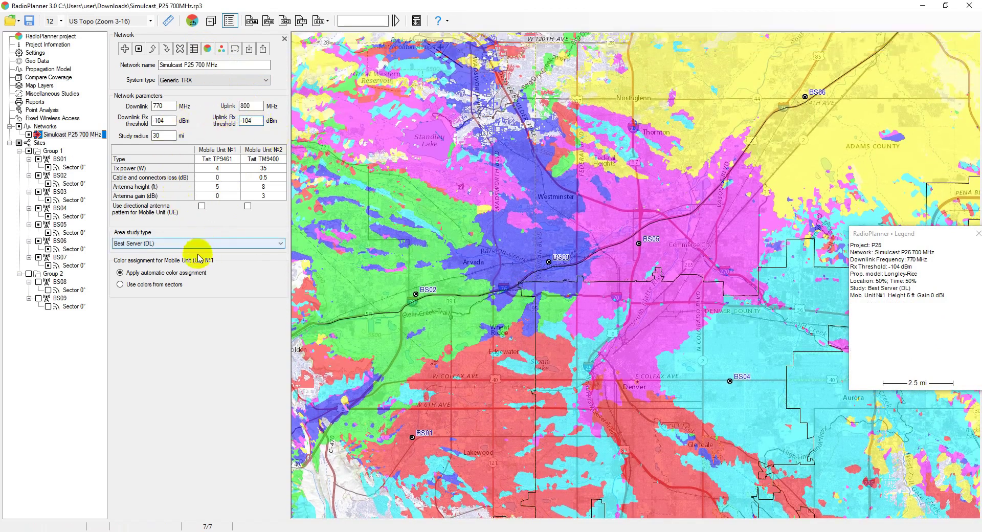
left_click_drag(633, 302, 586, 279)
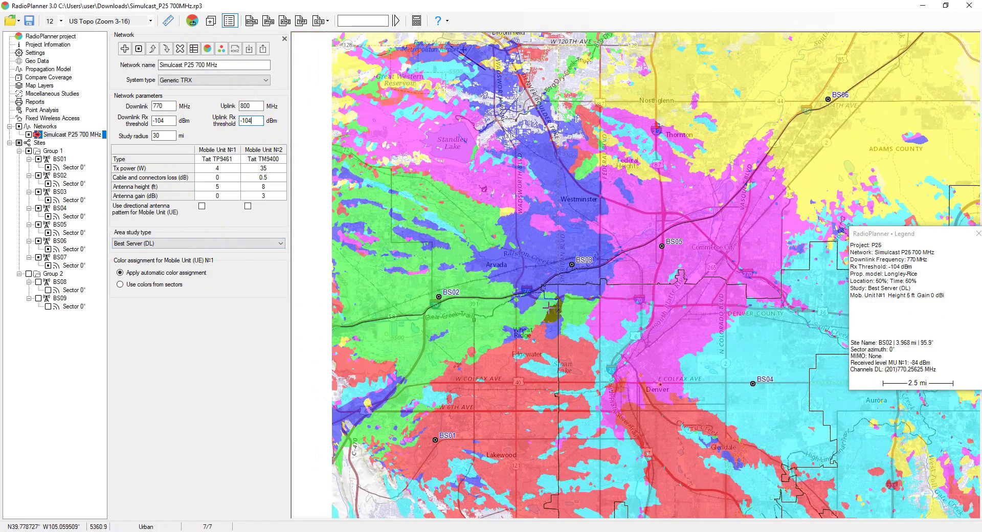
scroll(555, 315, "down", 2)
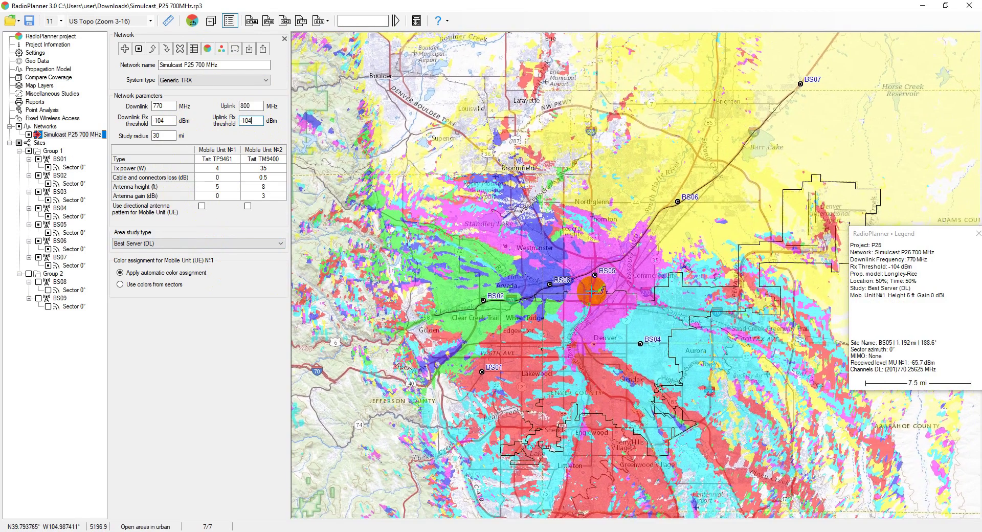
Step: Calculate the 'Areas above Both the Base and Mobile Thresholds' study and inspect it around BS03
left_click(257, 244)
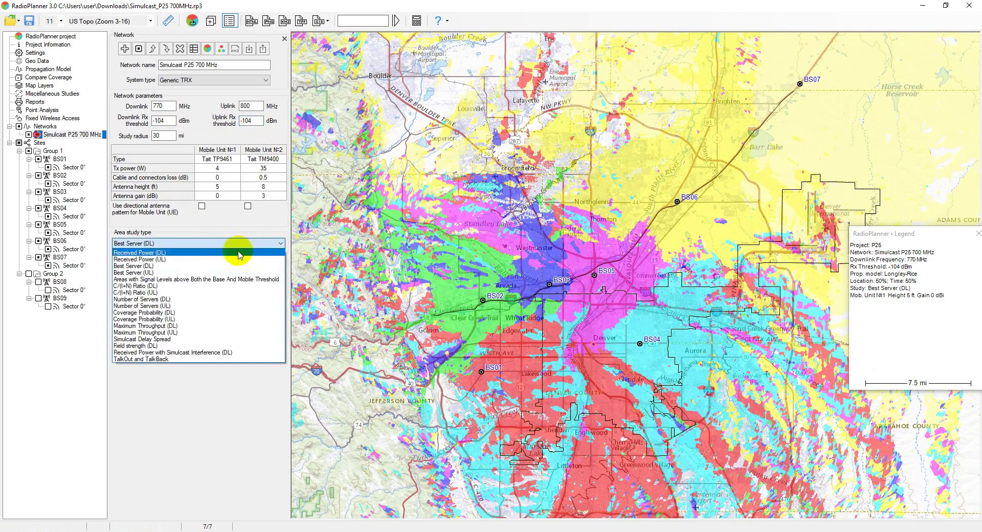
left_click(187, 280)
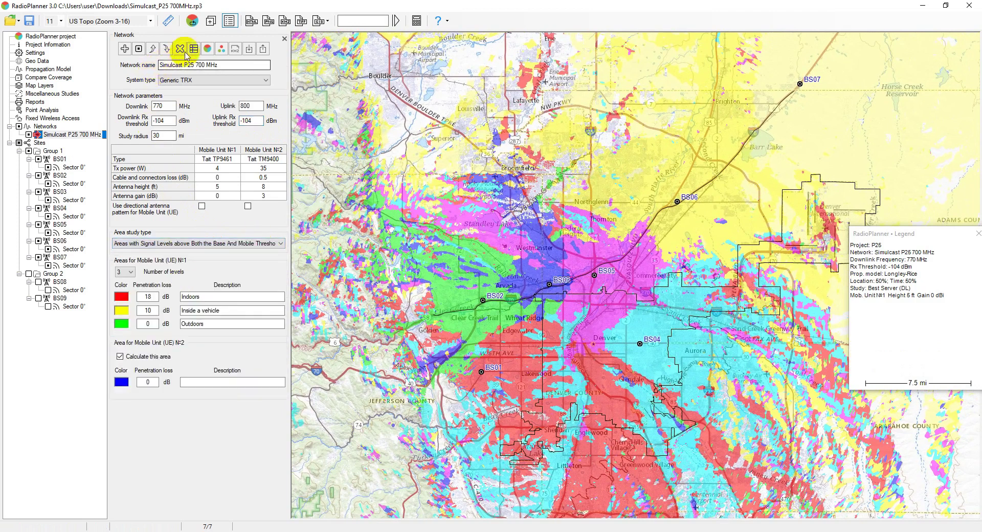
left_click(207, 48)
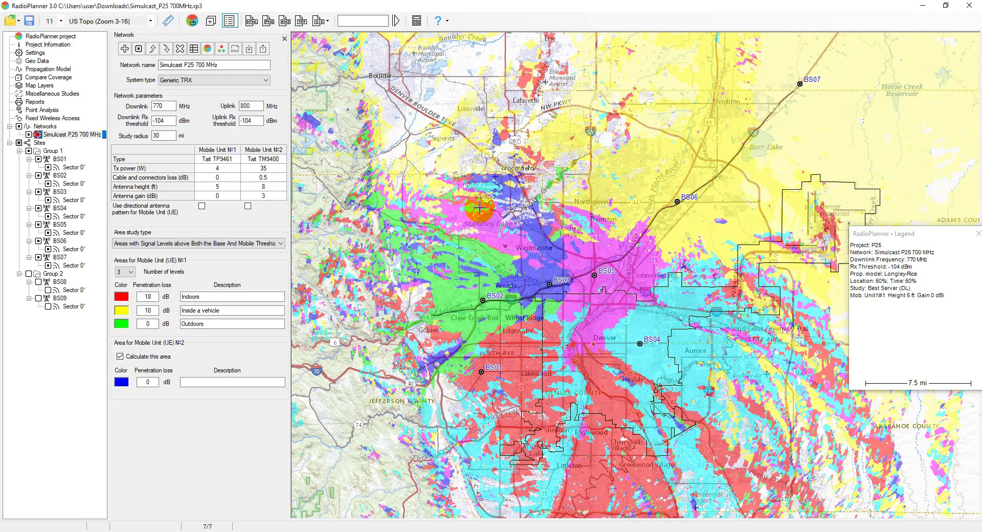
scroll(537, 302, "up", 1)
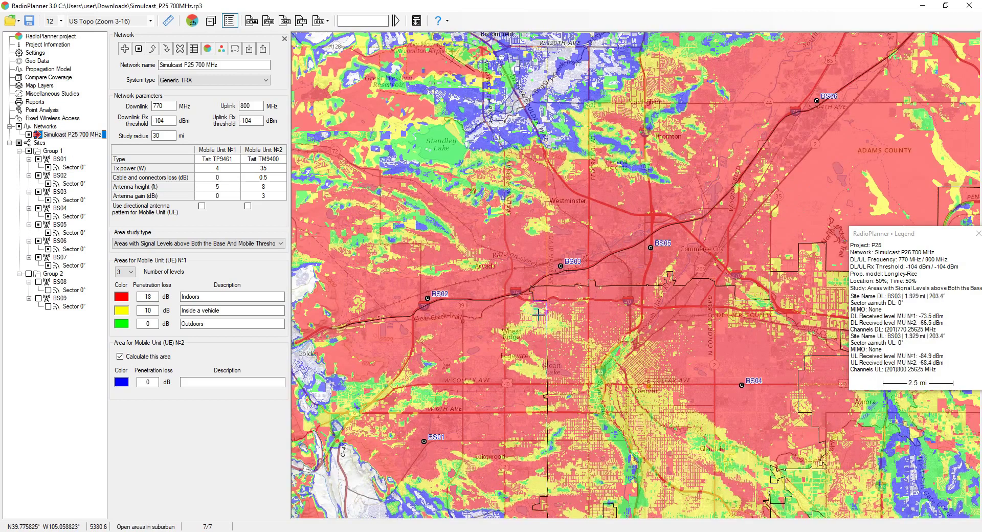
mouse_move(590, 321)
left_mouse_down()
mouse_move(586, 290)
mouse_move(589, 320)
left_mouse_up()
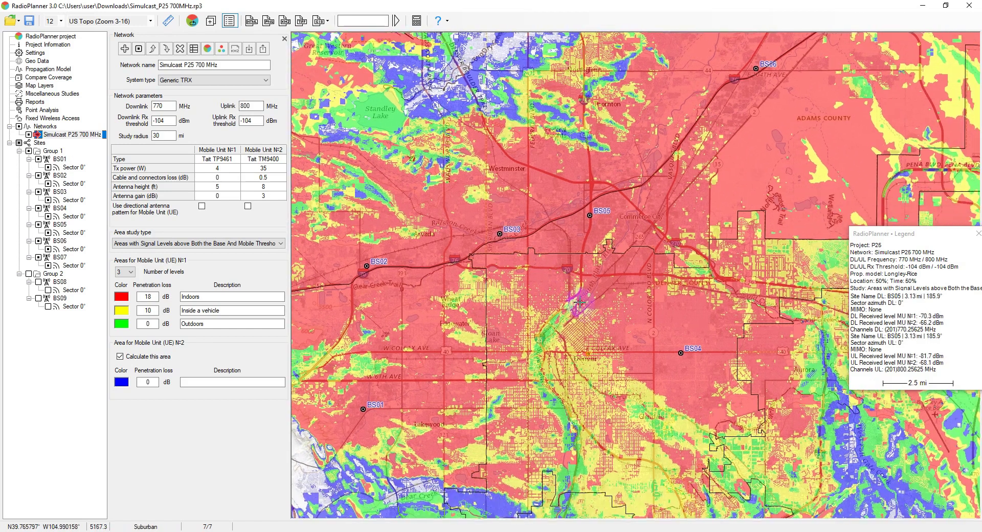
left_click_drag(589, 320, 571, 272)
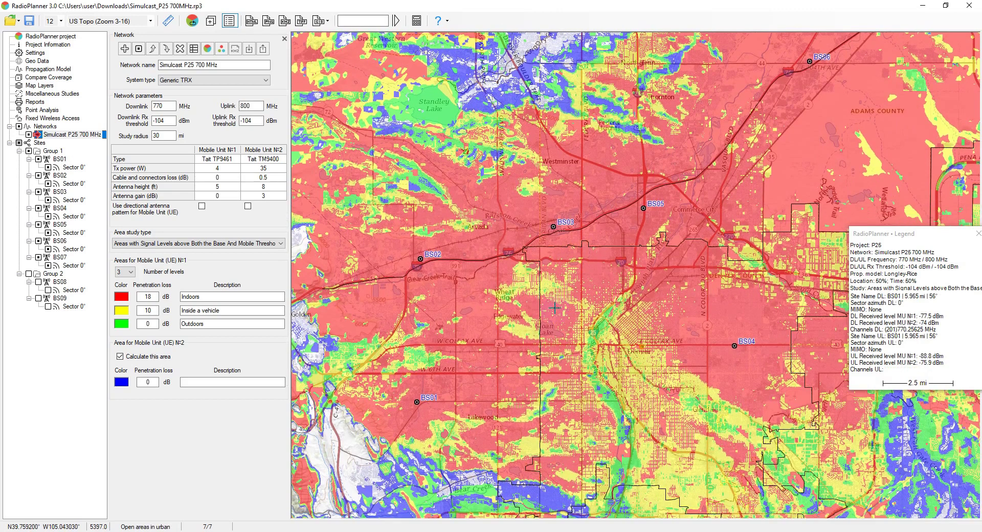
left_click(194, 243)
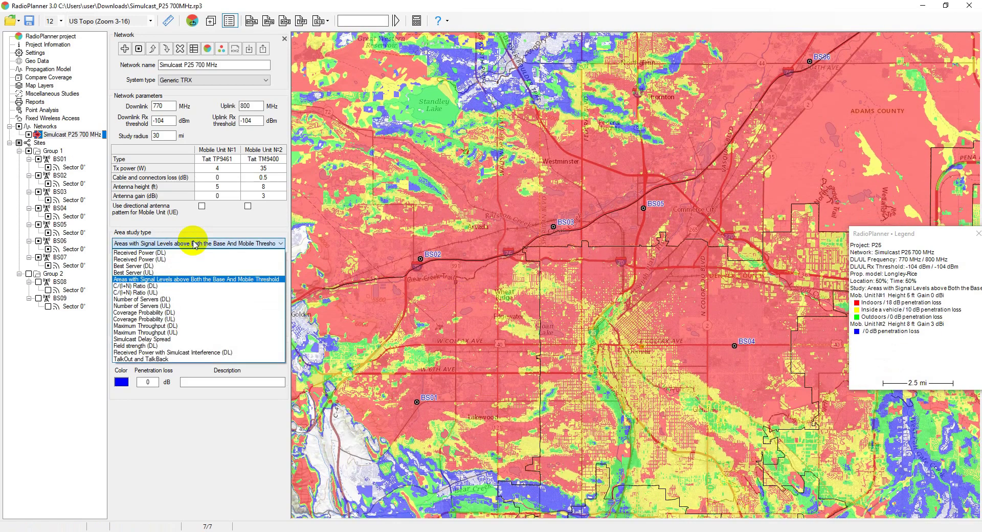
Step: Select and calculate the C/(I+N) Ratio (DL) study, then zoom out and pan the interference map
left_click(156, 286)
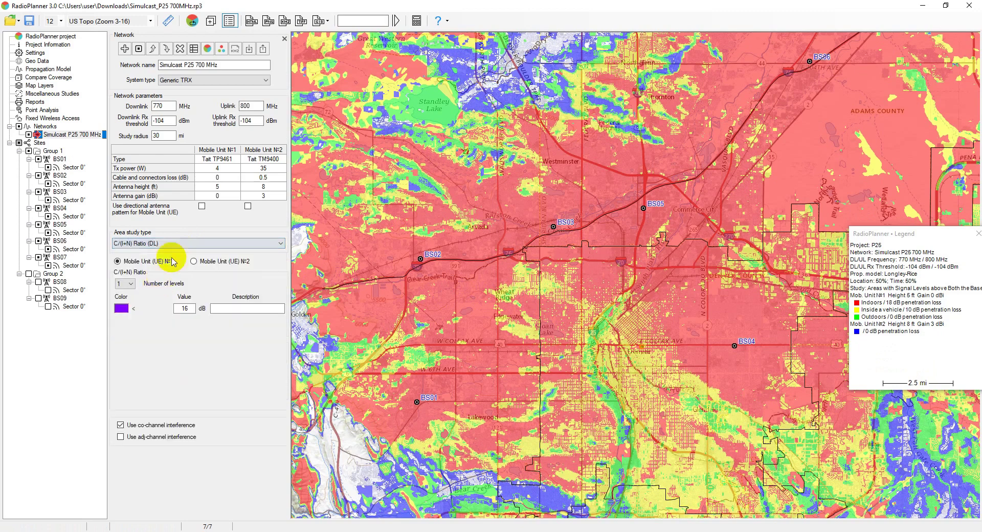
left_click(208, 49)
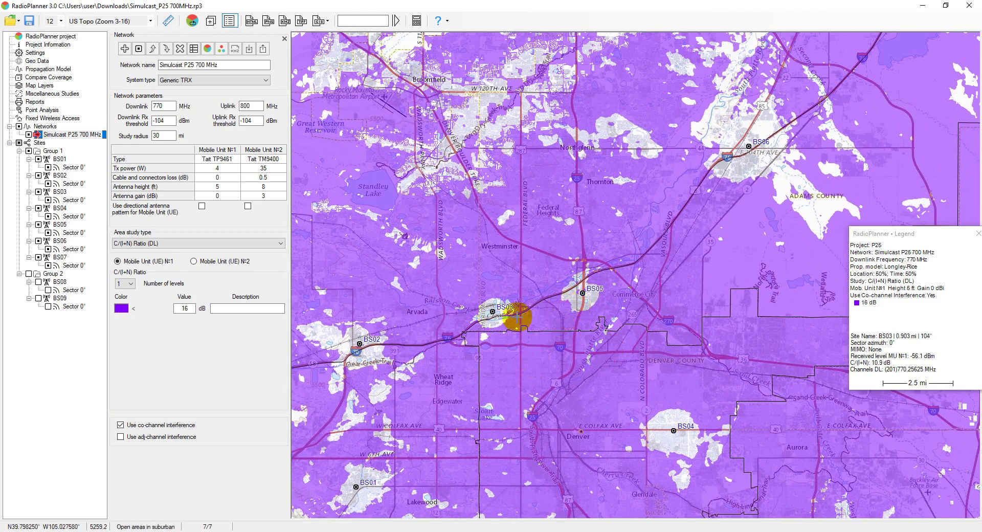
left_click_drag(538, 333, 506, 336)
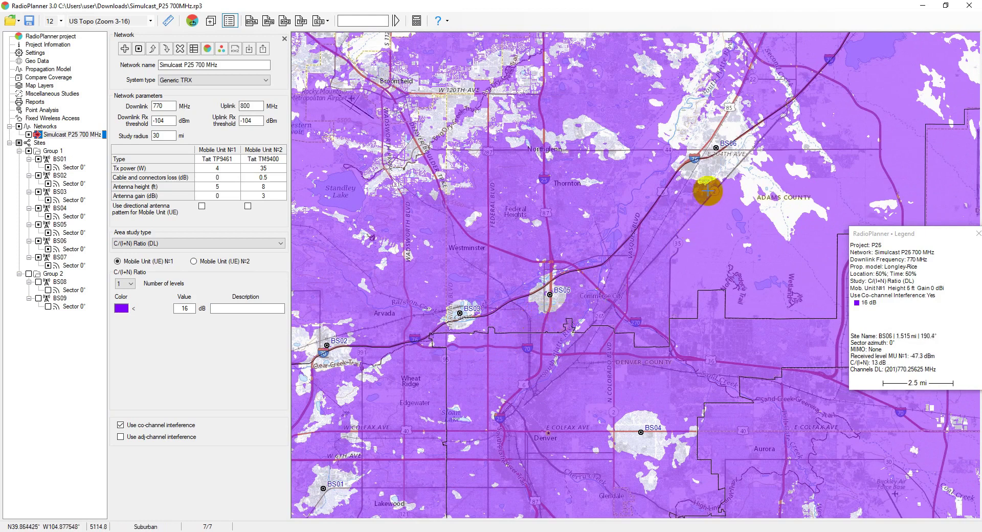
scroll(652, 243, "down", 2)
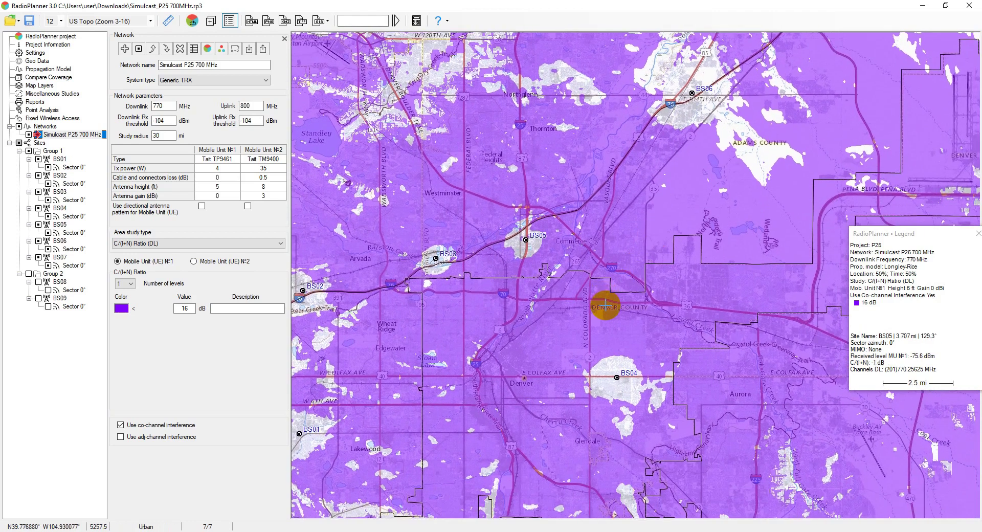
scroll(605, 306, "down", 2)
left_click_drag(588, 335, 584, 322)
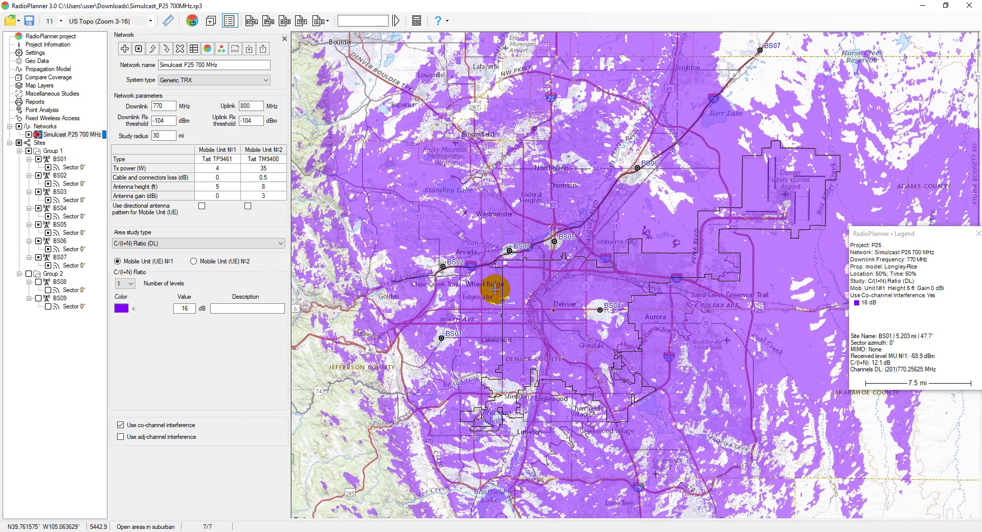
left_click_drag(493, 287, 486, 272)
left_click(194, 49)
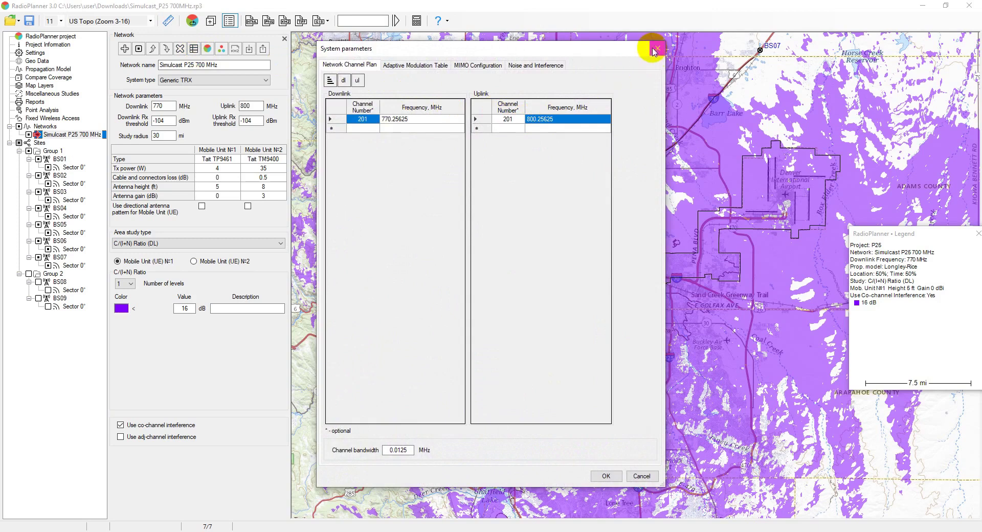
left_click(658, 48)
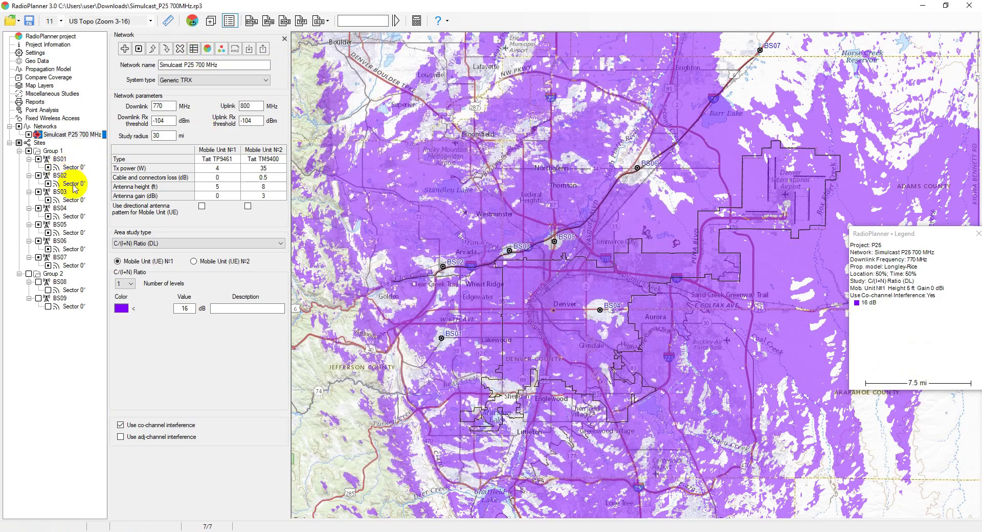
left_click(72, 184)
left_click(208, 50)
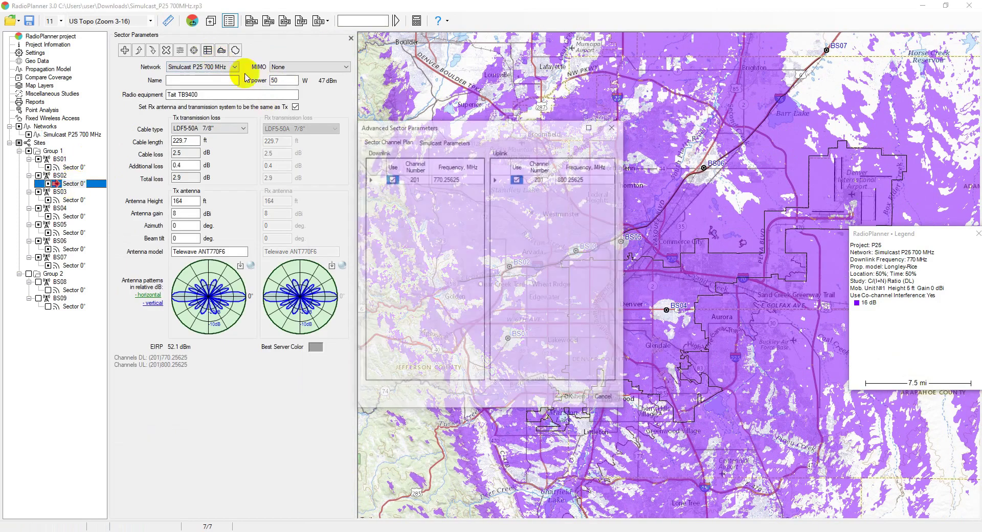
left_click(614, 128)
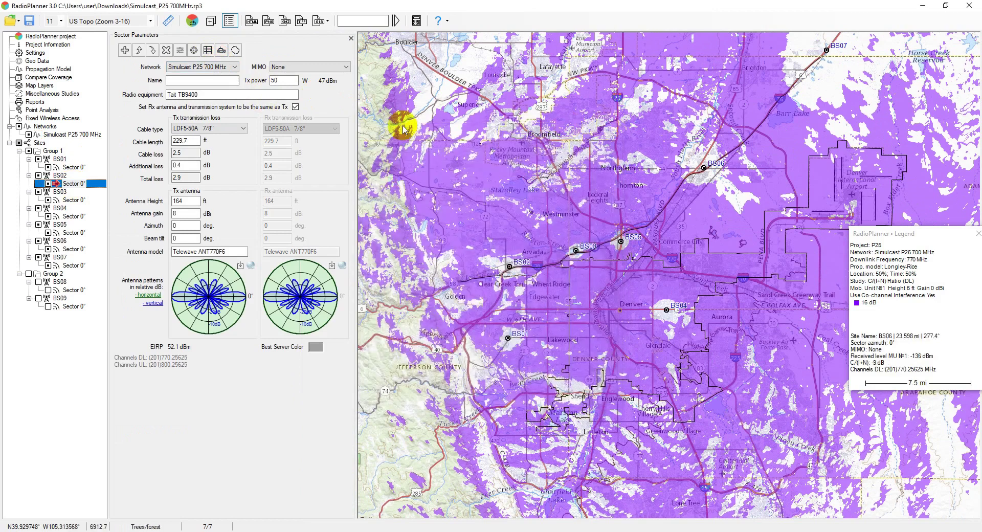
left_click(69, 135)
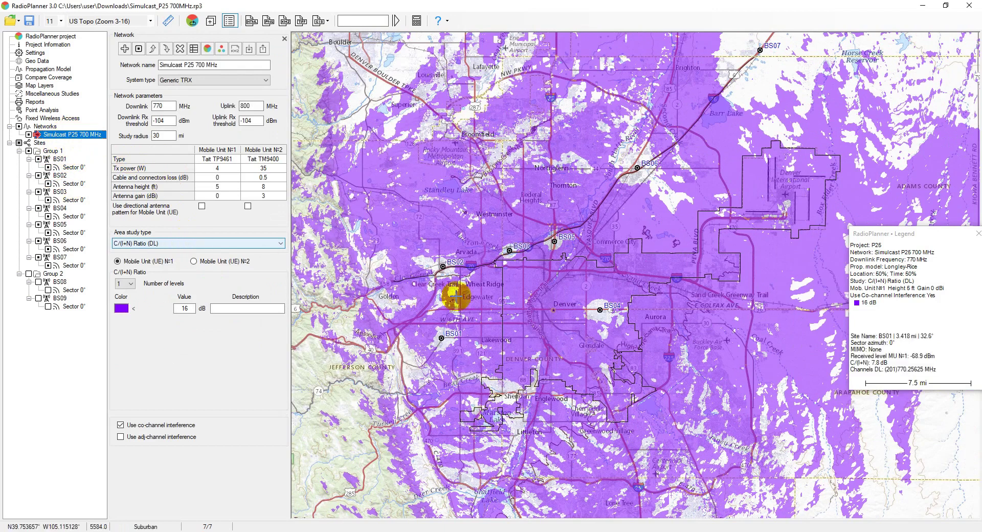
left_click_drag(456, 296, 479, 277)
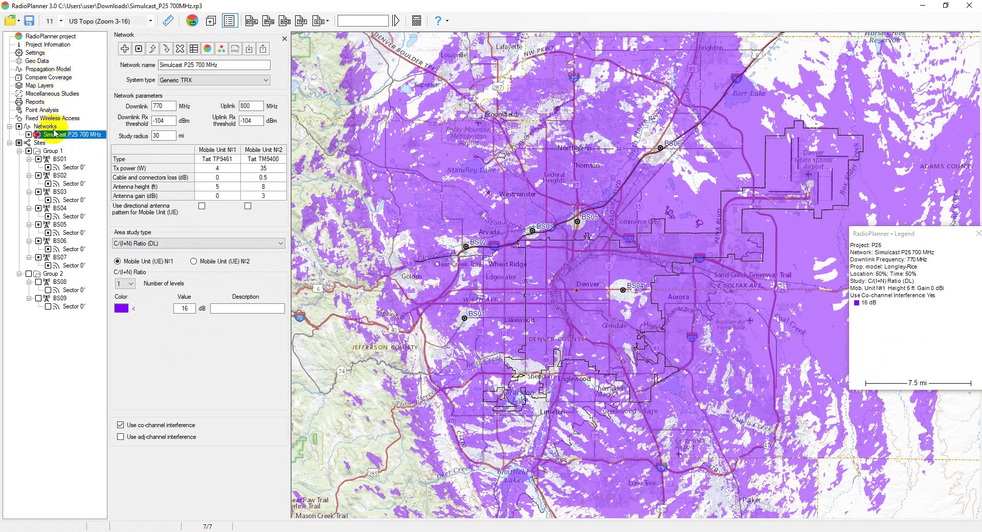
left_click(193, 49)
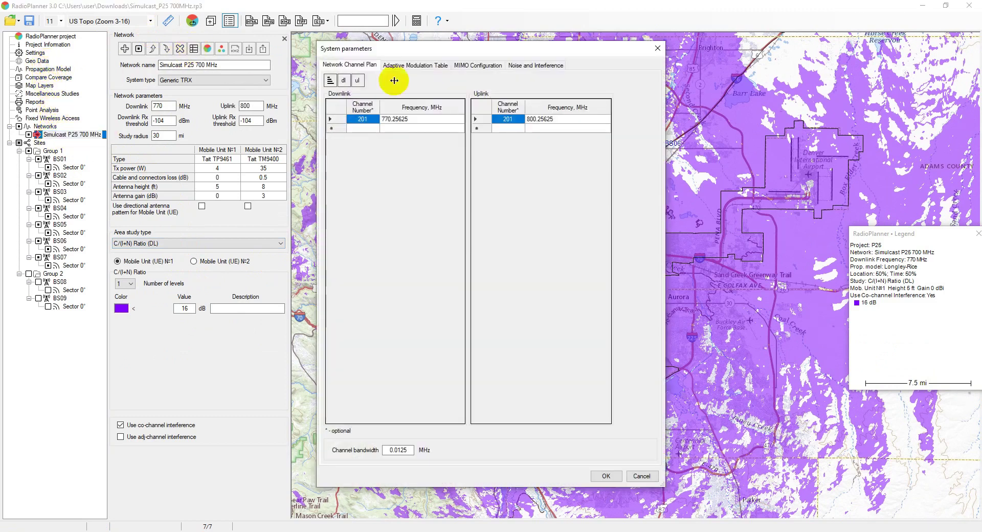
left_click(532, 65)
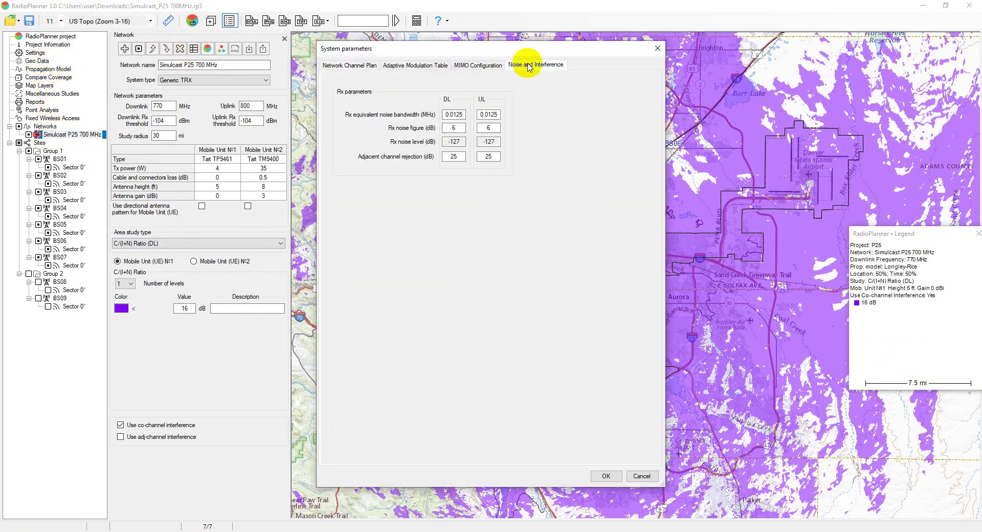
left_click(658, 48)
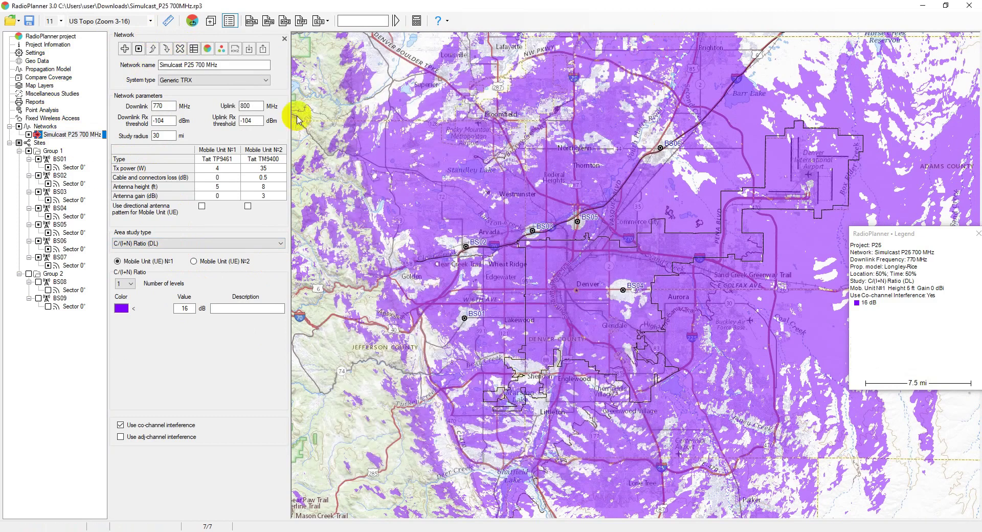
Step: Calculate a Number of Servers (DL) study shading areas served by 1, 2 or 3+ base stations
left_click(176, 244)
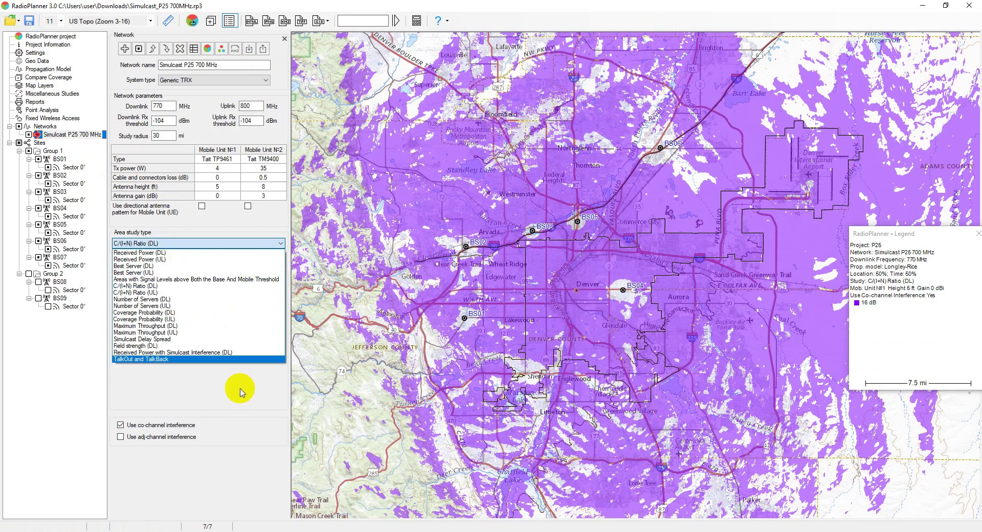
left_click(187, 300)
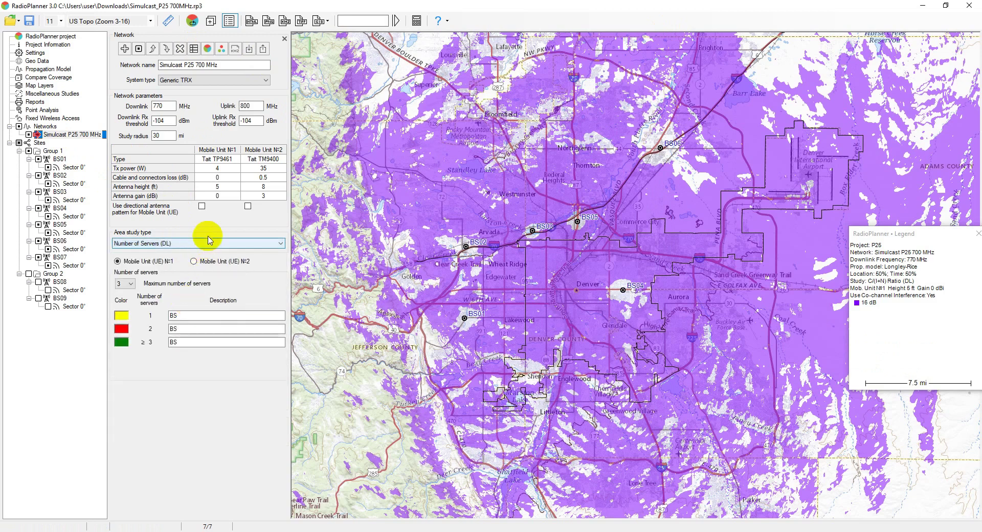
left_click(207, 49)
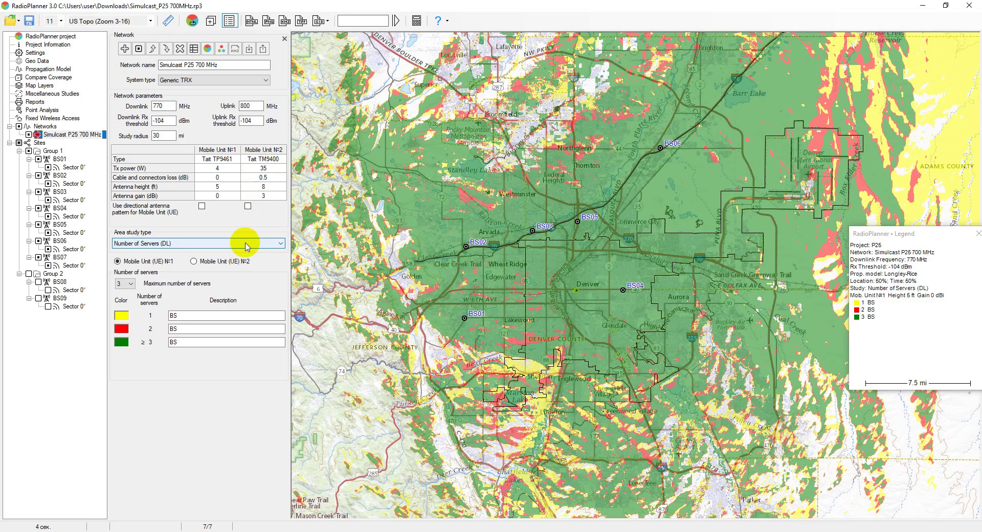
Step: Reopen the area study type list and jump to its last entries
left_click(246, 245)
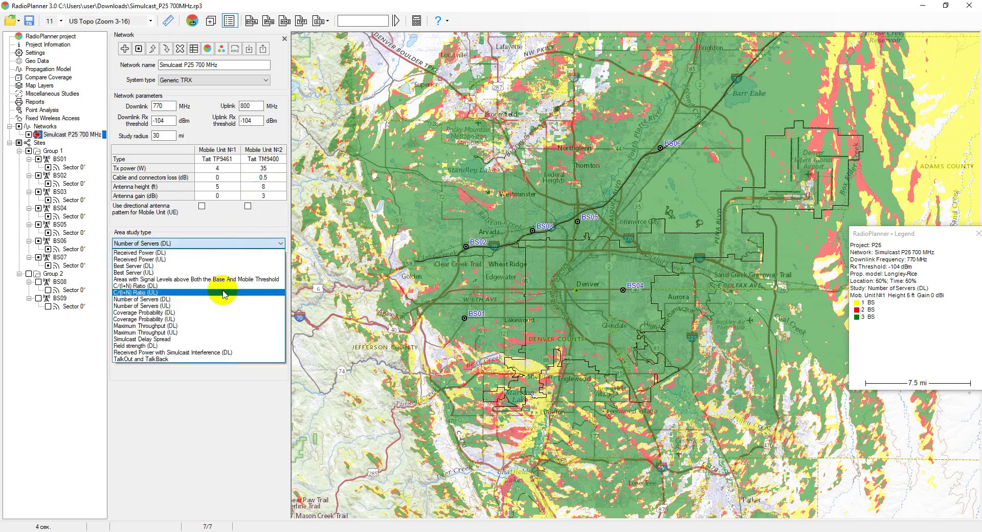
key("End")
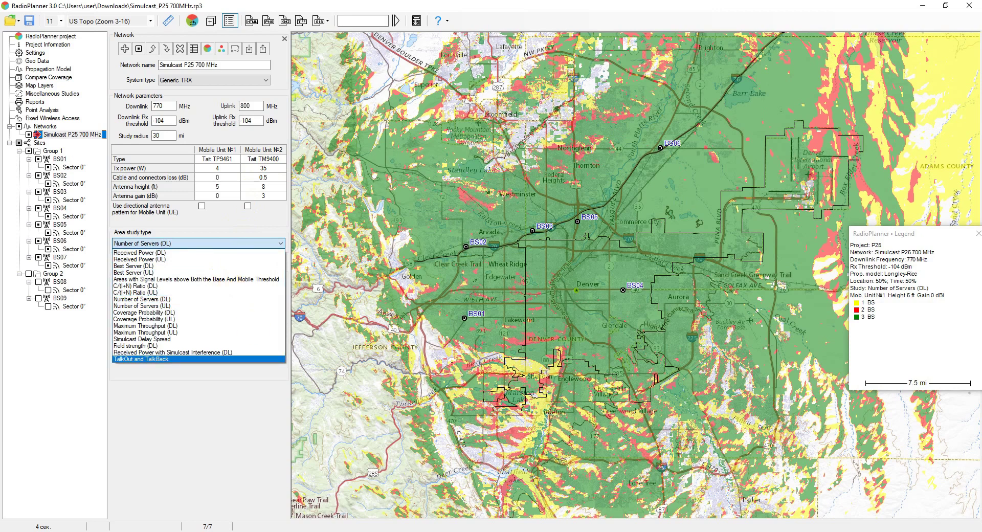
left_click(241, 245)
left_click(241, 244)
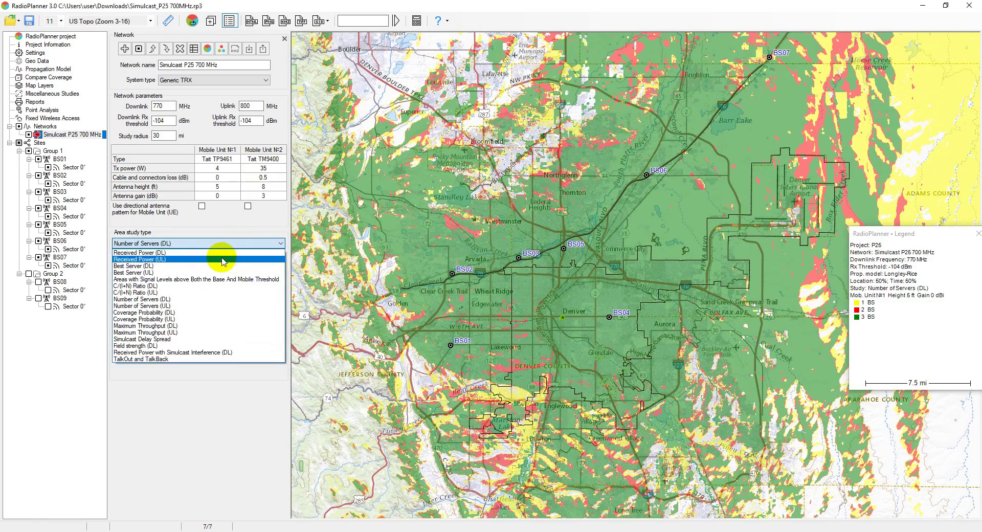
Step: Calculate a Coverage Probability (DL) study and check the coverage near BS05
left_click(206, 313)
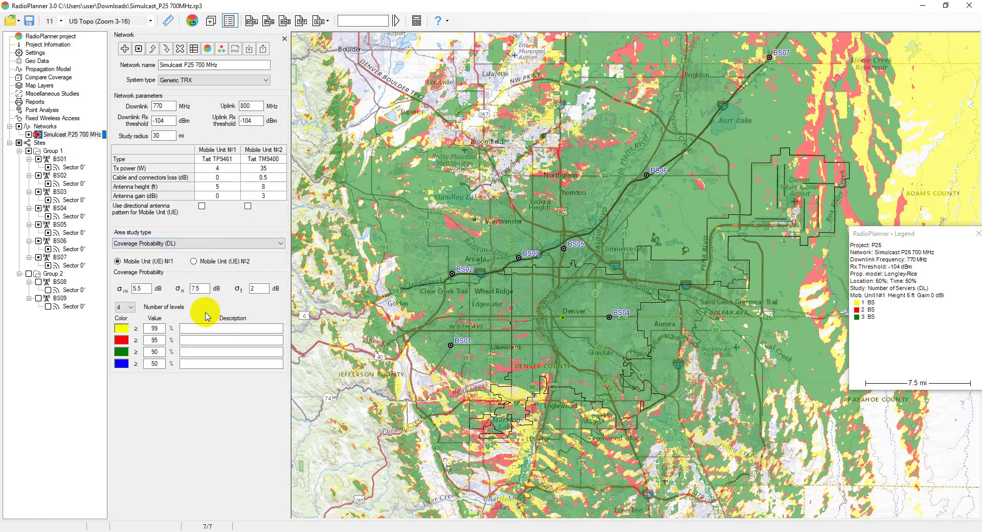
left_click(207, 49)
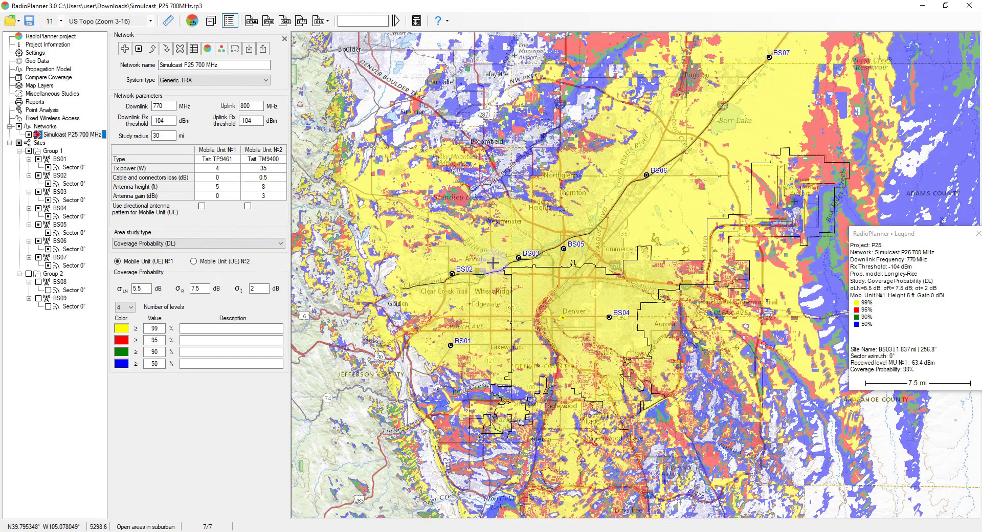
left_click_drag(562, 268, 541, 286)
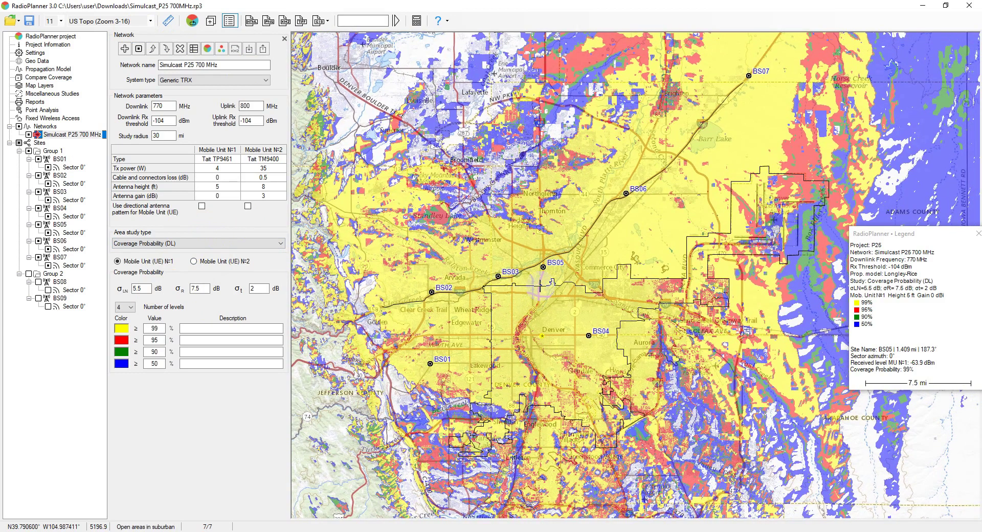
Step: Review the 99% coverage level and the σLN 5.5, σR 7.5 and σt 2 deviations
left_click(160, 329)
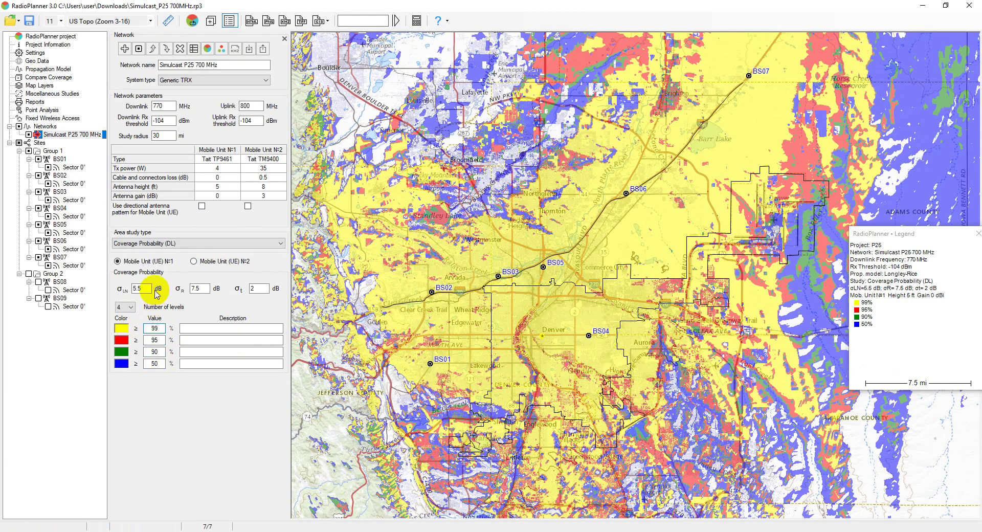
left_click(144, 287)
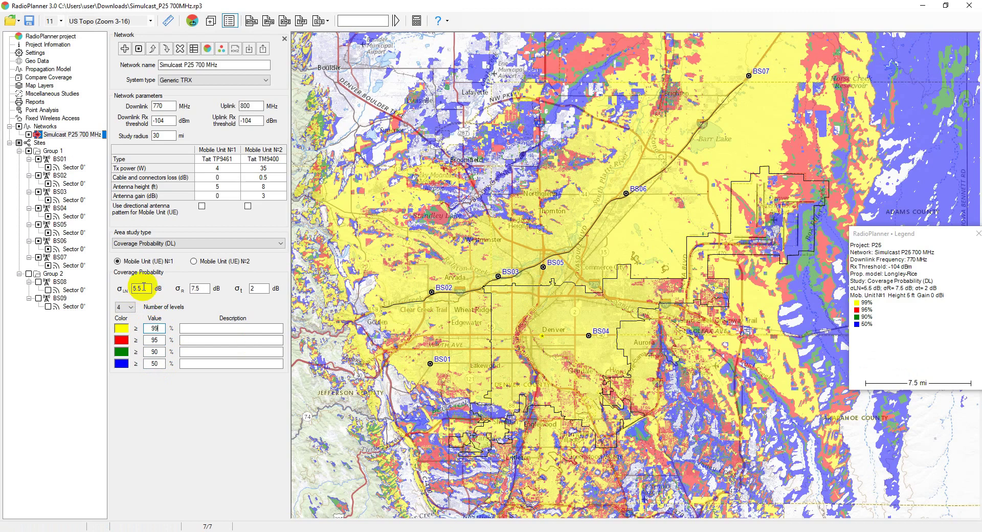
left_click(147, 290)
left_click(207, 289)
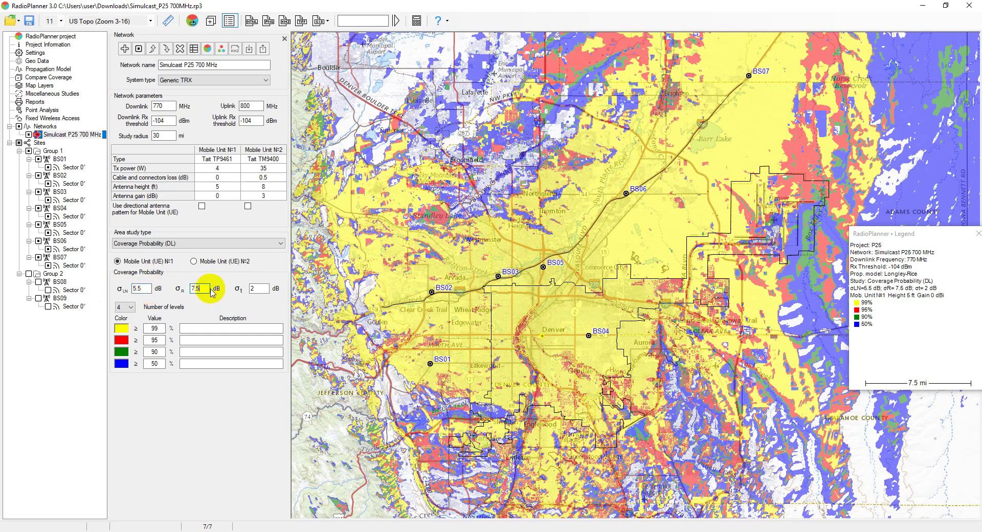
left_click(260, 289)
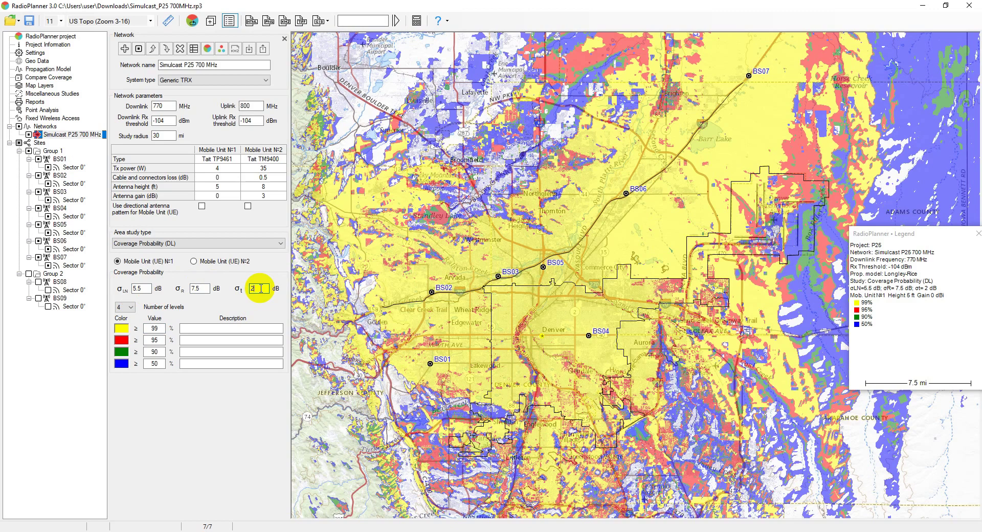
left_click(255, 243)
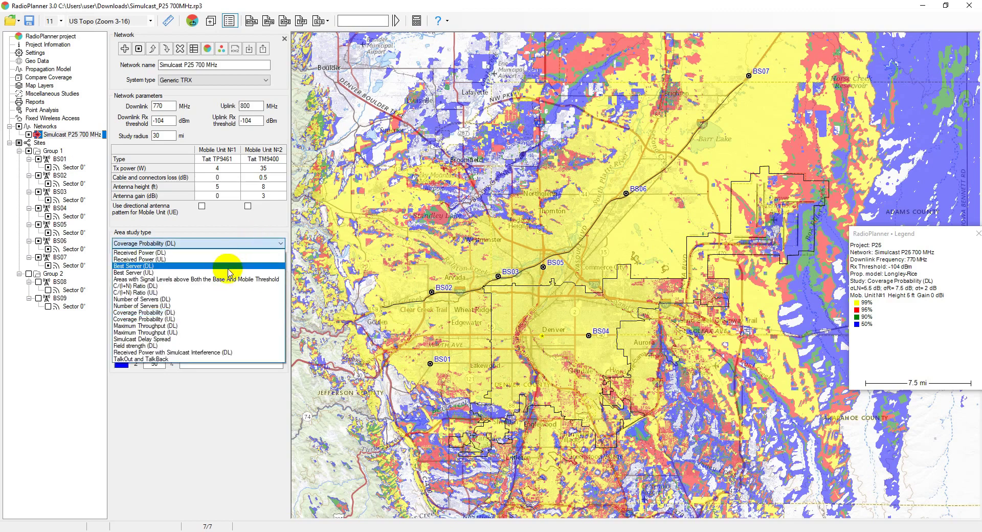
Step: Calculate the Simulcast Delay Spread study and inspect it near BS05, BS06 and BS04
left_click(197, 339)
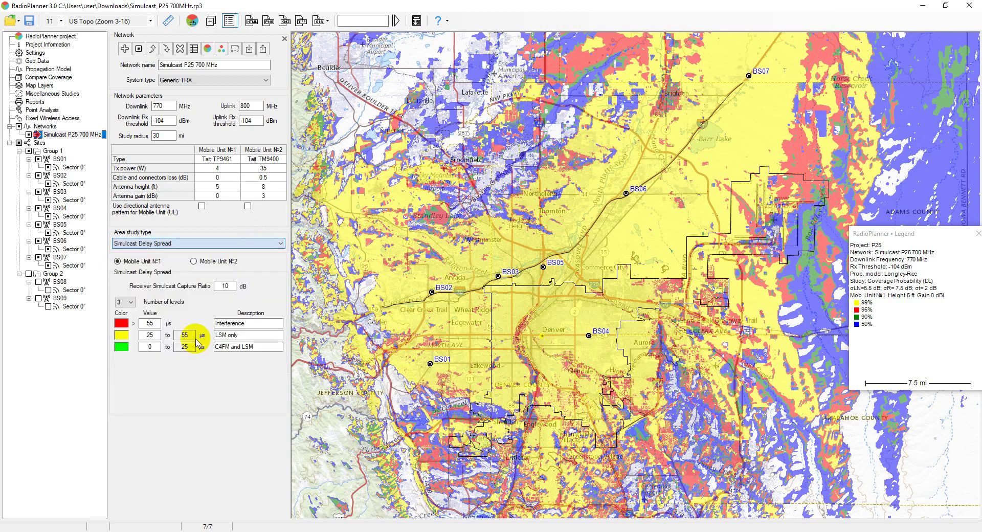
left_click(192, 21)
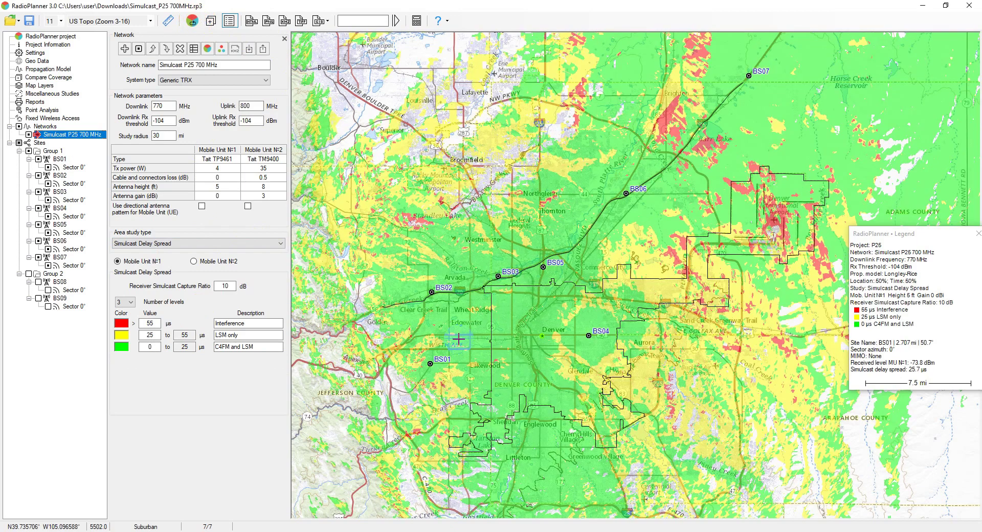
left_click_drag(546, 292, 527, 351)
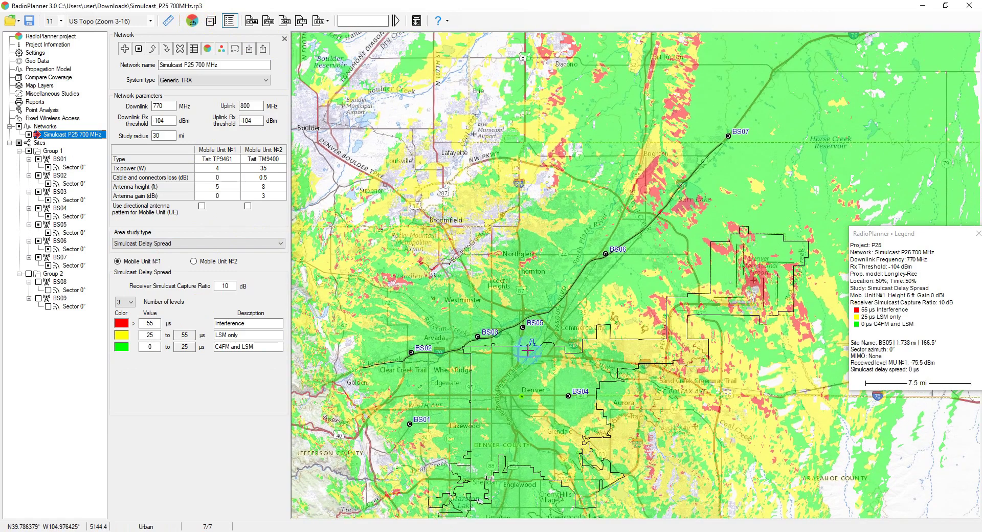
left_click_drag(605, 253, 642, 241)
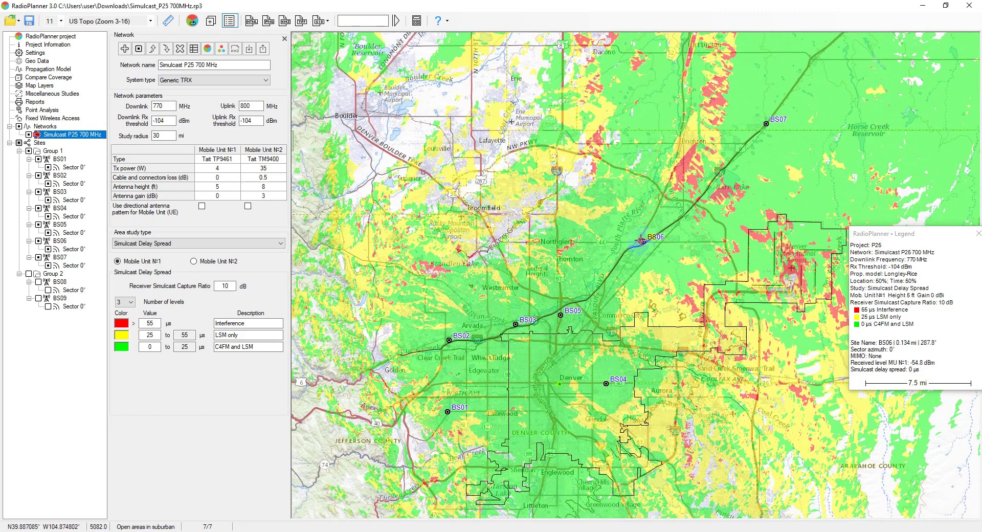
left_click_drag(549, 319, 538, 300)
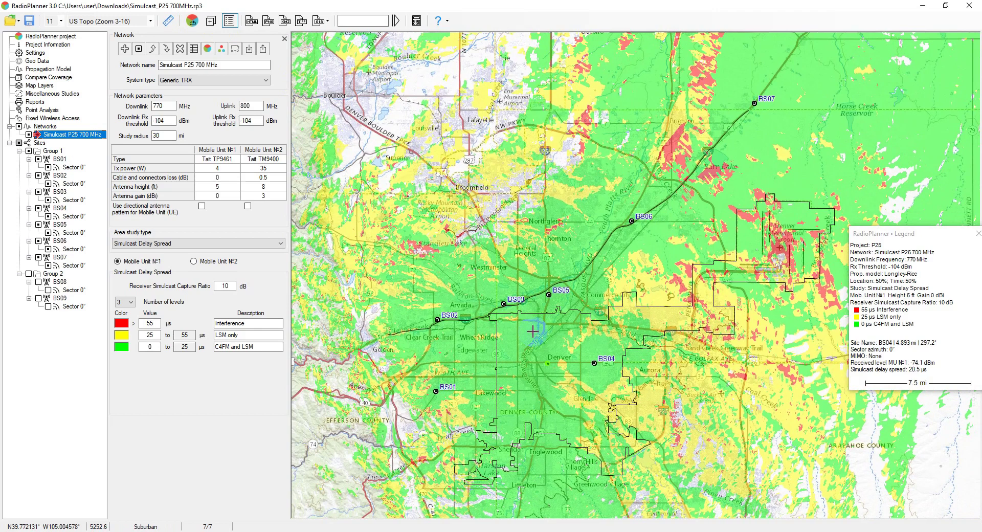
Step: Zoom in around BS05 and BS06, then confirm the simulcast capture ratio to redraw the study
scroll(533, 331, "up", 2)
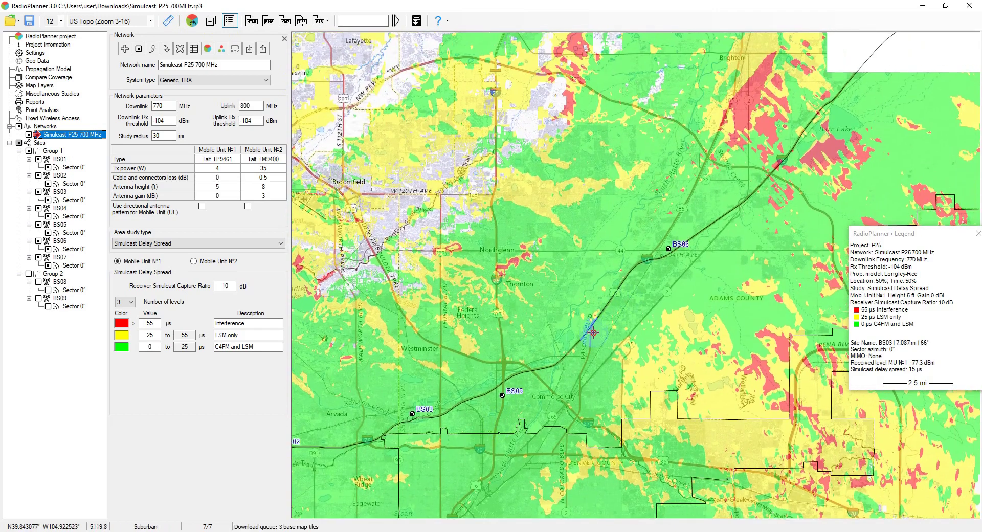
left_click_drag(492, 397, 587, 286)
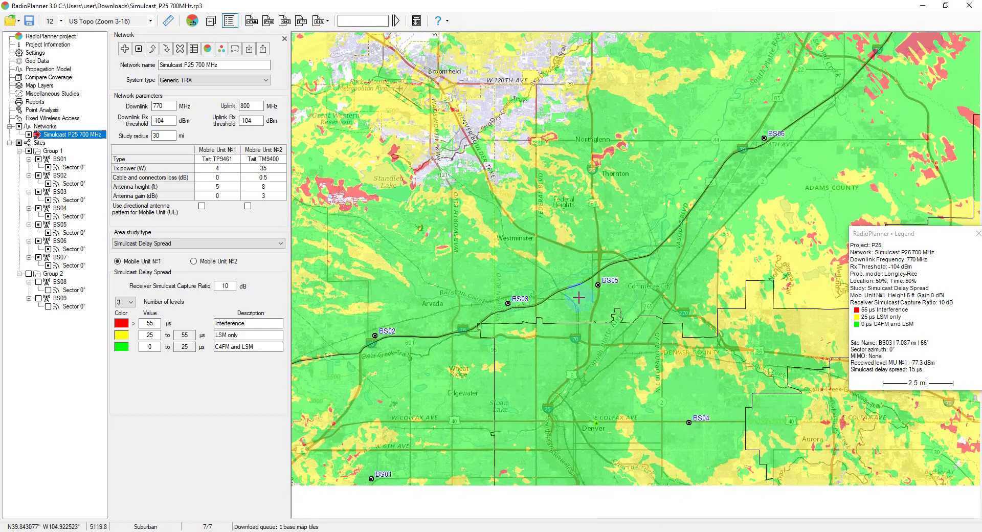
scroll(578, 298, "down", 1)
left_click_drag(514, 347, 530, 298)
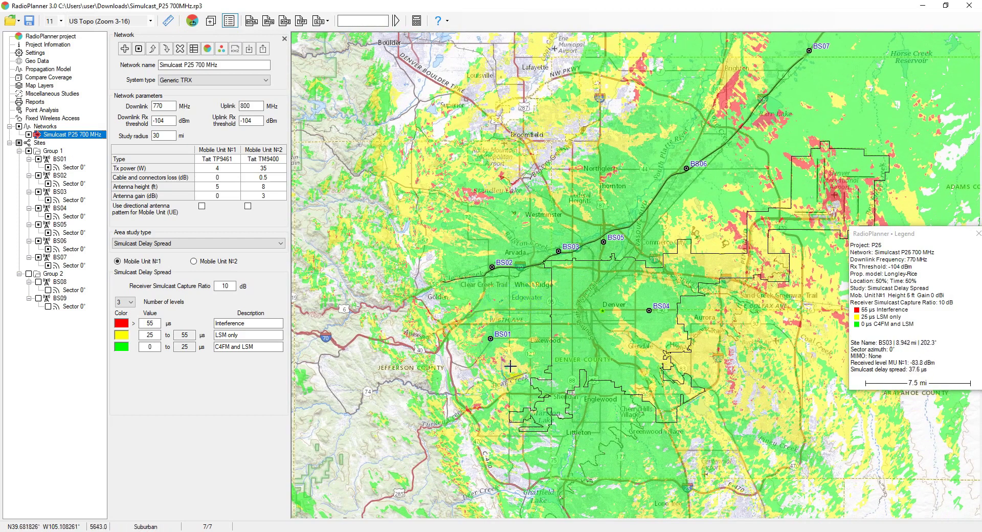
left_click_drag(614, 241, 534, 295)
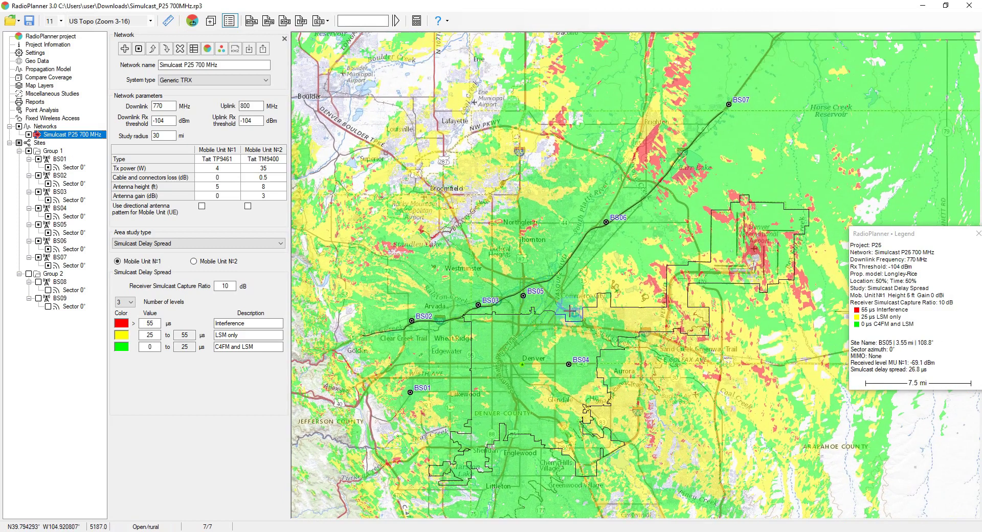
left_click_drag(621, 266, 657, 235)
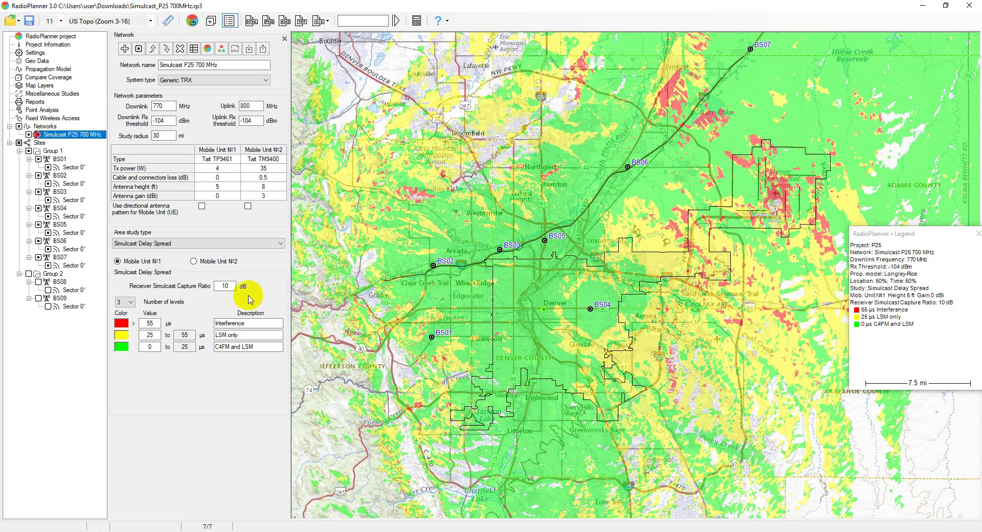
left_click(231, 286)
key("Return")
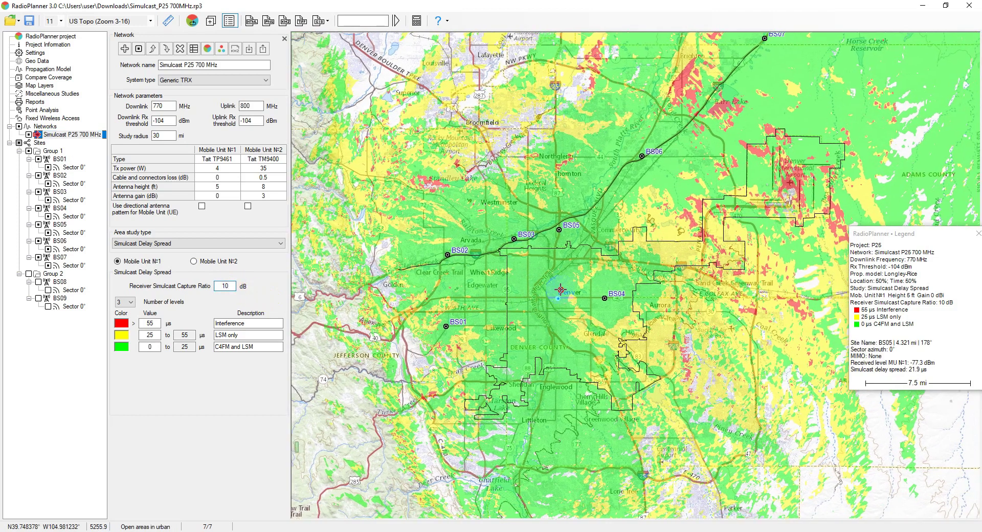
Step: Check that BS01's Sector 0° uses a 0 µs simulcast delay offset, then return to the network settings
left_click(70, 166)
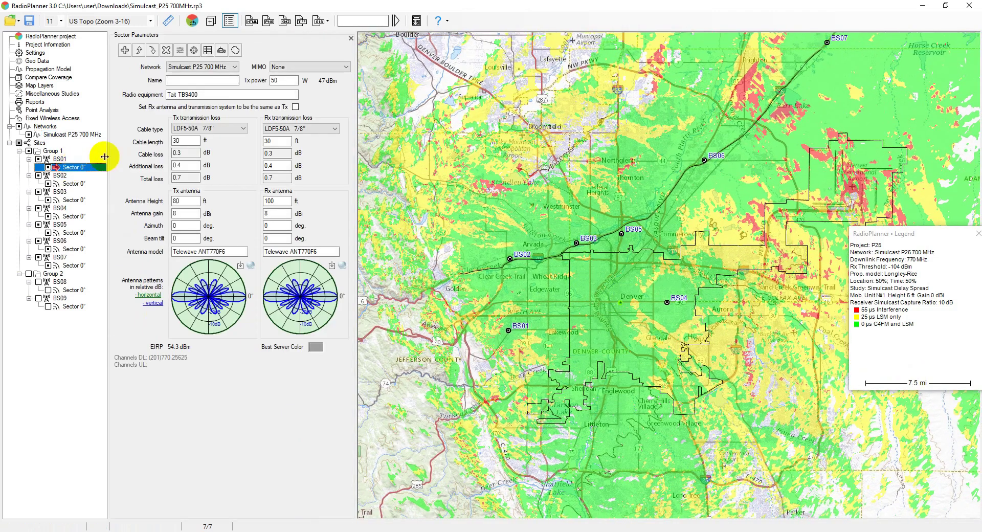
left_click(207, 50)
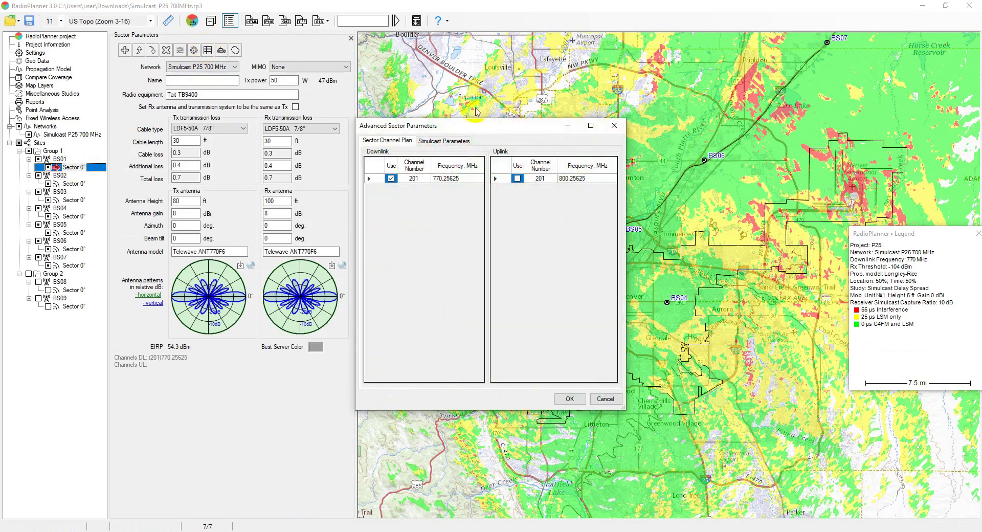
left_click(441, 141)
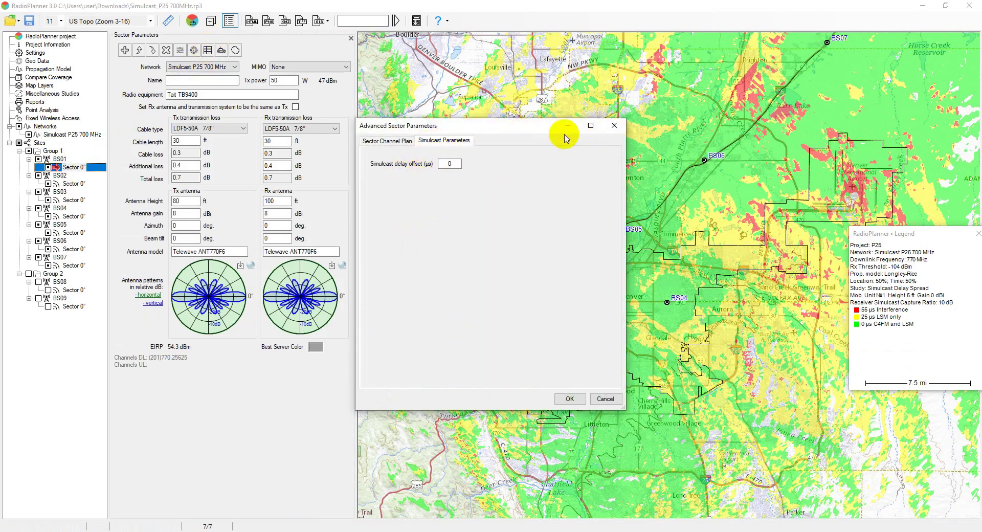
left_click(612, 403)
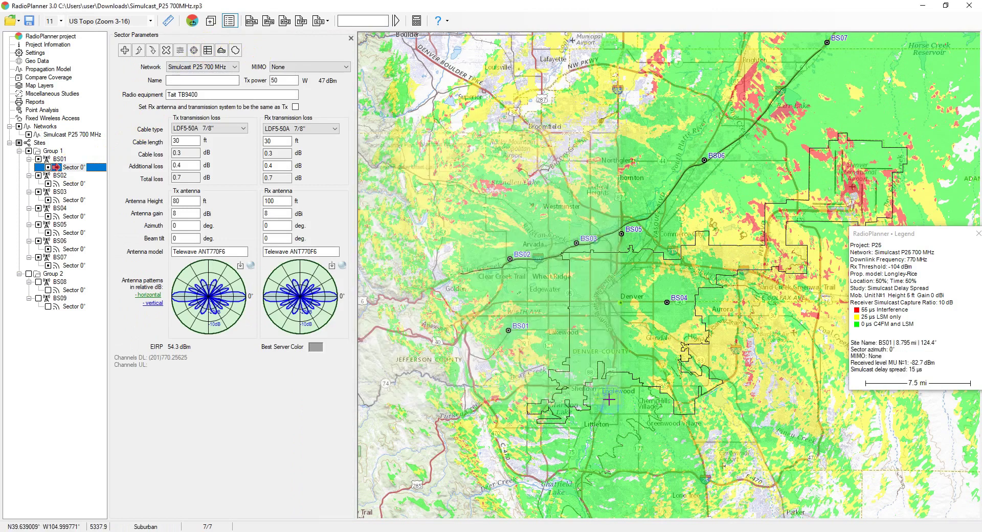
left_click(58, 134)
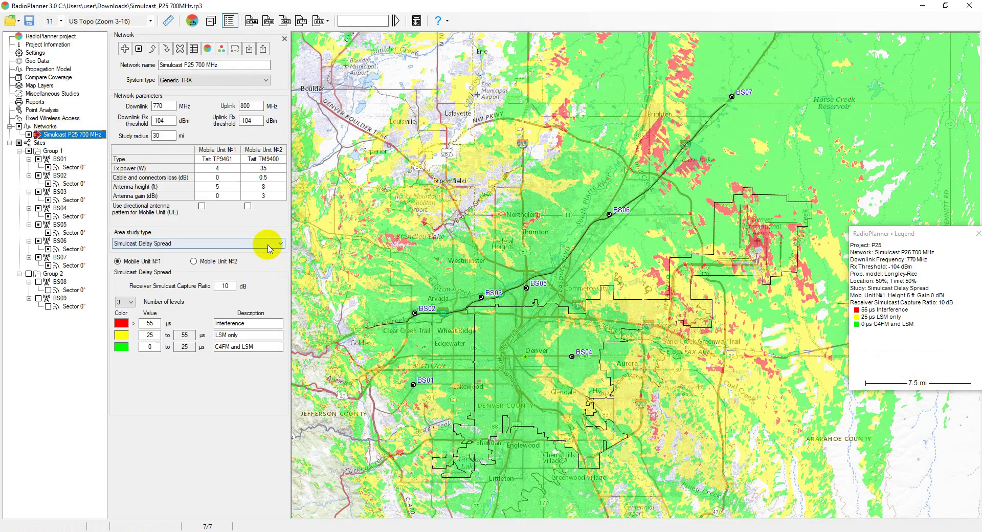
Step: Calculate a Received Power with Simulcast Interference (DL) study and adjust the interference zone colour
left_click(269, 247)
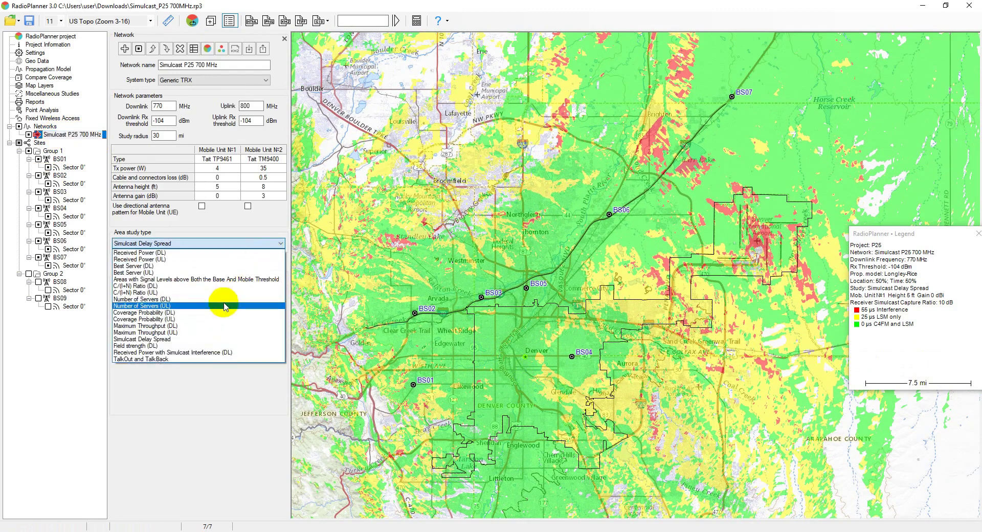
left_click(212, 353)
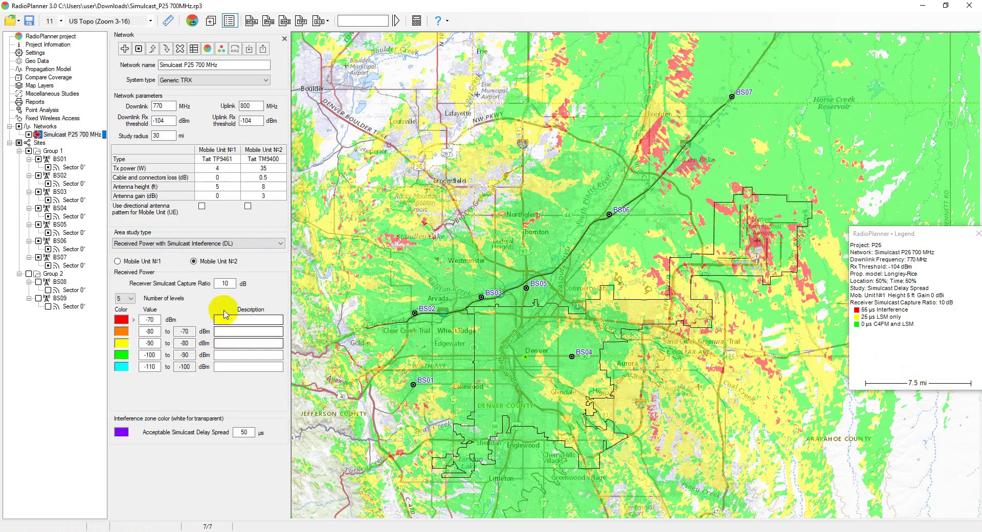
left_click(207, 49)
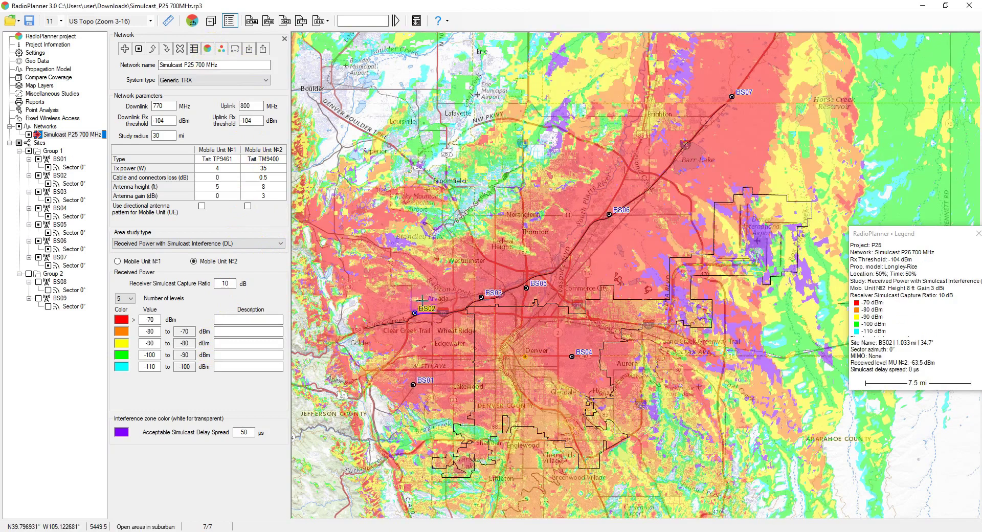
left_click_drag(565, 335, 547, 359)
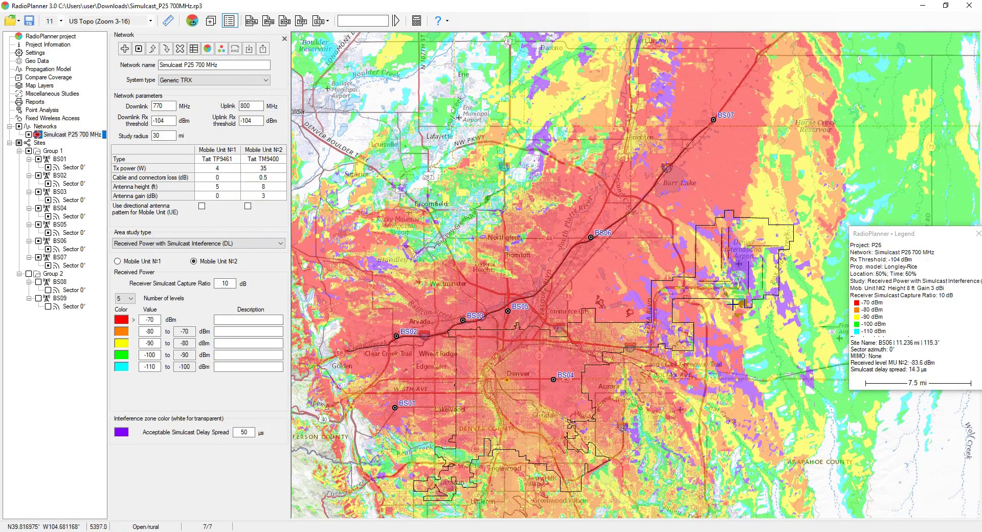
left_click(121, 433)
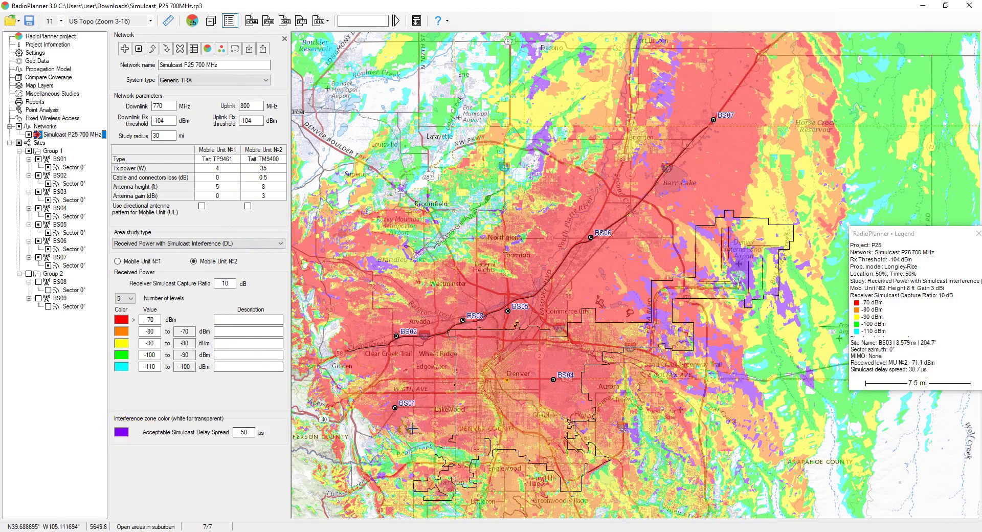
left_click(200, 243)
Step: Calculate the TalkOut and TalkBack study and inspect its two-way and talk-out-only areas
left_click(169, 359)
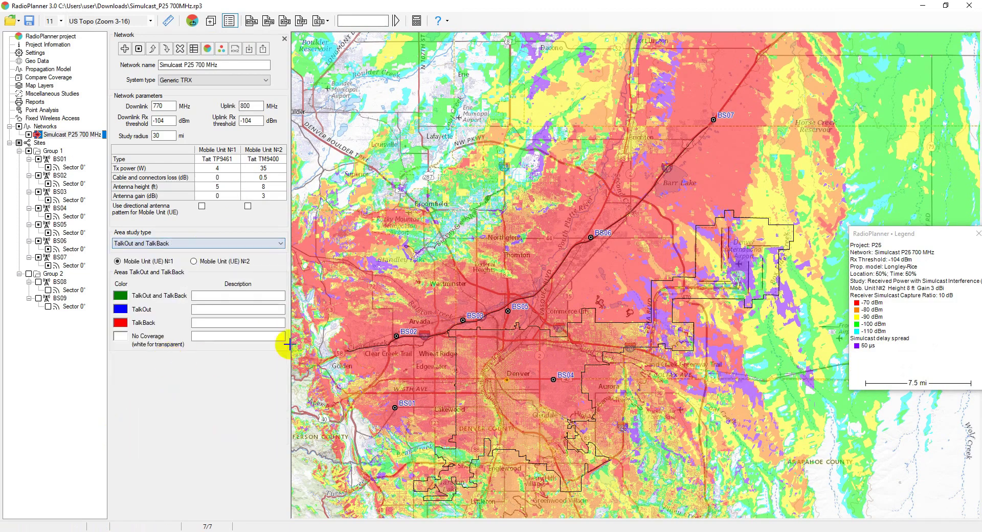
left_click(208, 49)
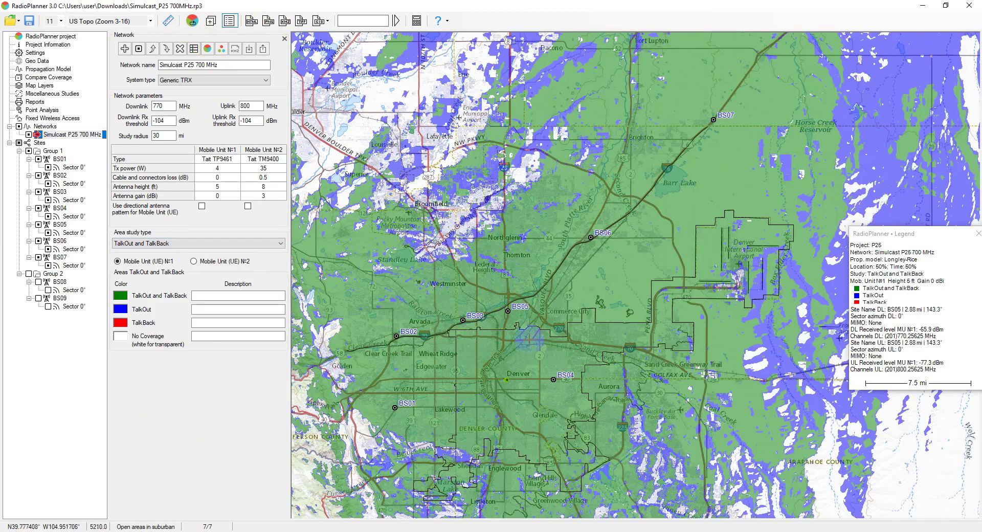
left_click_drag(644, 317, 664, 303)
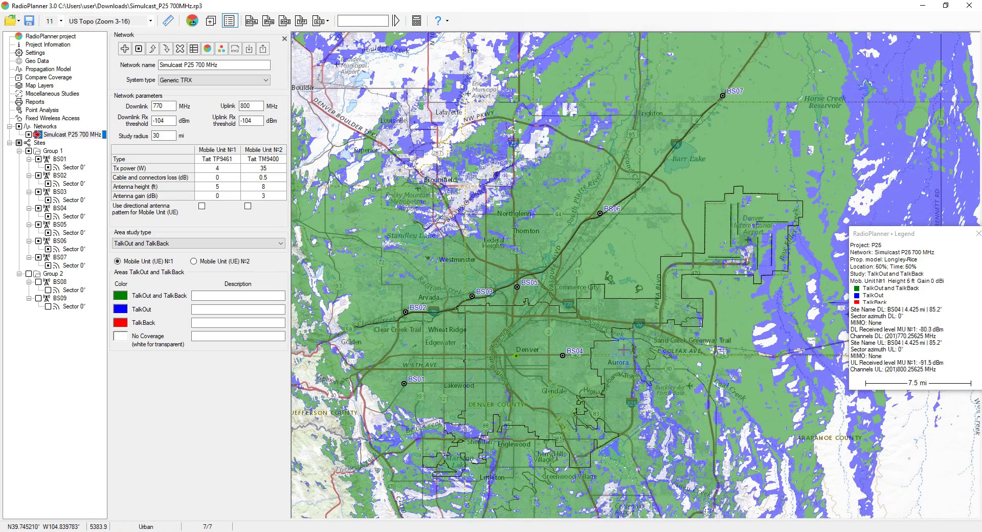
scroll(624, 350, "down", 1)
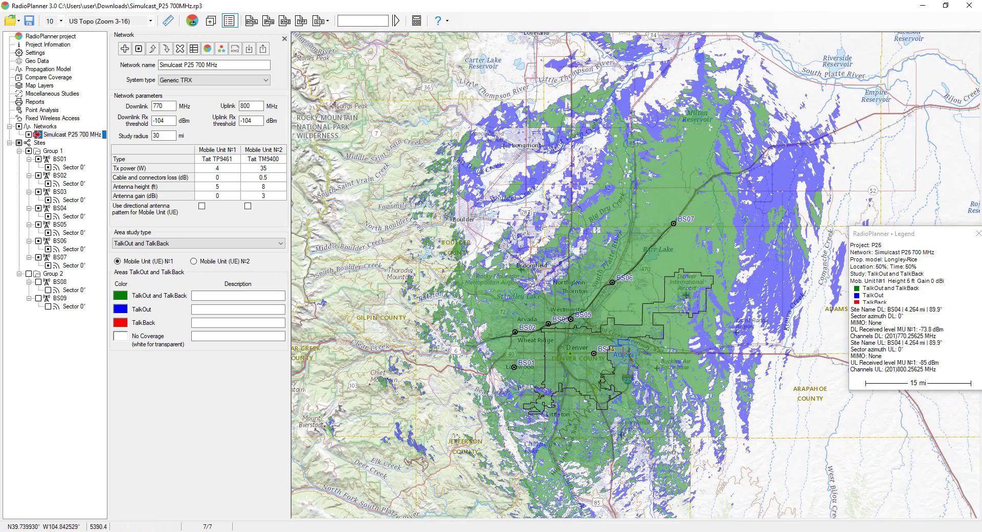
scroll(625, 353, "up", 1)
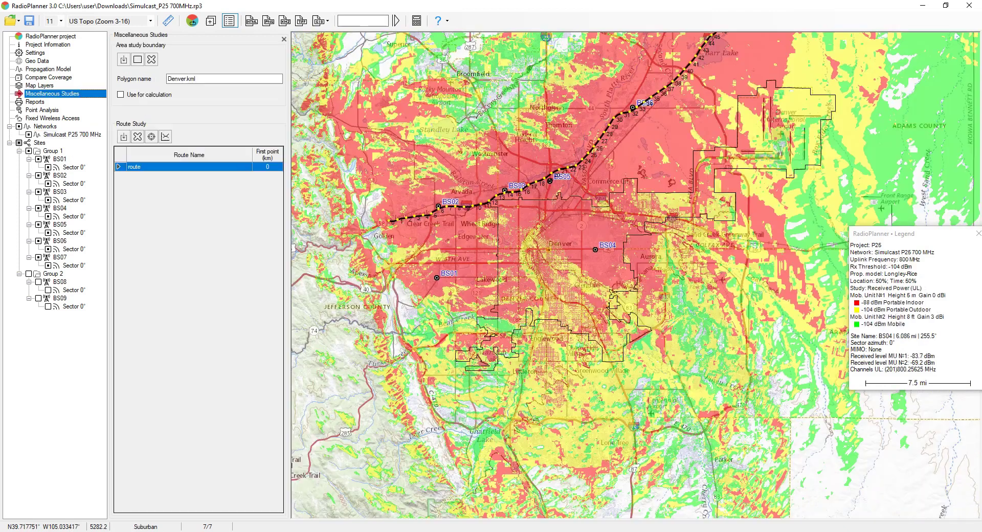
Step: Limit the calculation to the Denver.kml boundary, recalculate coverage and zoom to inspect it
left_click_drag(510, 271, 502, 249)
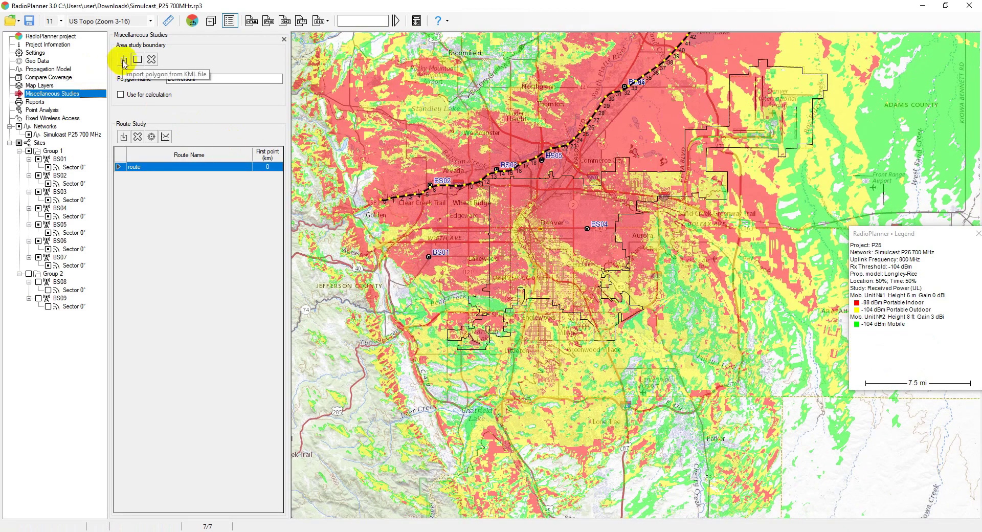
left_click(120, 94)
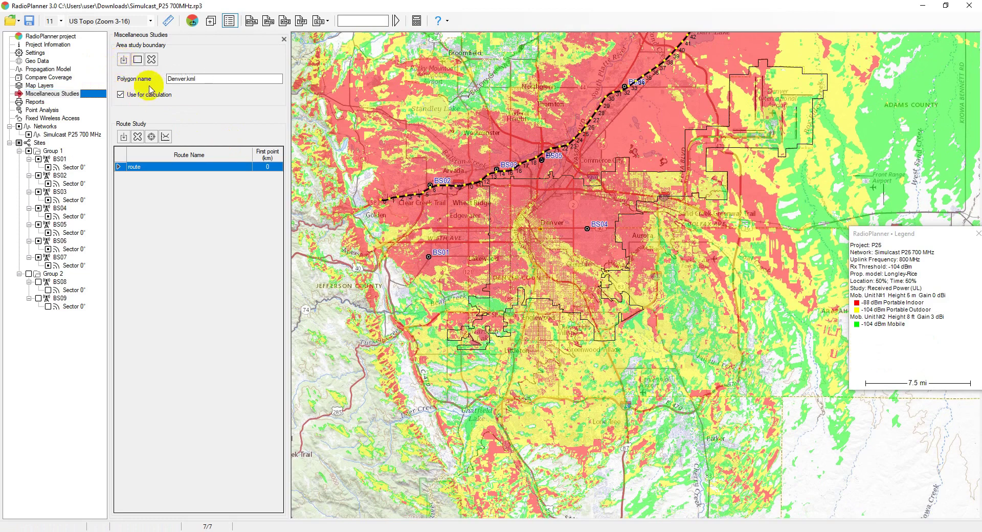
left_click(192, 21)
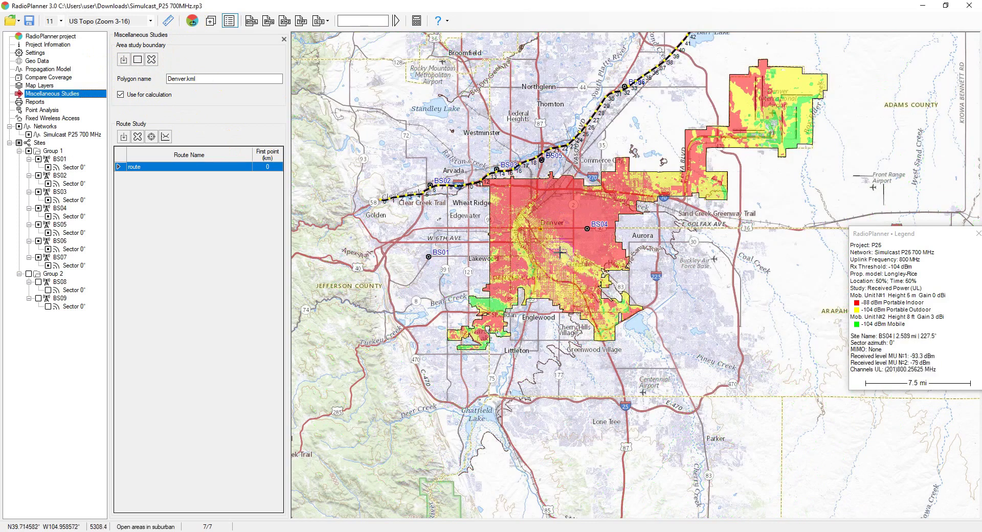
scroll(559, 252, "up", 1)
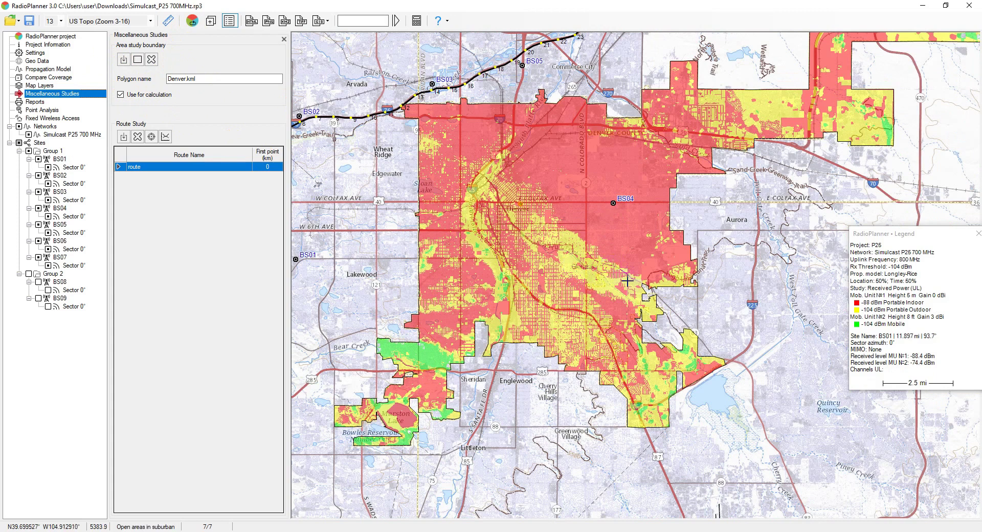
scroll(627, 282, "up", 1)
scroll(638, 292, "down", 1)
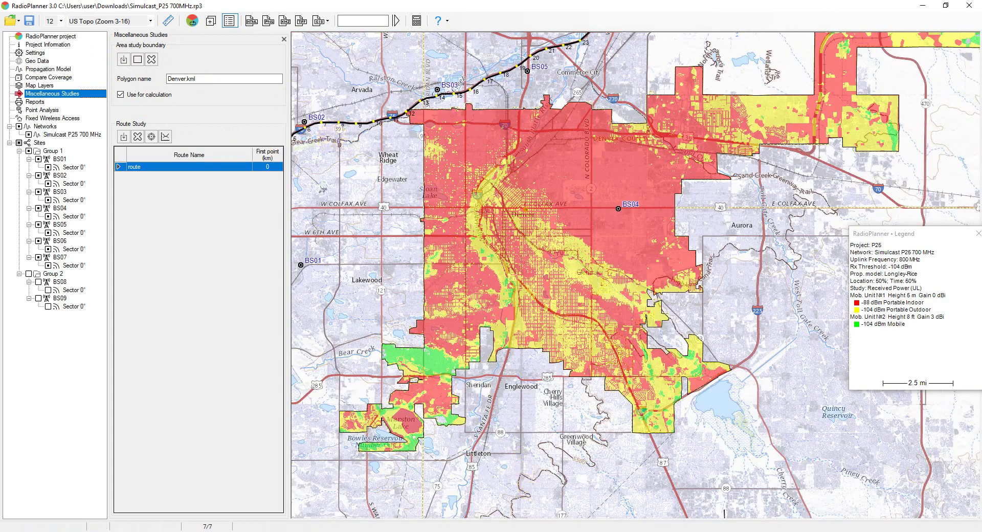
scroll(582, 516, "down", 1)
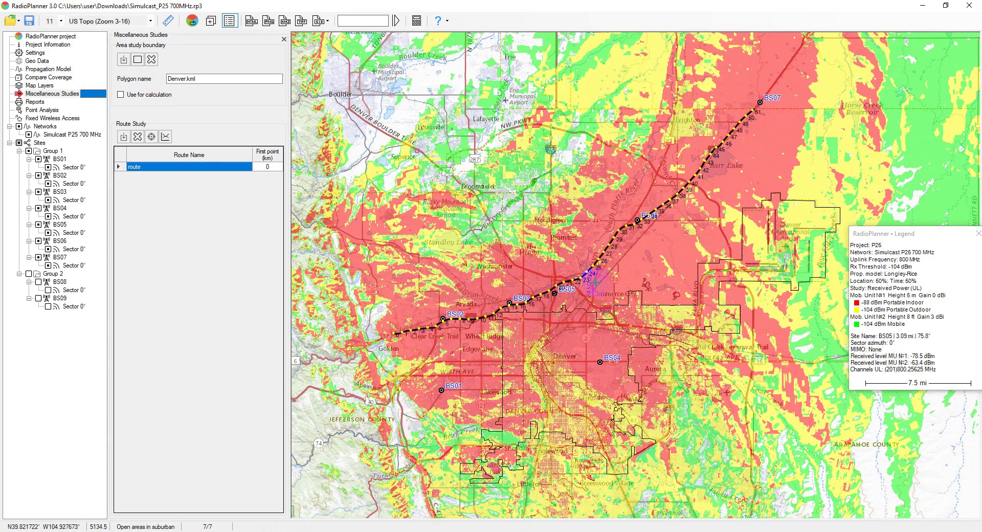
Step: Bring BS06 and BS07 into view along the route and open its received-power graph
left_click_drag(588, 267, 576, 277)
scroll(434, 330, "up", 1)
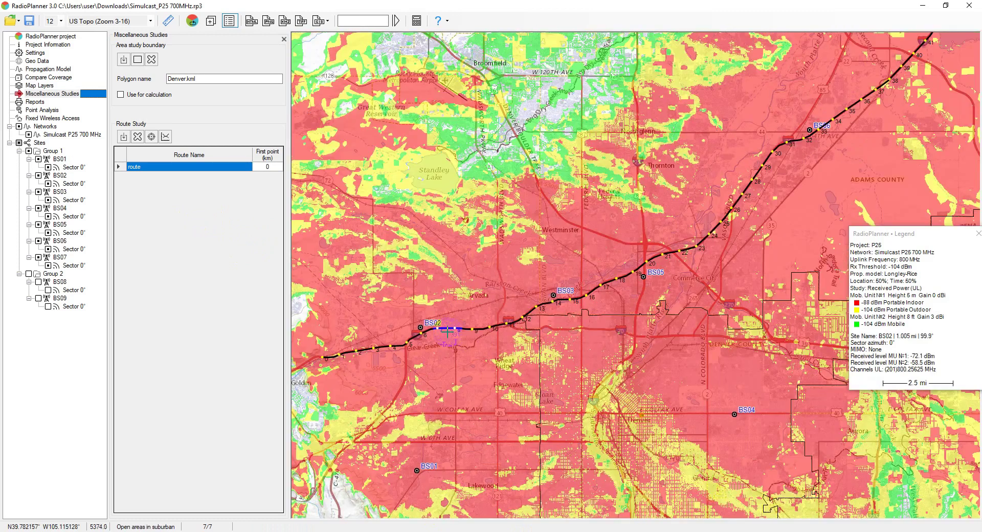
left_click_drag(563, 347, 575, 332)
left_click(124, 137)
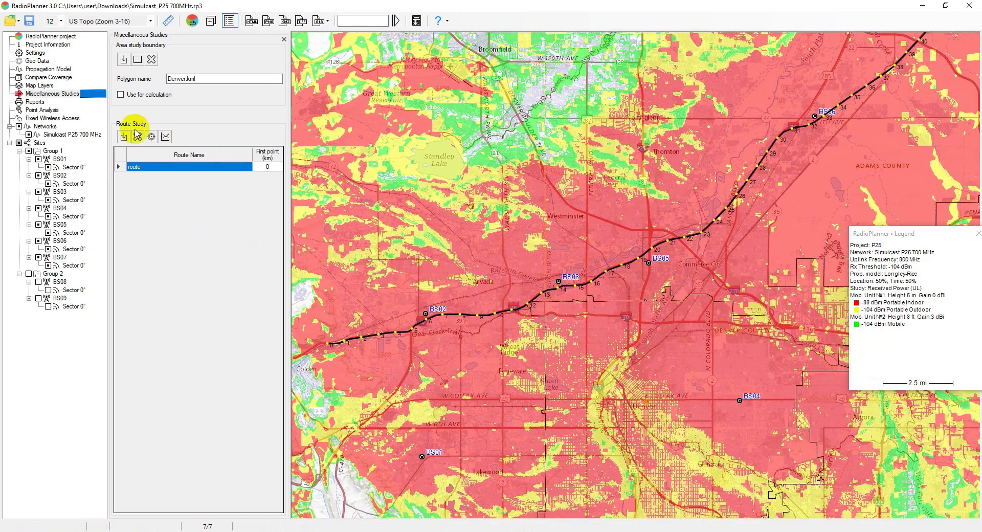
left_click_drag(640, 265, 416, 433)
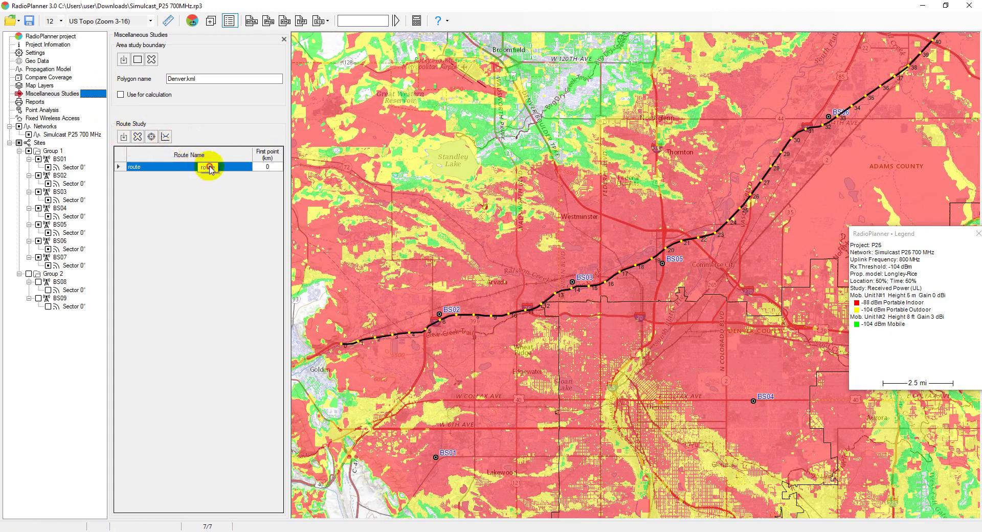
left_click(165, 136)
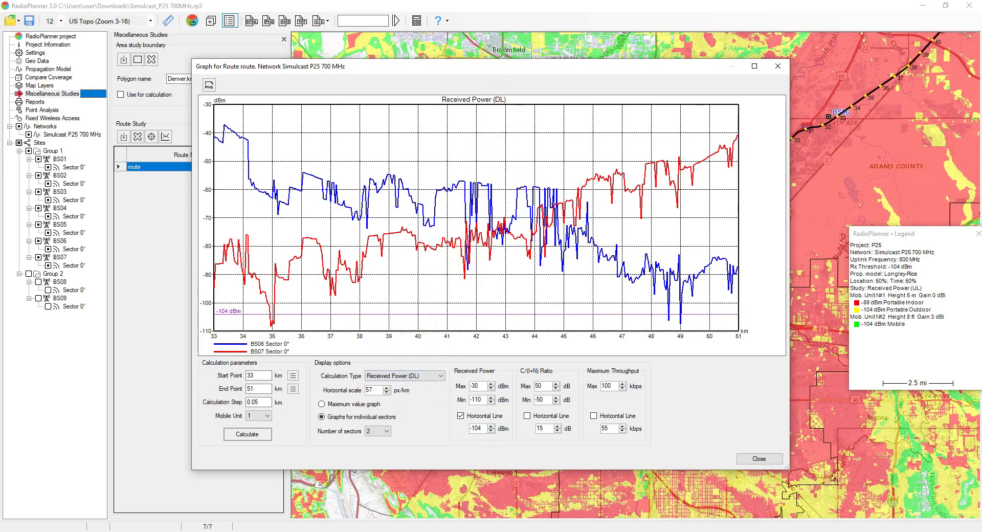
Step: Close the route graph, open Point Analysis and set BS03's Sector 0° as the source
left_click(775, 465)
left_click(40, 85)
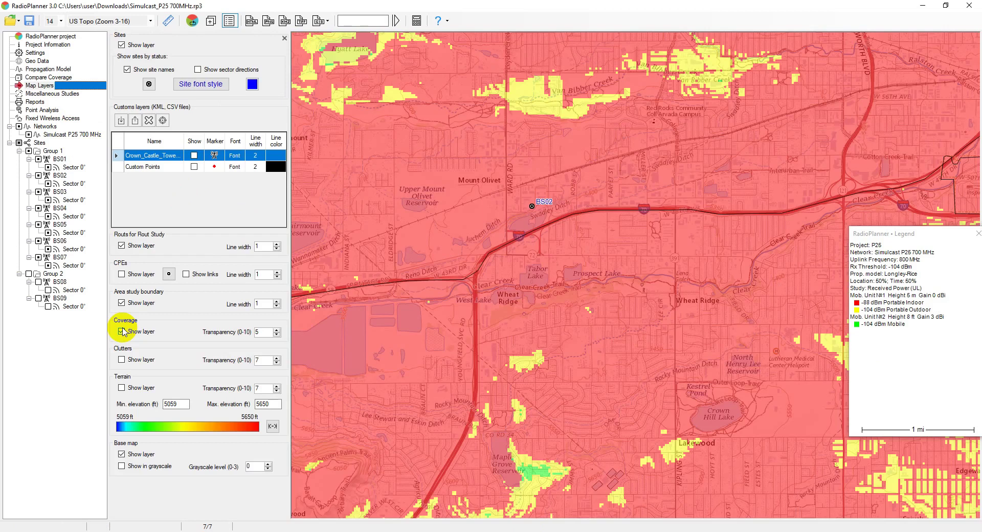
left_click(42, 110)
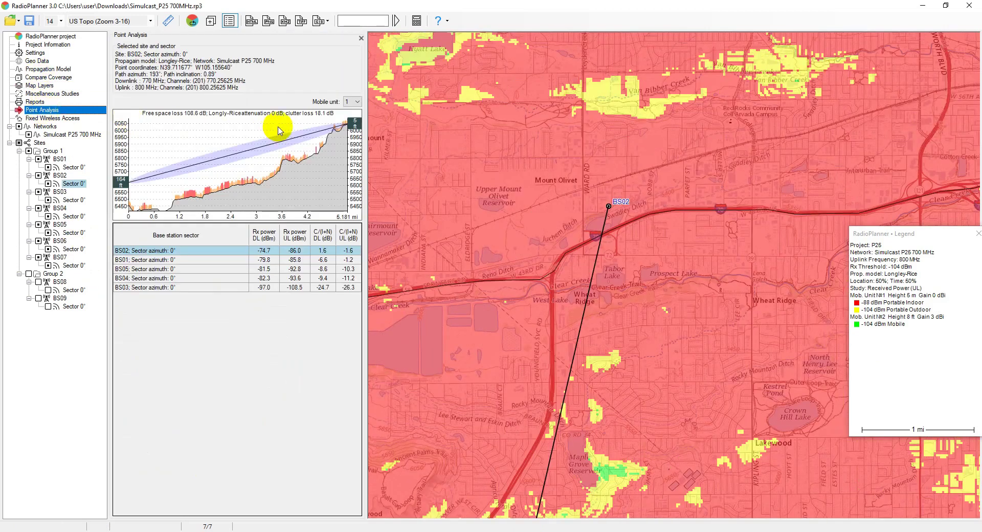
left_click_drag(479, 465, 585, 282)
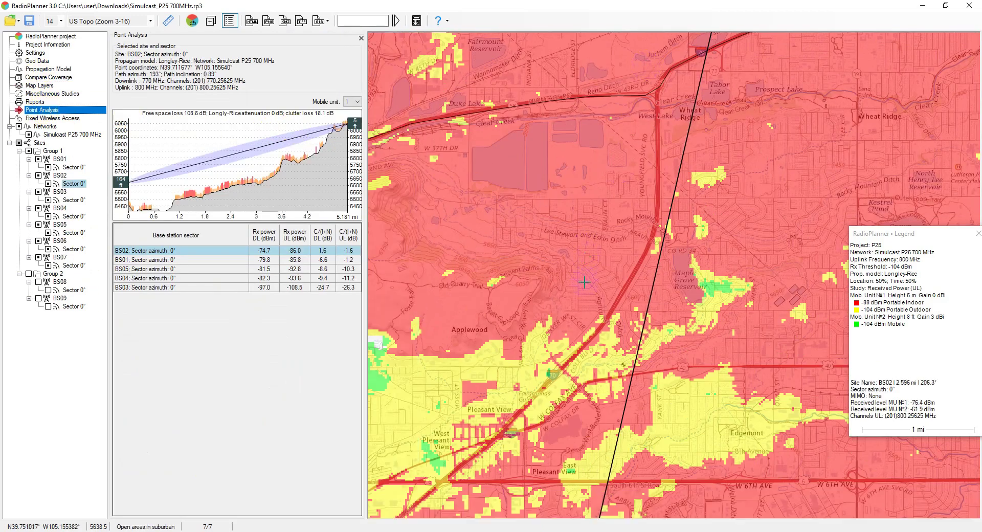
scroll(587, 289, "down", 1)
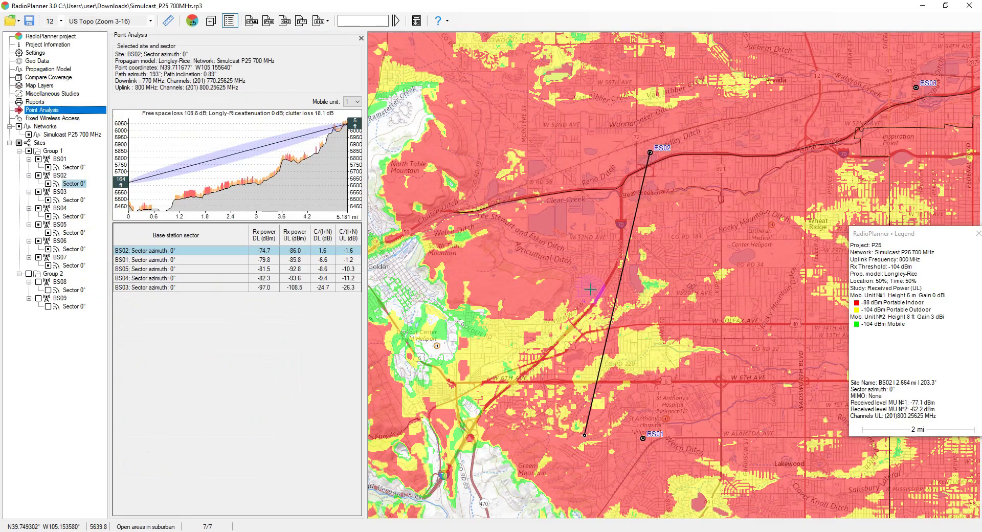
scroll(591, 289, "down", 1)
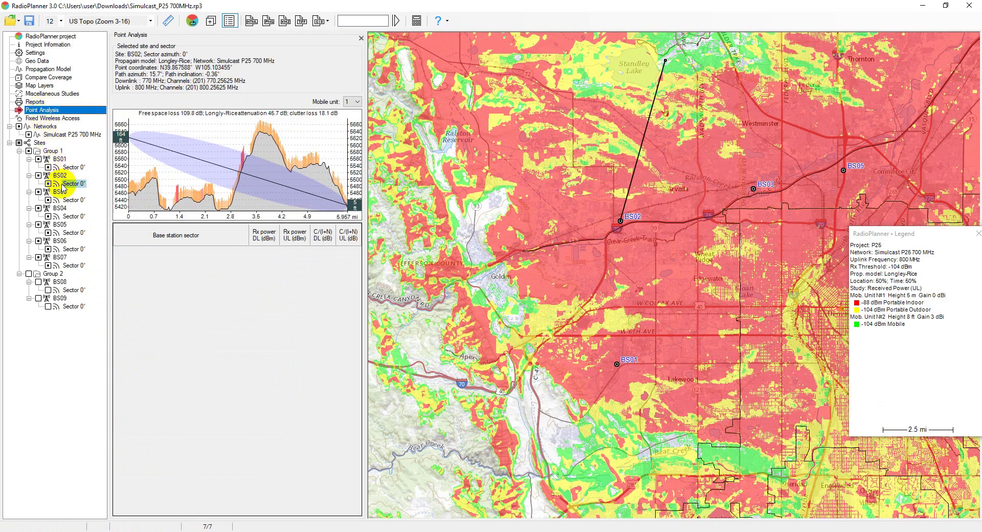
left_click(73, 200)
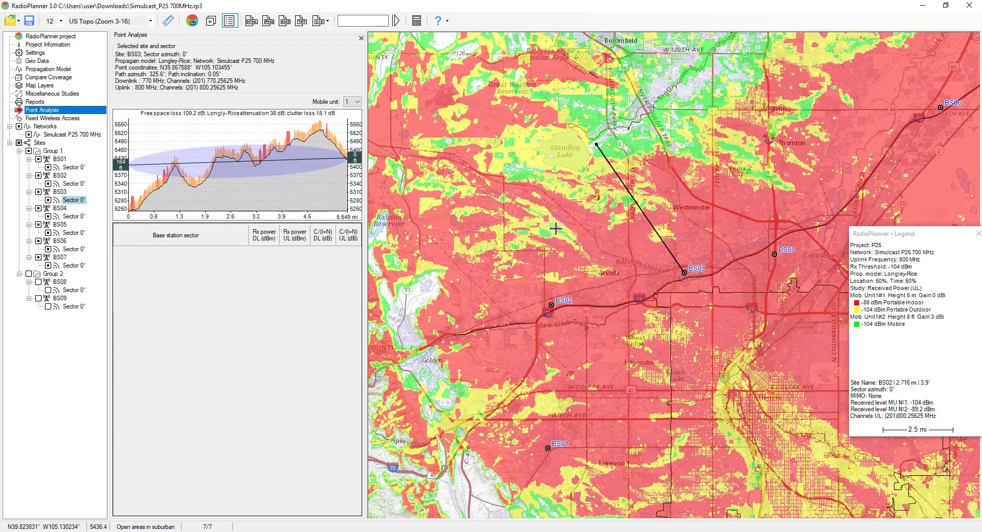
Step: Analyse paths from BS03 to points near Clear Creek Trail, Golden, Arvada and west of BS03
left_click(555, 228)
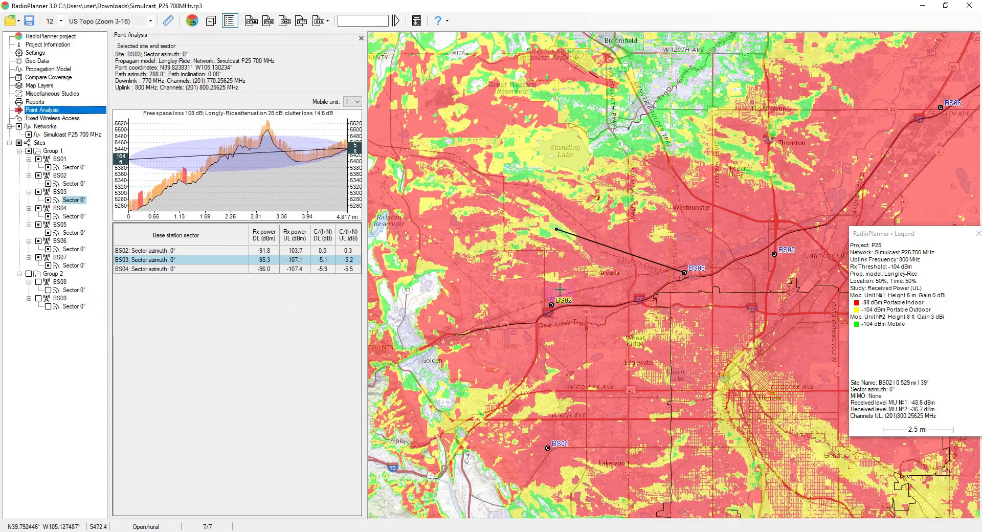
left_click(562, 321)
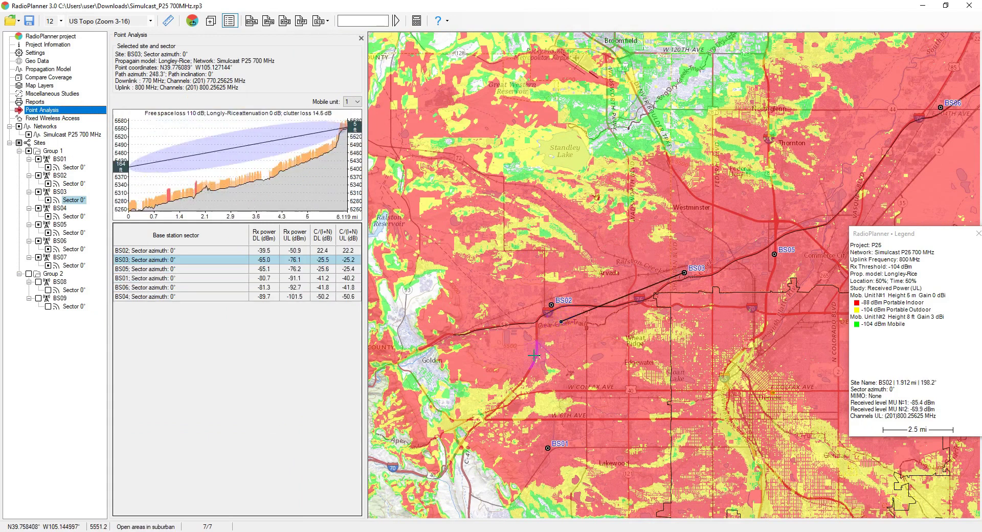
left_click(428, 368)
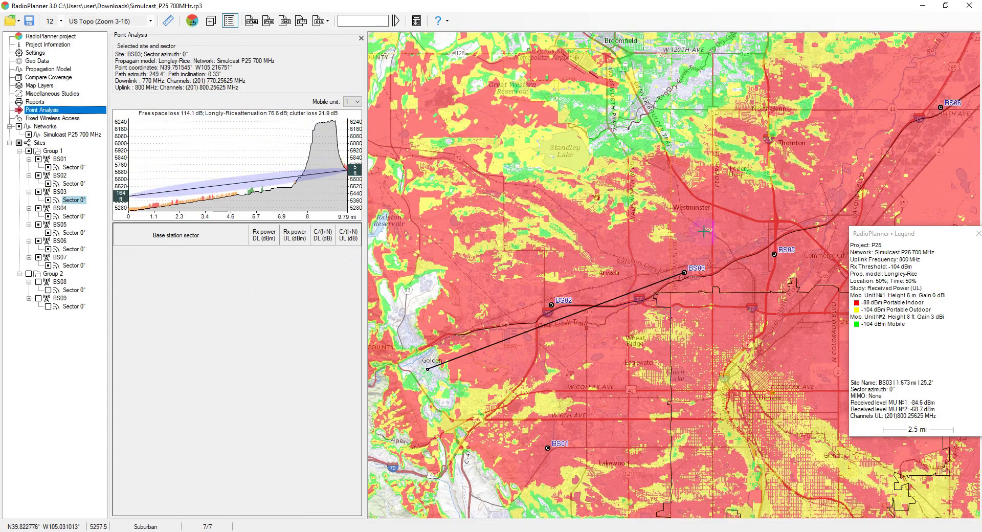
left_click(620, 234)
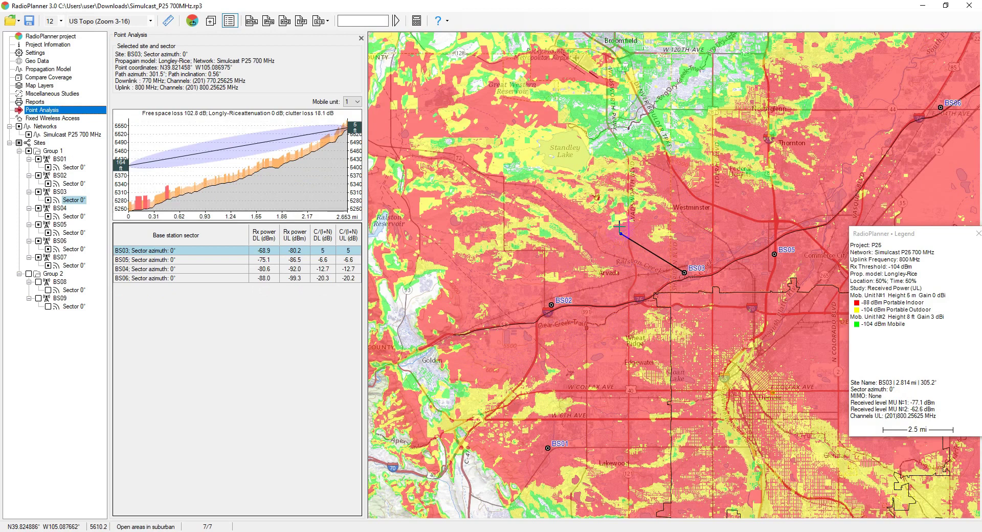
left_click(556, 182)
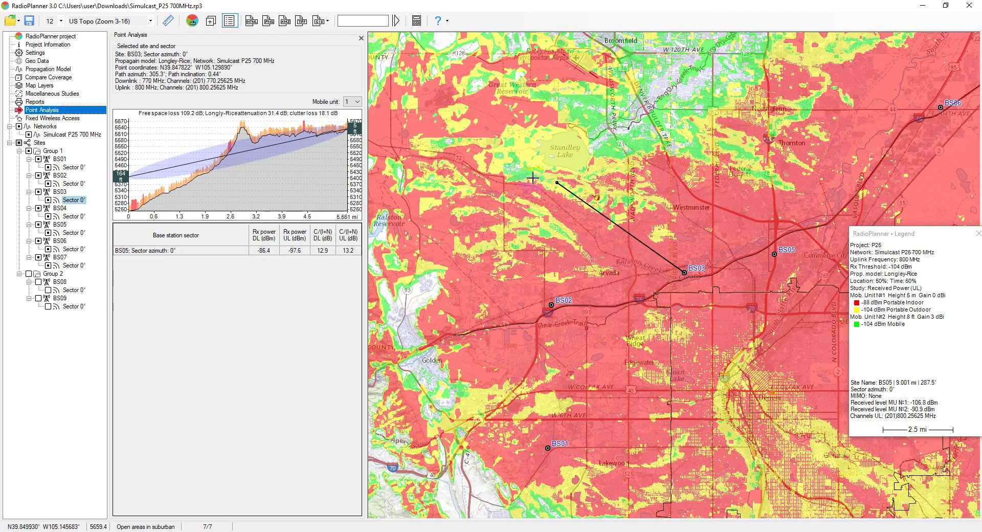
left_click(555, 275)
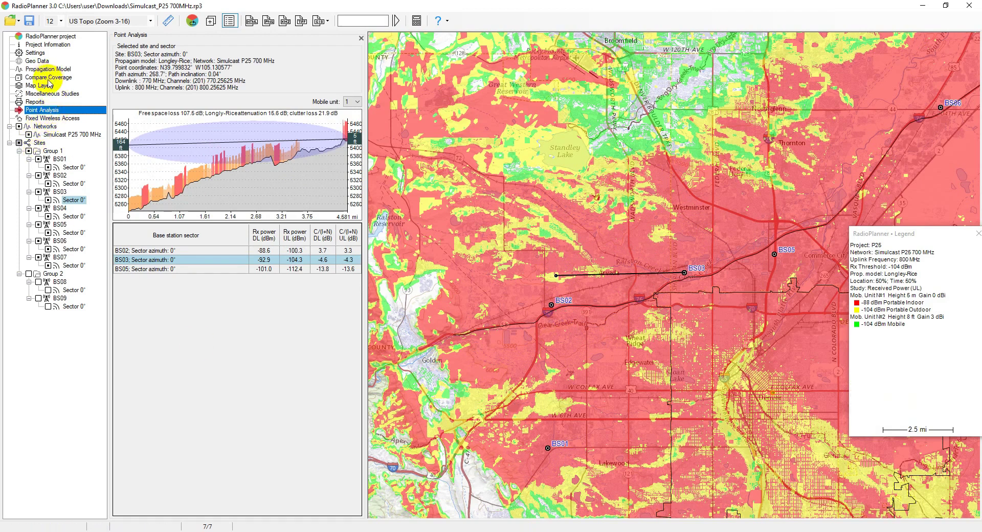
Step: Save the current Received Power (UL) coverage so it can be compared later
left_click(48, 134)
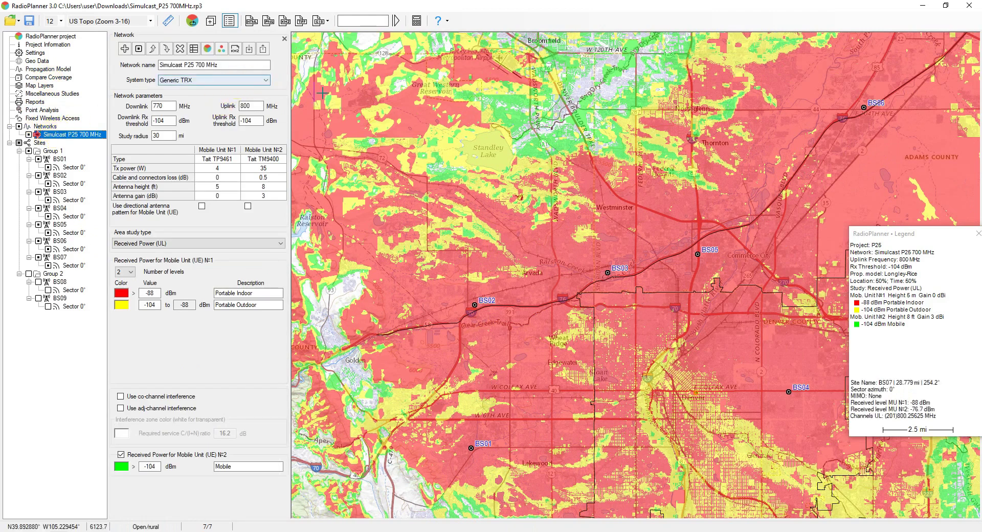
left_click(211, 21)
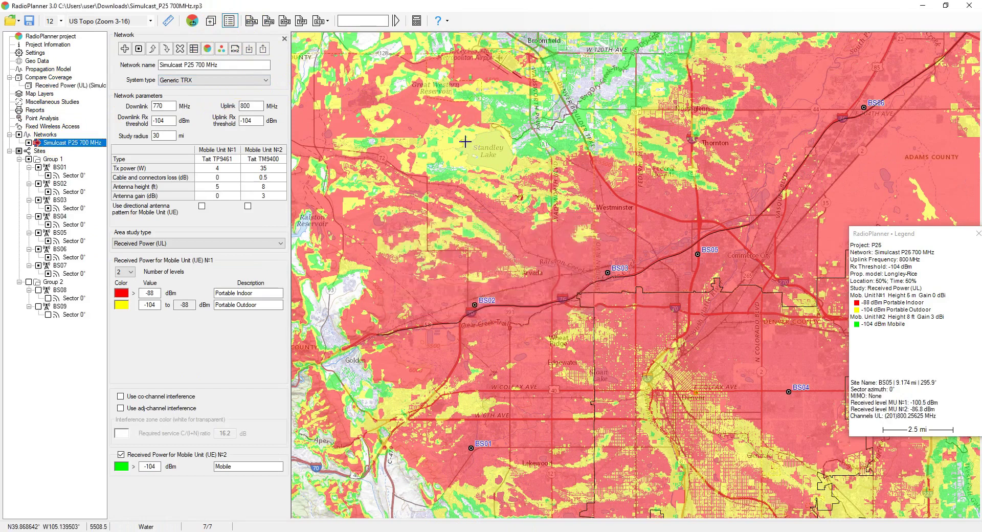
left_click(75, 85)
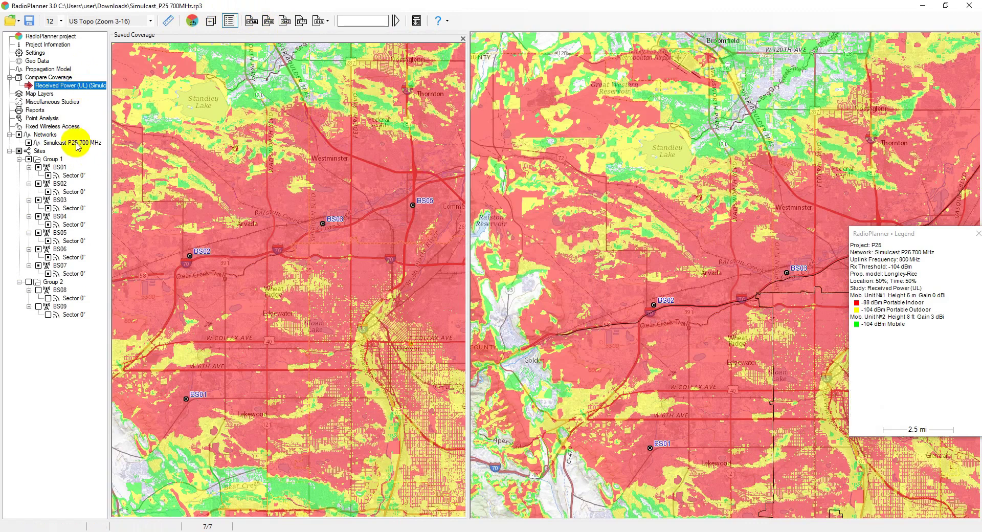
left_click(76, 144)
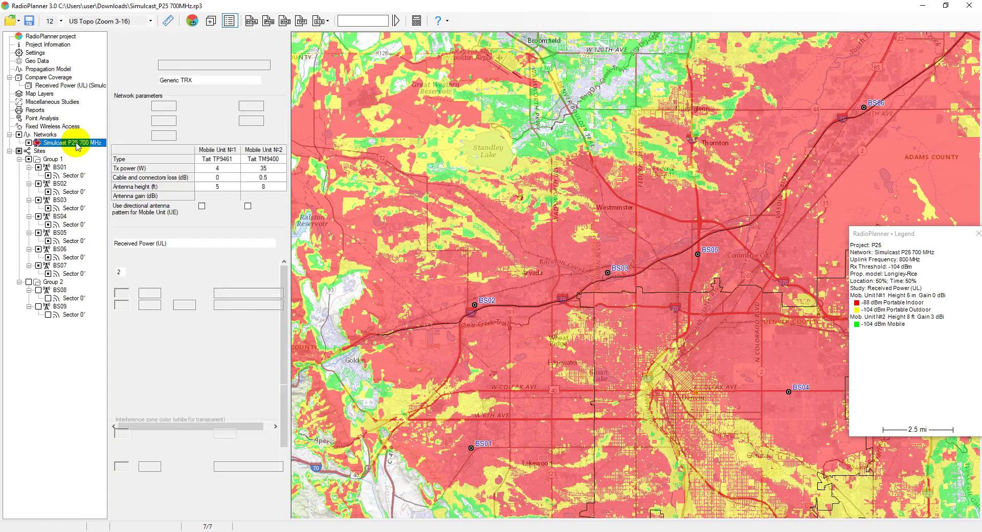
Step: Calculate Received Power (DL) coverage and compare it with the saved Received Power (UL) coverage
left_click(227, 243)
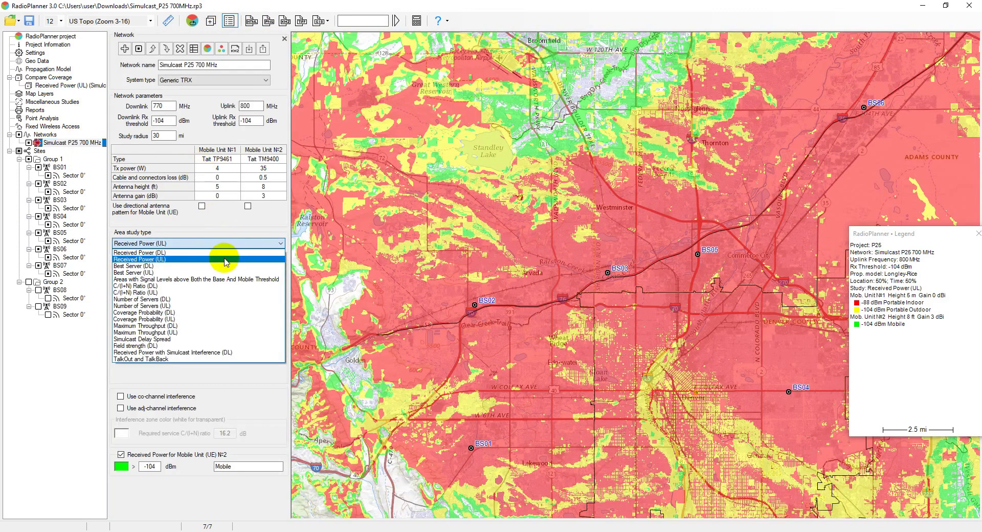
left_click(226, 252)
left_click(153, 49)
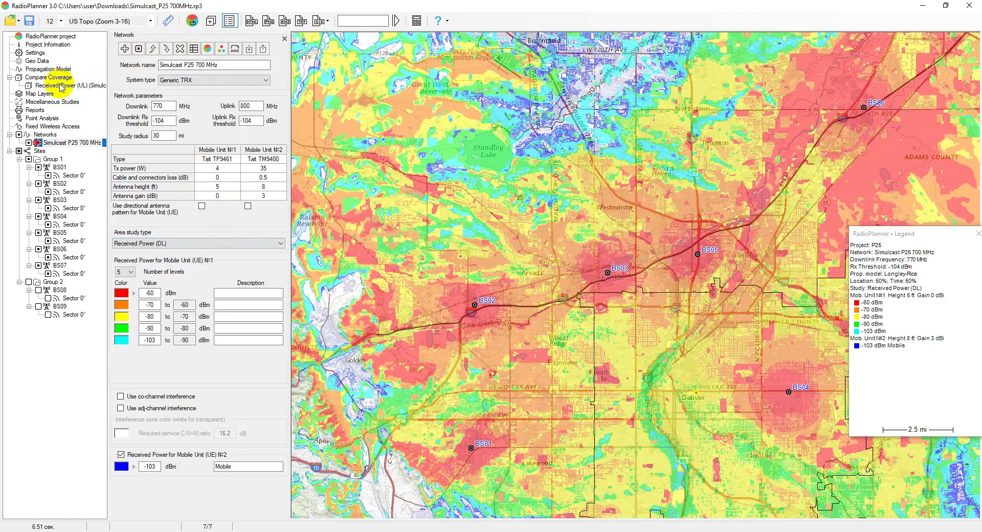
left_click(61, 87)
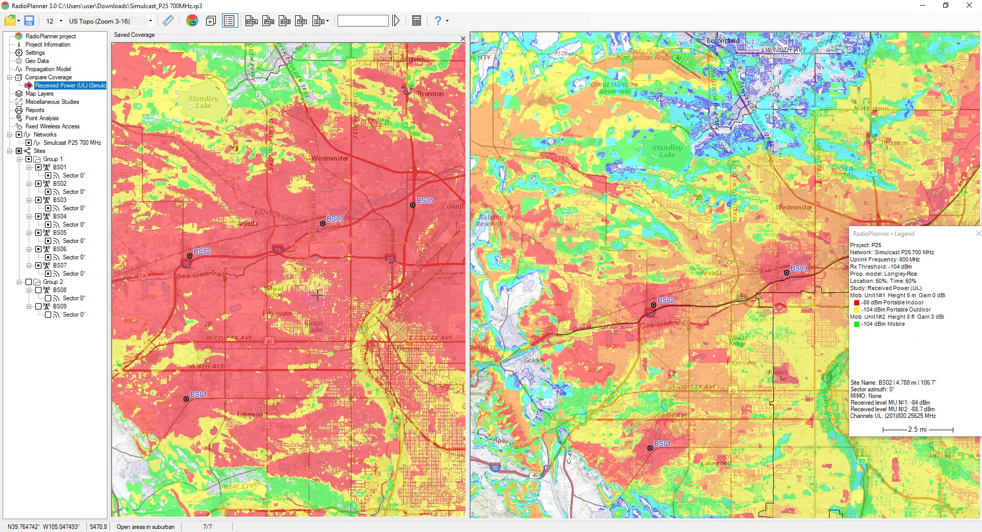
Step: Leave the downlink comparison map and return to the Simulcast P25 700 MHz network settings
left_click_drag(597, 288, 602, 209)
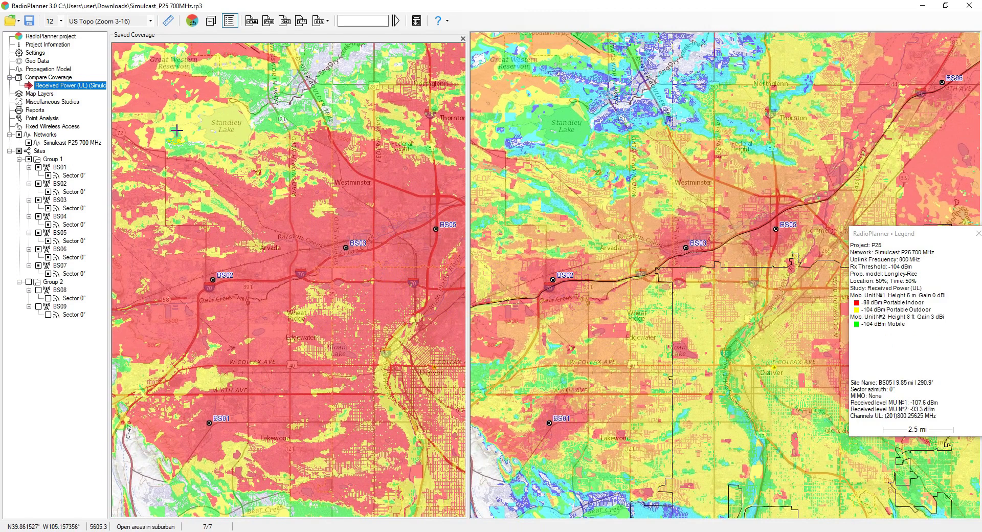
left_click(85, 145)
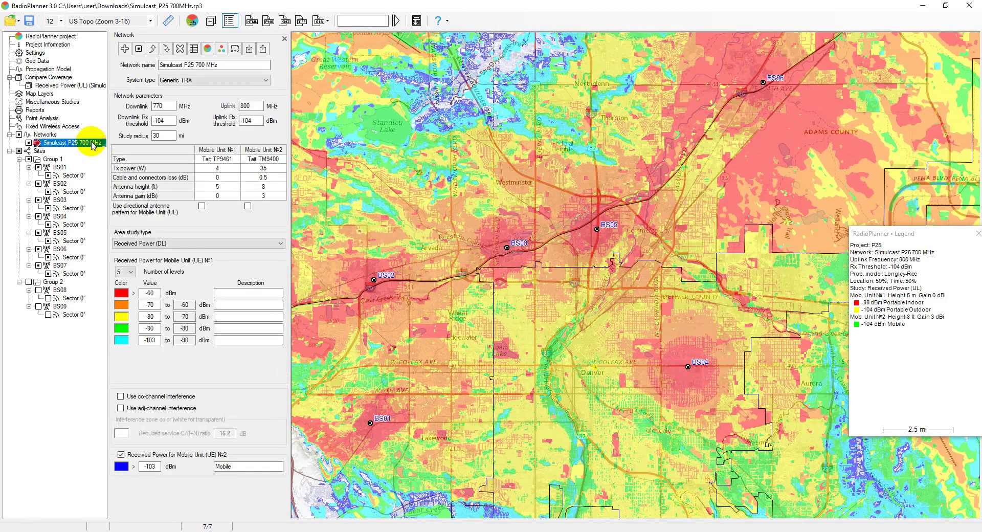
Step: Set the area study type to Received Power (UL), calculate the coverage, and pan the result
left_click(182, 244)
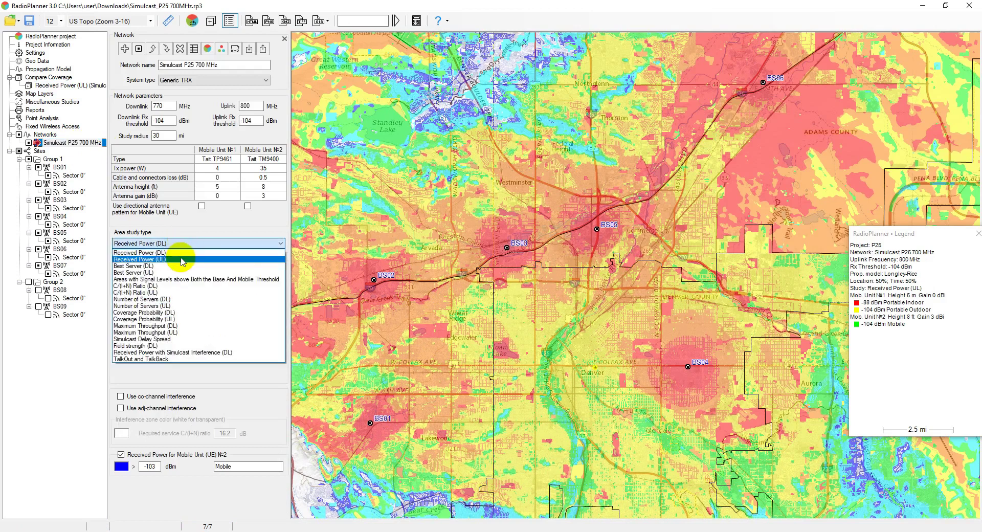
left_click(182, 259)
left_click(208, 49)
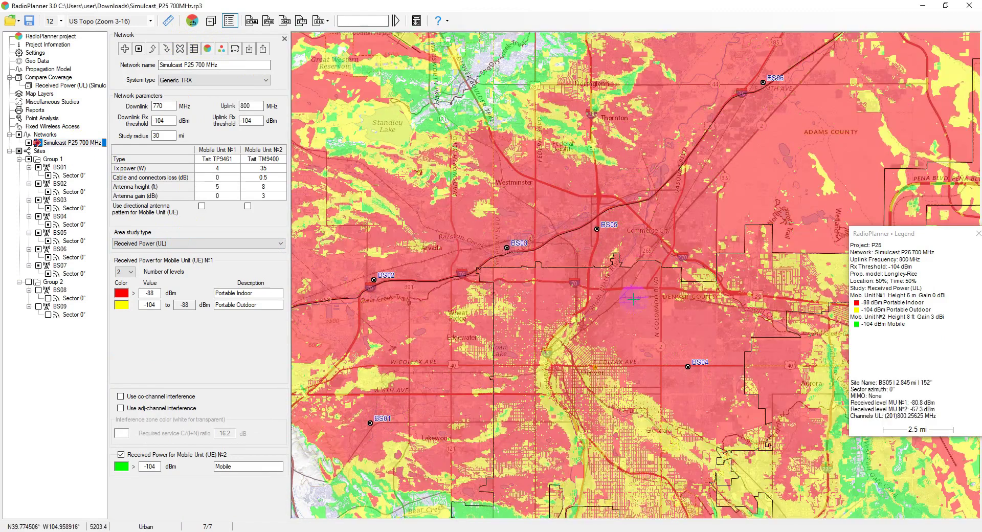
left_click_drag(653, 307, 728, 297)
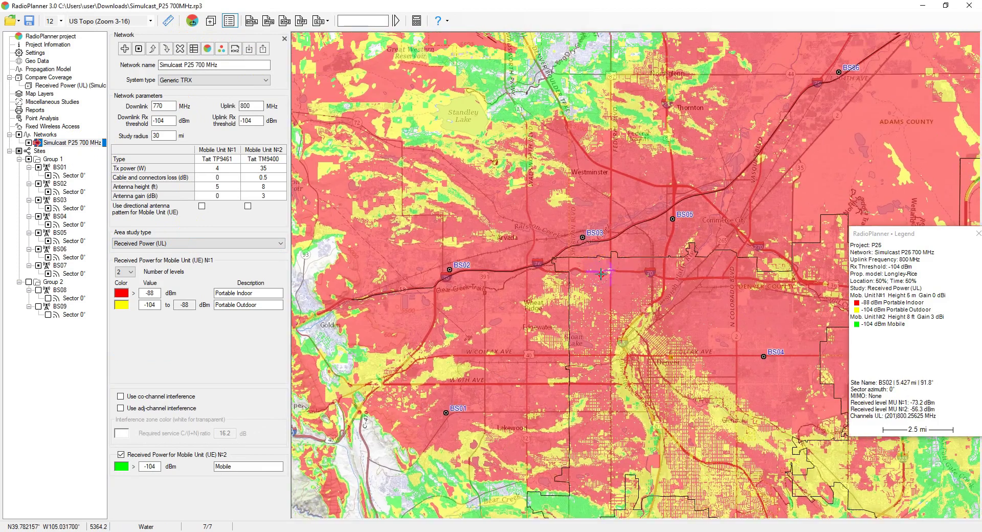
left_click_drag(601, 274, 602, 287)
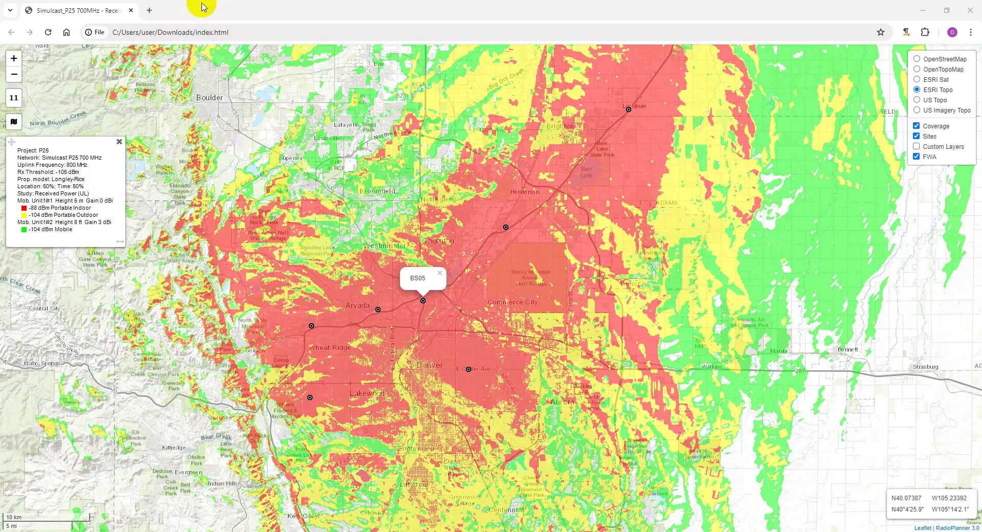
Step: Inspect the uplink web map, switching the base map to ESRI Sat, then ESRI Topo
left_click_drag(377, 331, 403, 291)
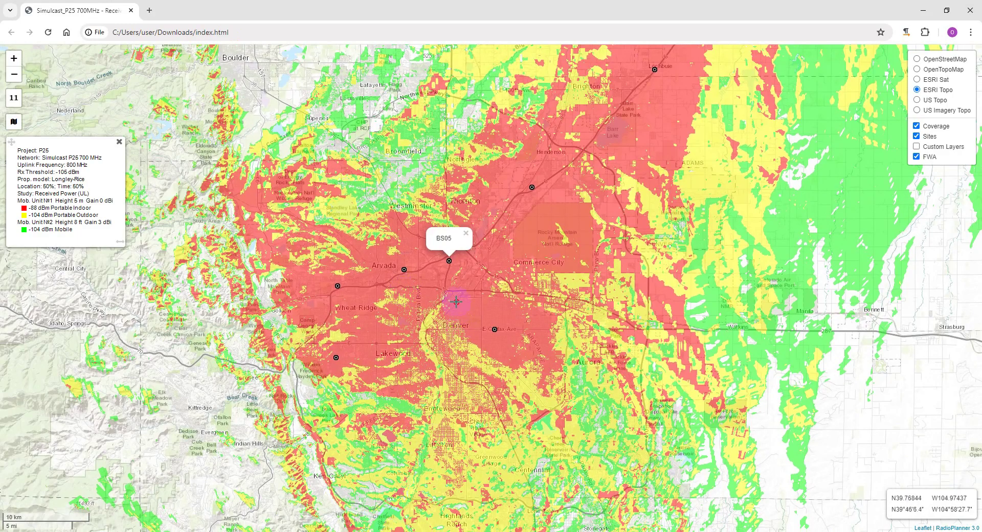
left_click_drag(457, 302, 441, 285)
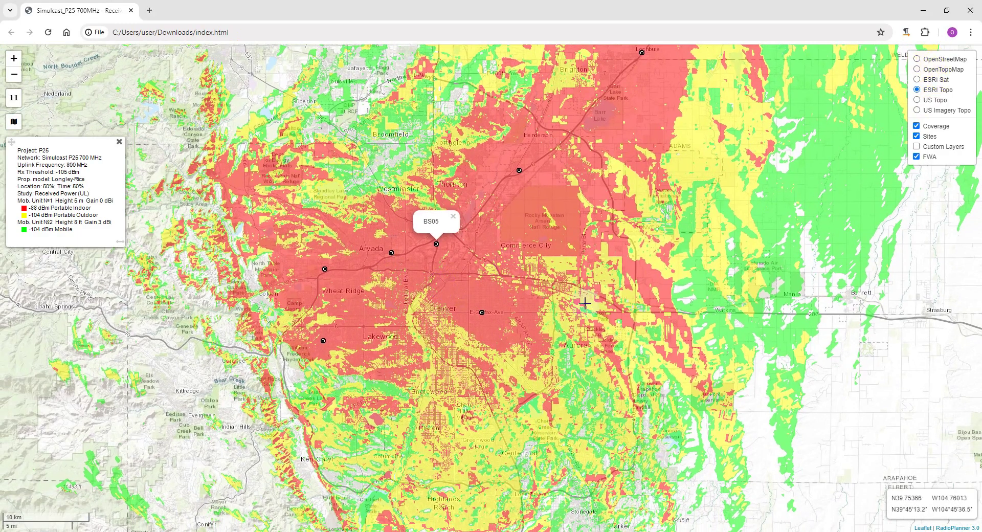
scroll(586, 303, "down", 1)
scroll(512, 287, "up", 2)
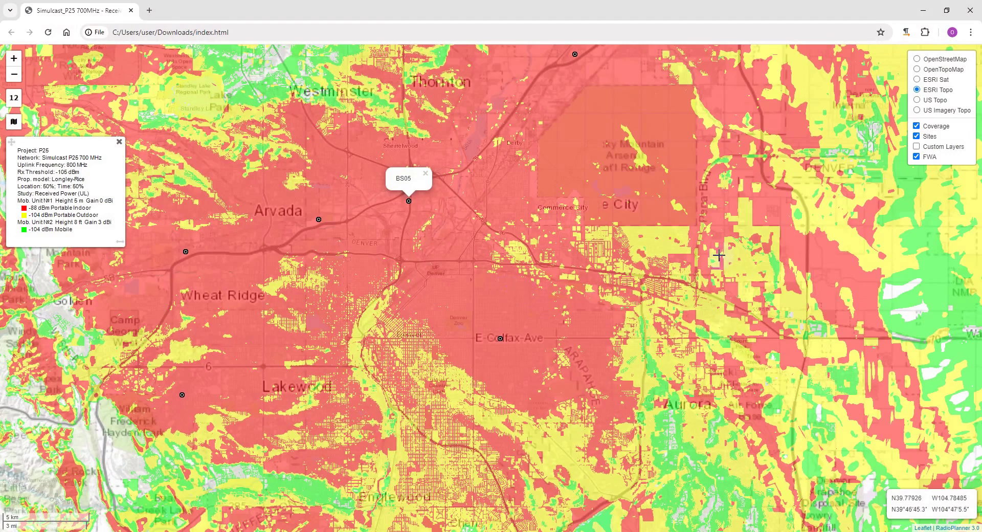
left_click(937, 79)
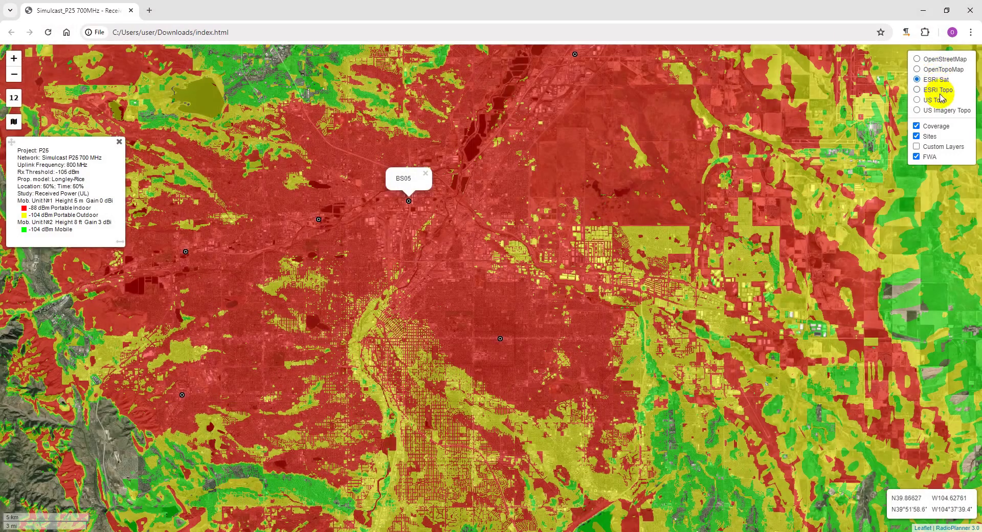
left_click(940, 91)
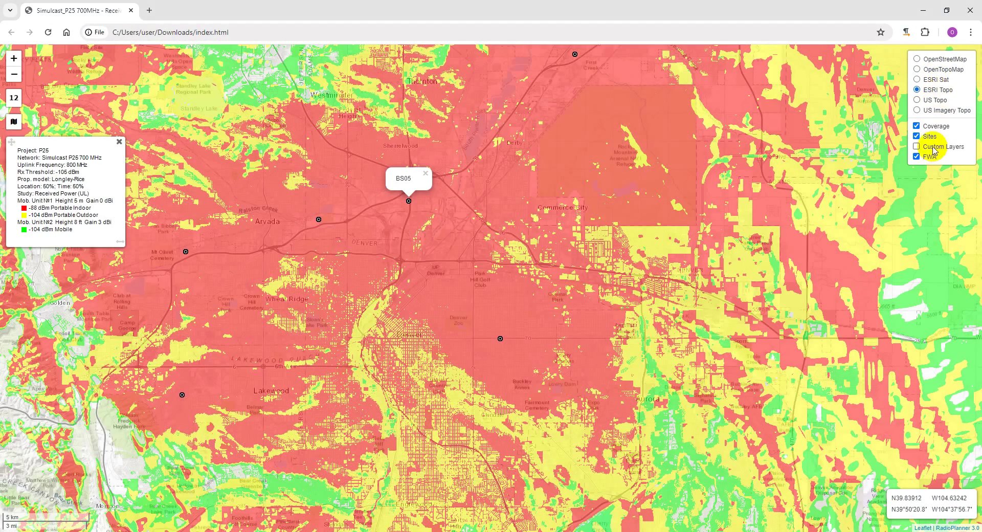
Step: Show the Custom Layers tower overlay, pan around, hide it, and return to RadioPlanner
left_click(933, 150)
left_click_drag(517, 167, 570, 313)
left_click(916, 147)
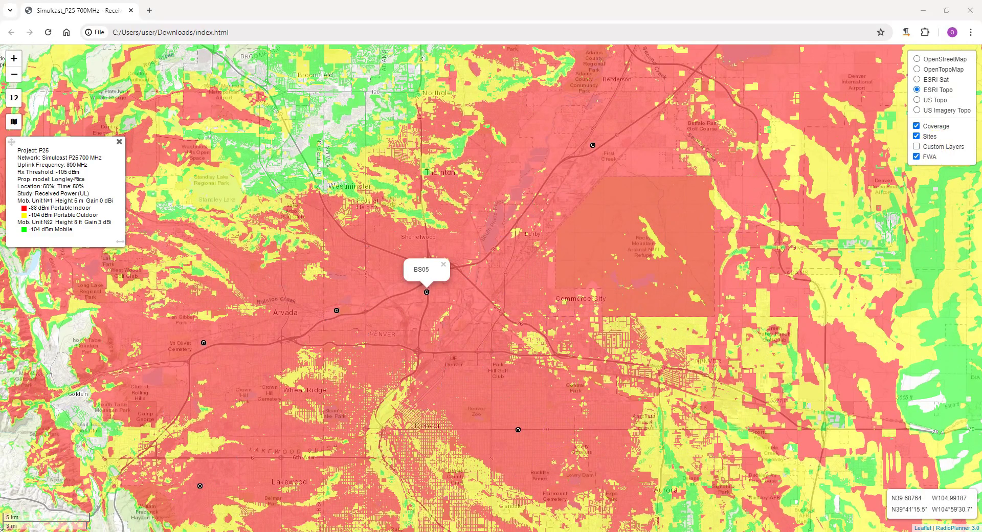
key("alt+Tab")
left_click(268, 21)
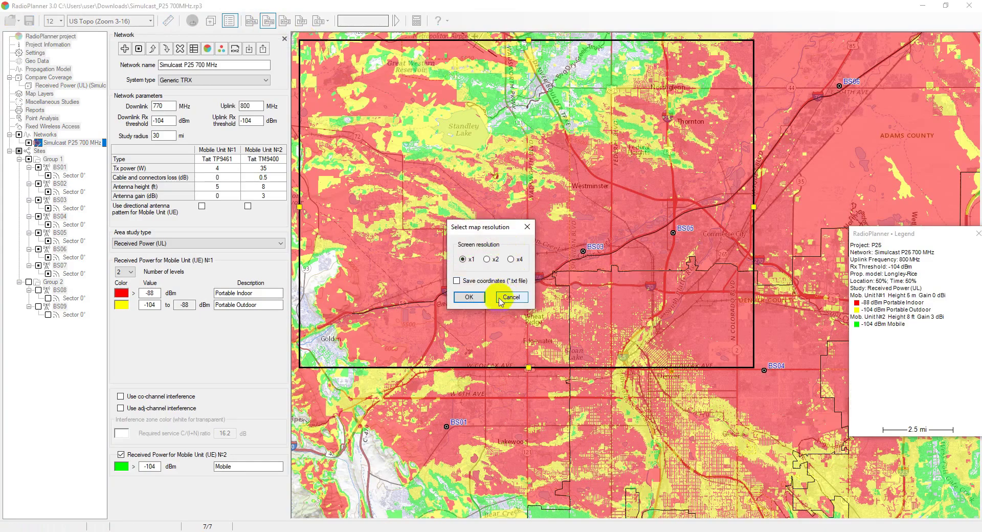
Step: Frame the uplink coverage and export it as a KMZ overlay at x2 resolution
left_click_drag(638, 192, 680, 224)
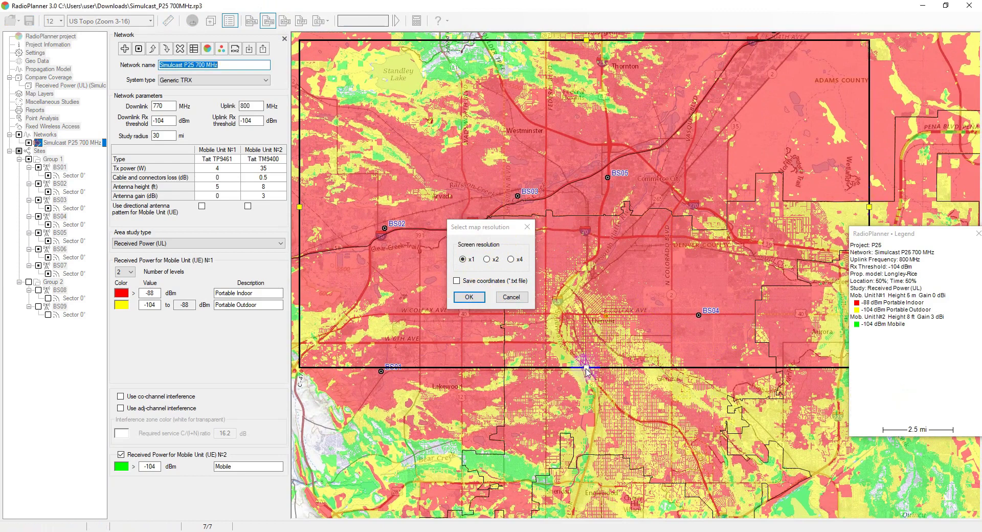
left_click(488, 260)
left_click_drag(693, 297, 755, 341)
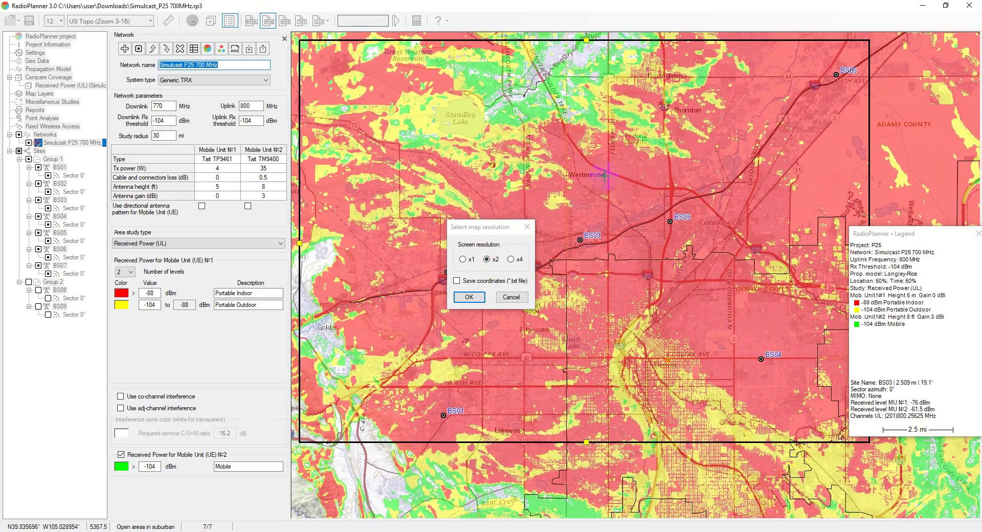
left_click_drag(611, 204, 552, 176)
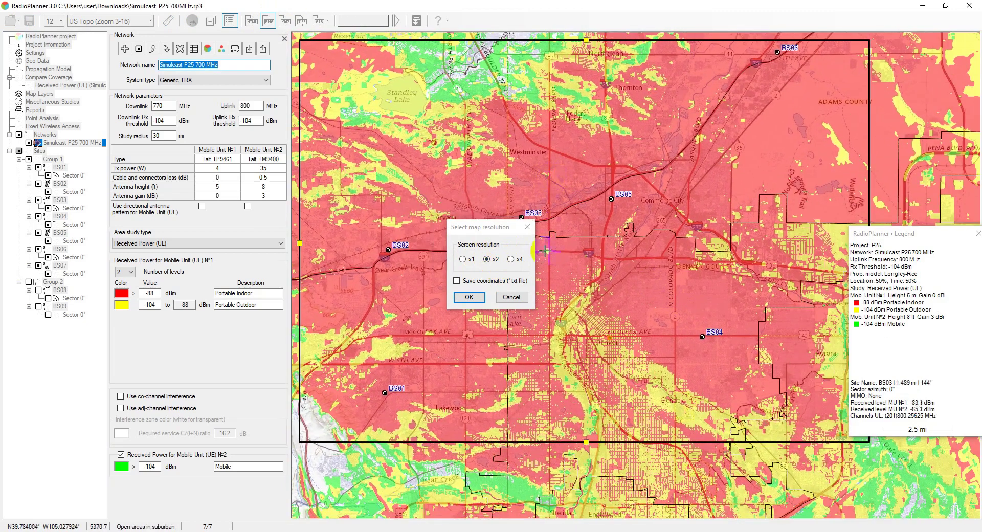
left_click(512, 297)
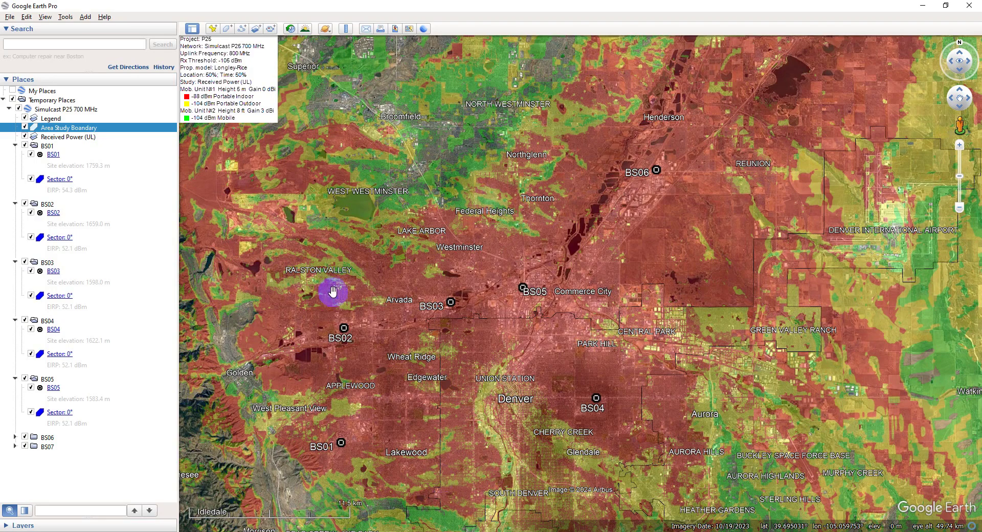
Step: Review the exported uplink overlay over Denver in Google Earth Pro, then return to RadioPlanner
left_click_drag(329, 292, 431, 279)
scroll(522, 324, "down", 3)
scroll(577, 347, "up", 4)
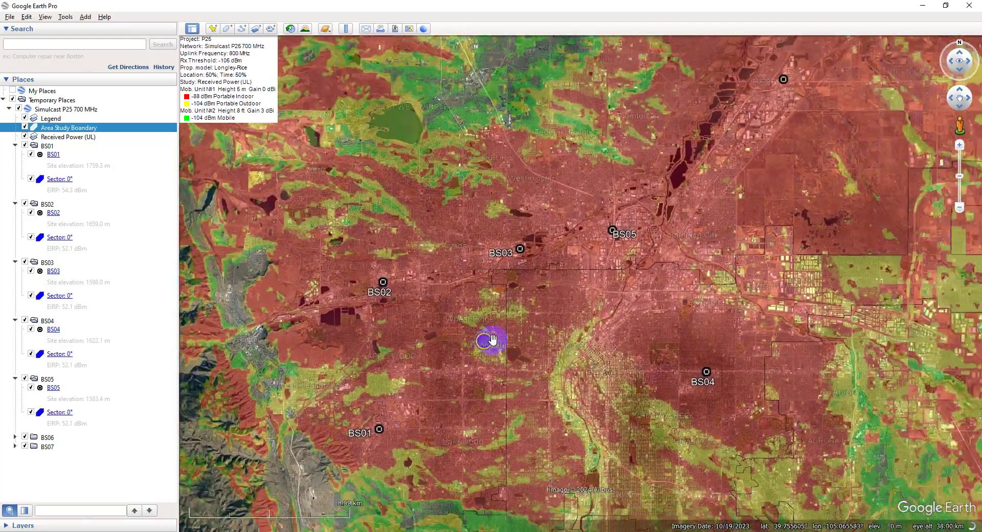
scroll(492, 339, "down", 3)
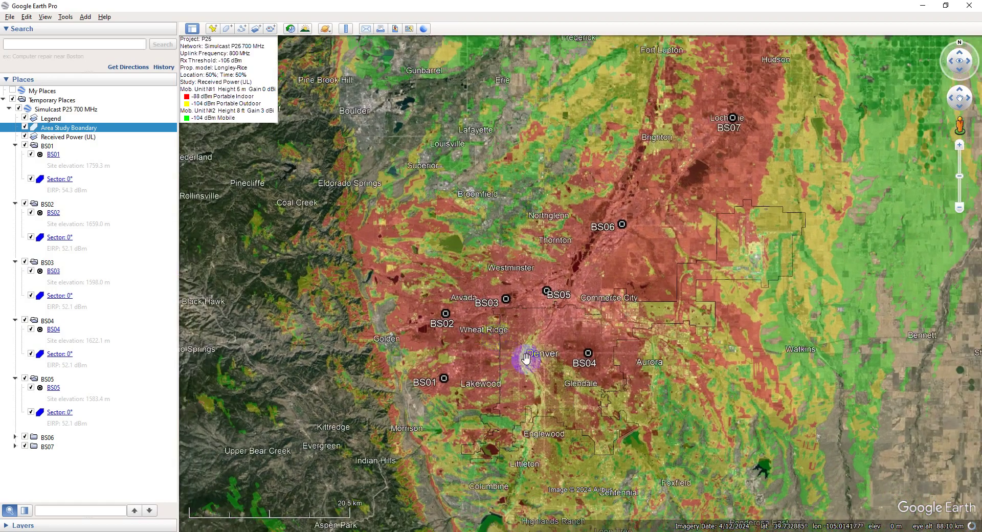
key("alt+Tab")
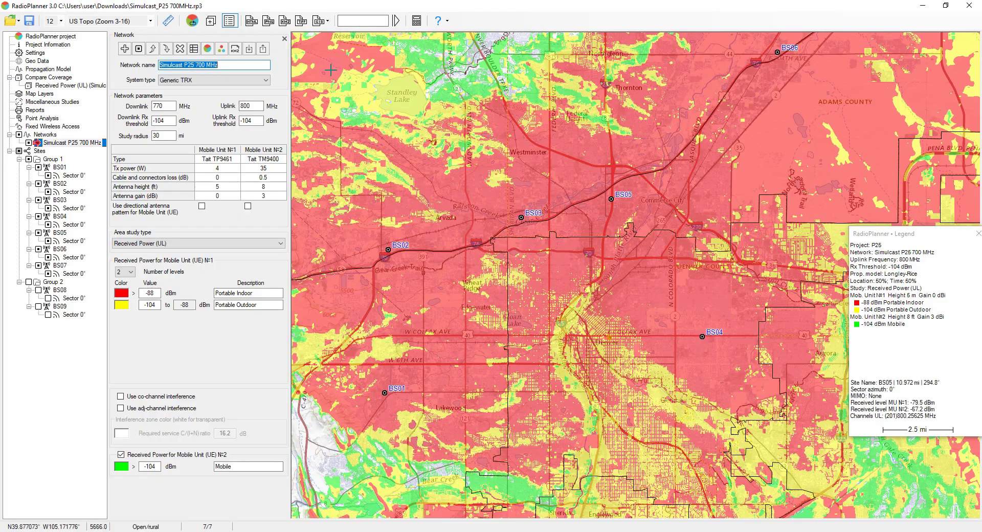
Step: Look over the GIS export format choices, close them, and open the project's Reports page
left_click(328, 22)
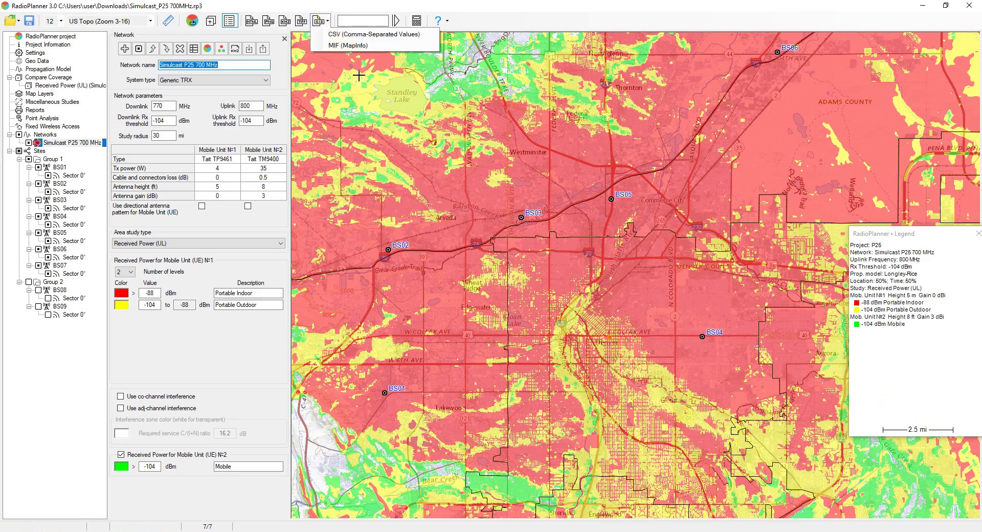
left_click(474, 246)
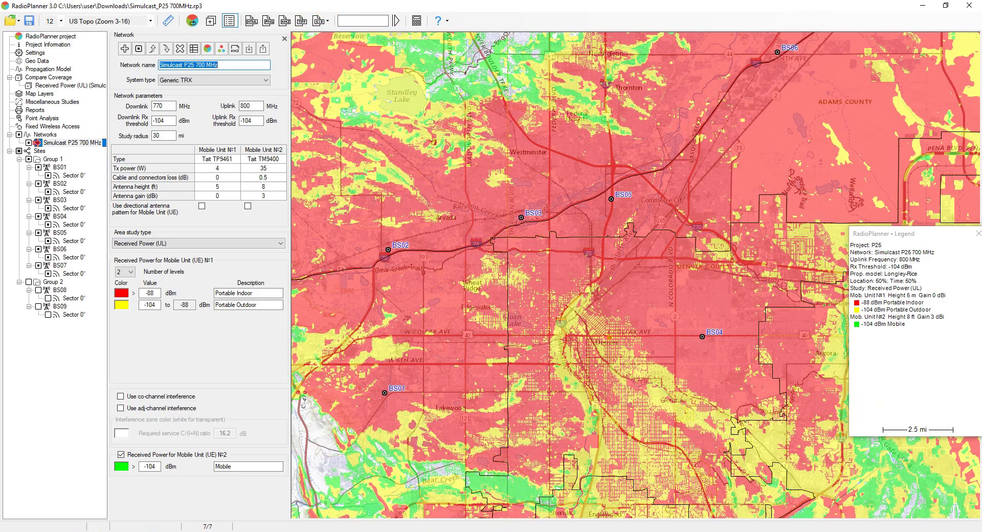
left_click(35, 110)
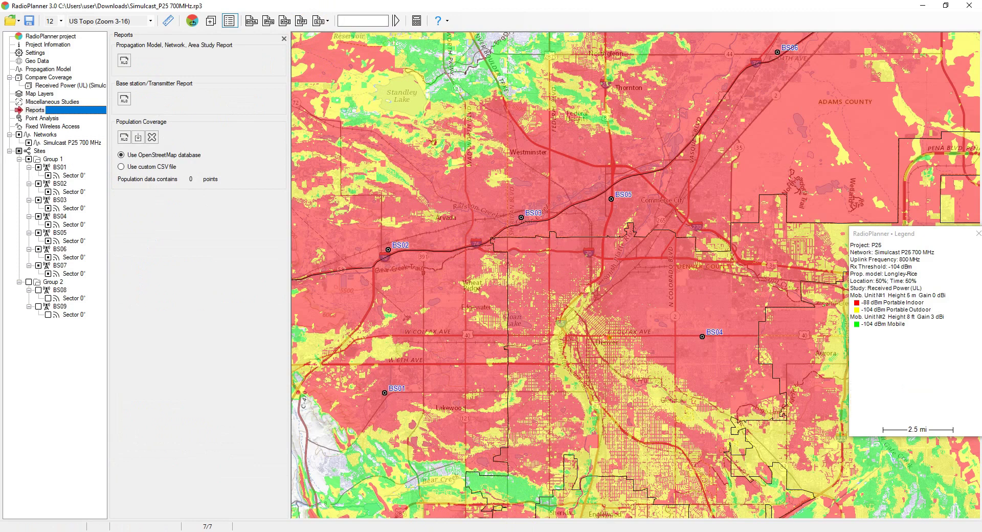
Step: Export the area study report to Excel and scroll the BaseStationList1 entries BS01–BS07
left_click(124, 62)
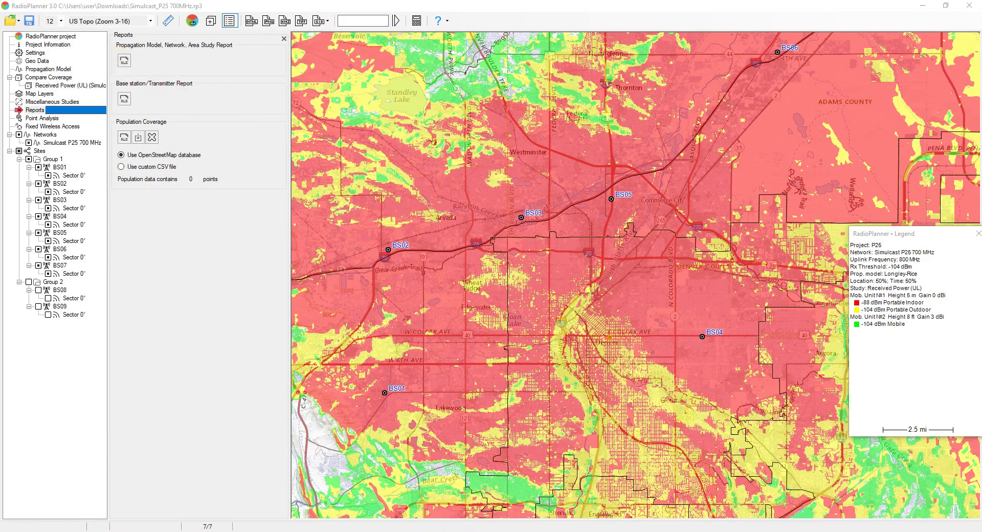
scroll(635, 355, "down", 8)
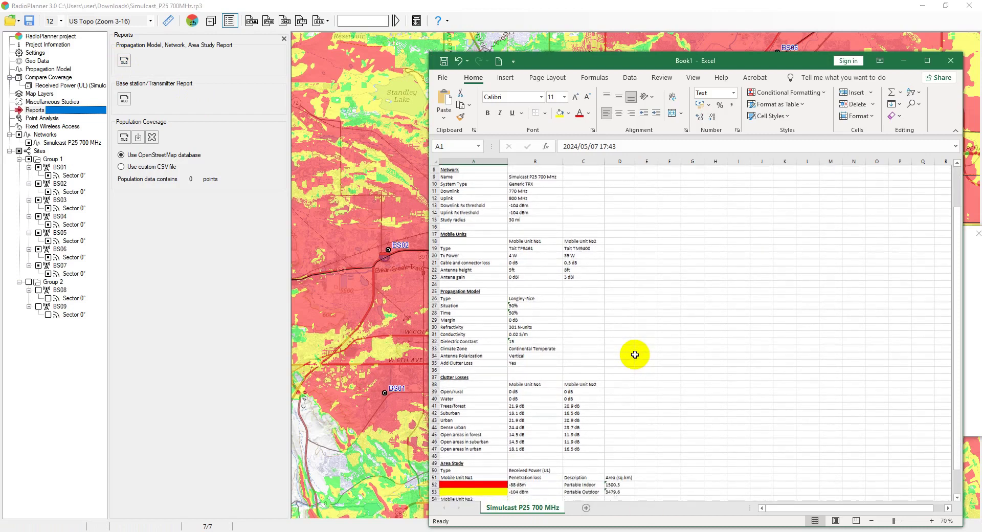
scroll(637, 358, "up", 8)
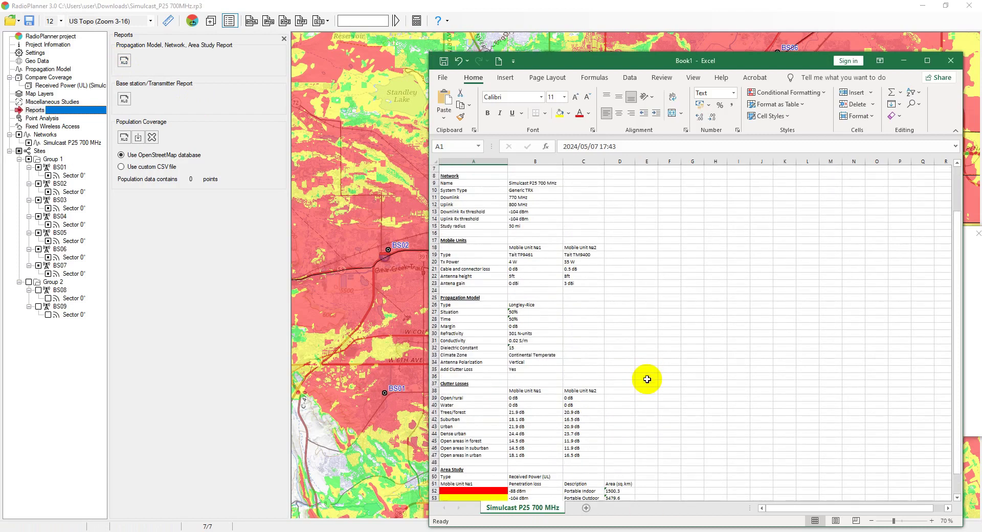
scroll(646, 378, "down", 10)
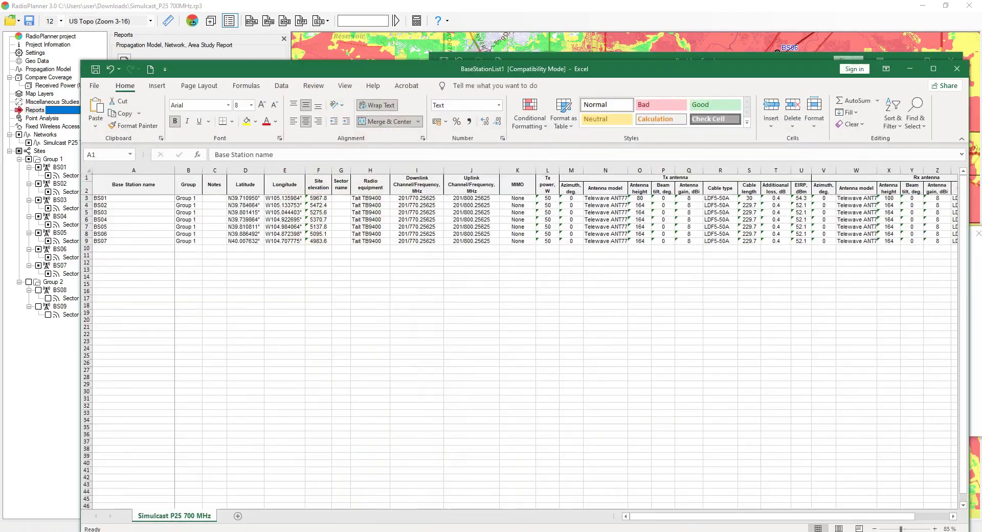